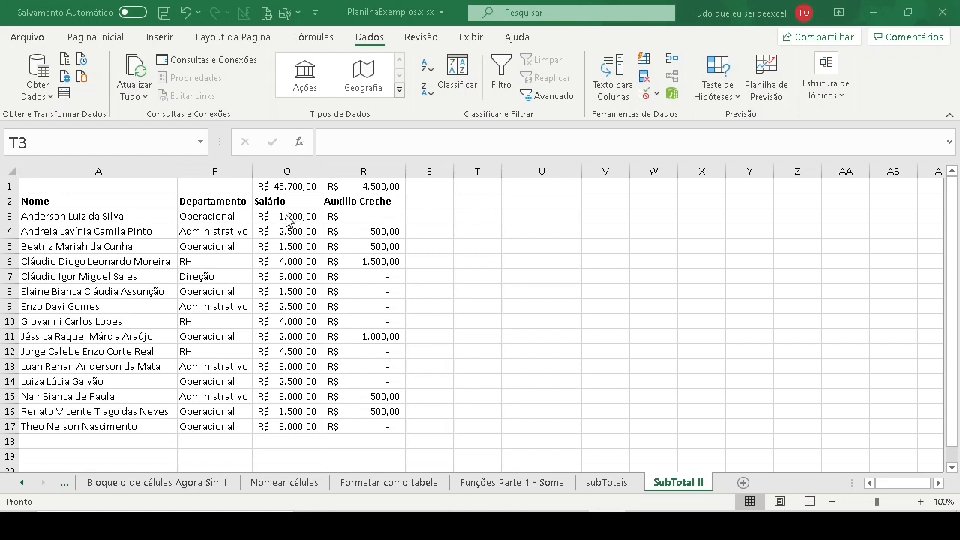
- Look through the workbook's worksheets, from Lista Pequena and Bloqueio de células to SubTotal II
{"action": "left_click", "coordinate": [286, 215]}
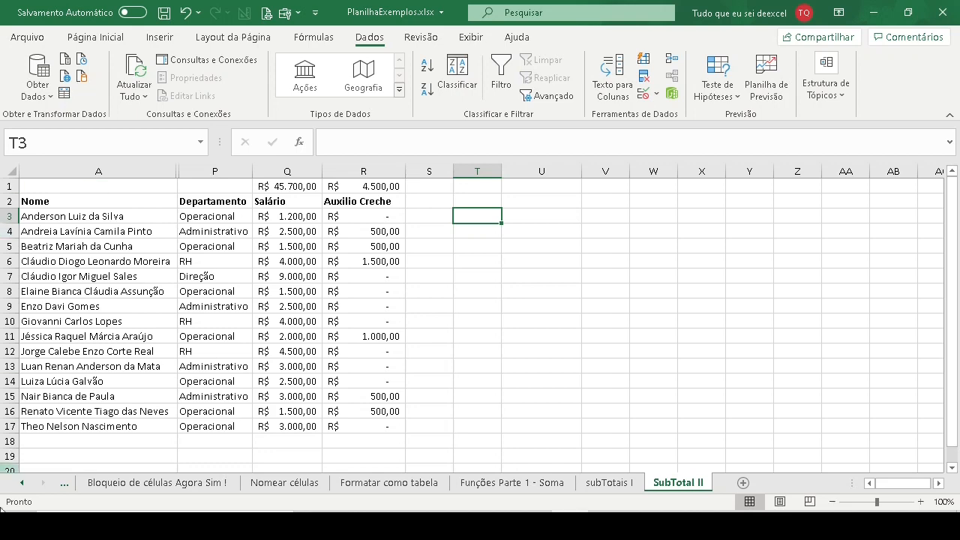
{"action": "left_click", "coordinate": [22, 482]}
{"action": "left_click", "coordinate": [22, 483]}
{"action": "left_click", "coordinate": [22, 482]}
{"action": "left_click", "coordinate": [117, 482]}
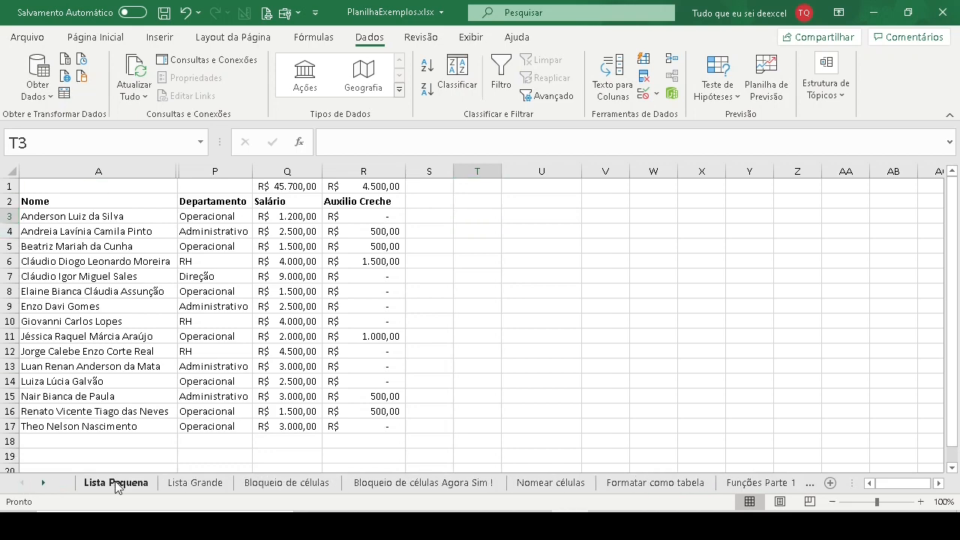
{"action": "left_click", "coordinate": [198, 483]}
{"action": "left_click", "coordinate": [274, 483]}
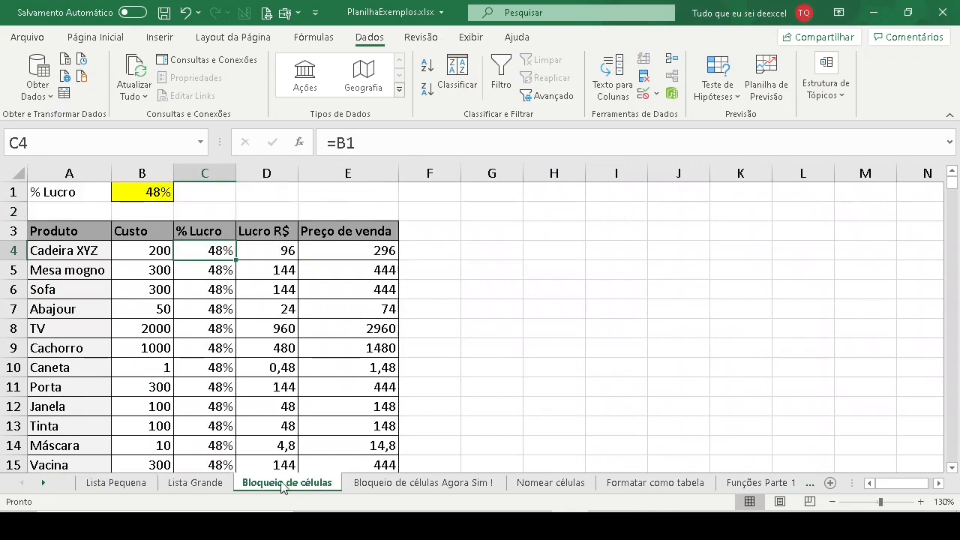
{"action": "left_click", "coordinate": [450, 484]}
{"action": "left_click", "coordinate": [579, 484]}
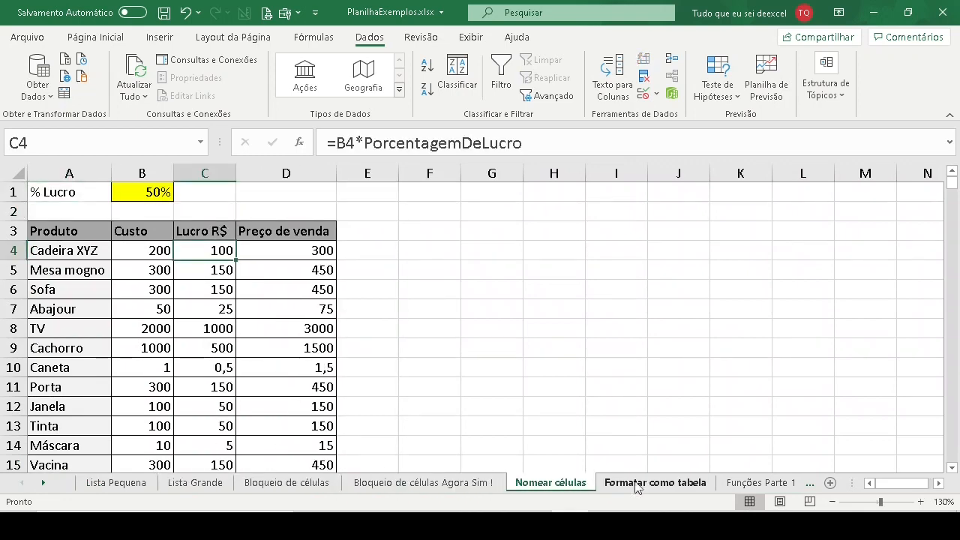
{"action": "left_click", "coordinate": [660, 483]}
{"action": "left_click", "coordinate": [777, 484]}
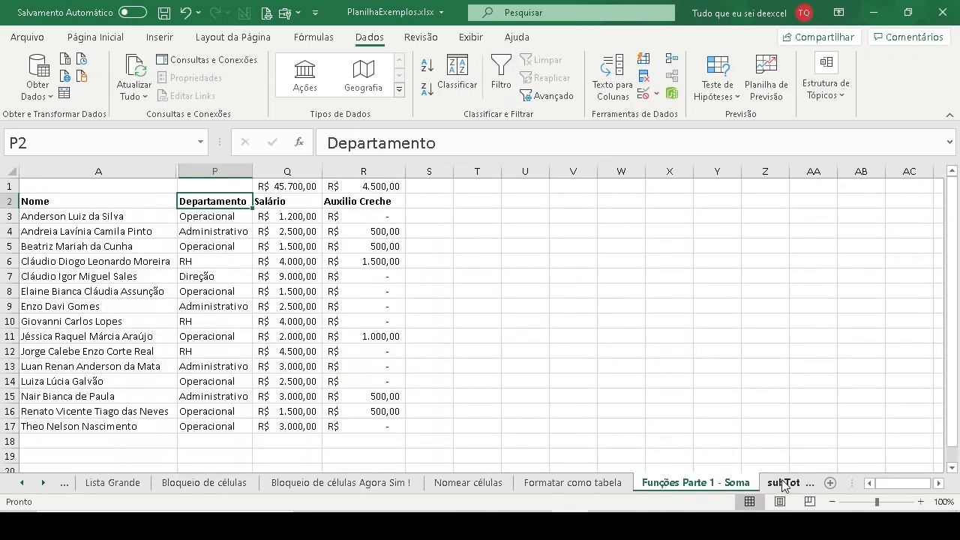
{"action": "left_click", "coordinate": [782, 483]}
{"action": "left_click", "coordinate": [783, 484]}
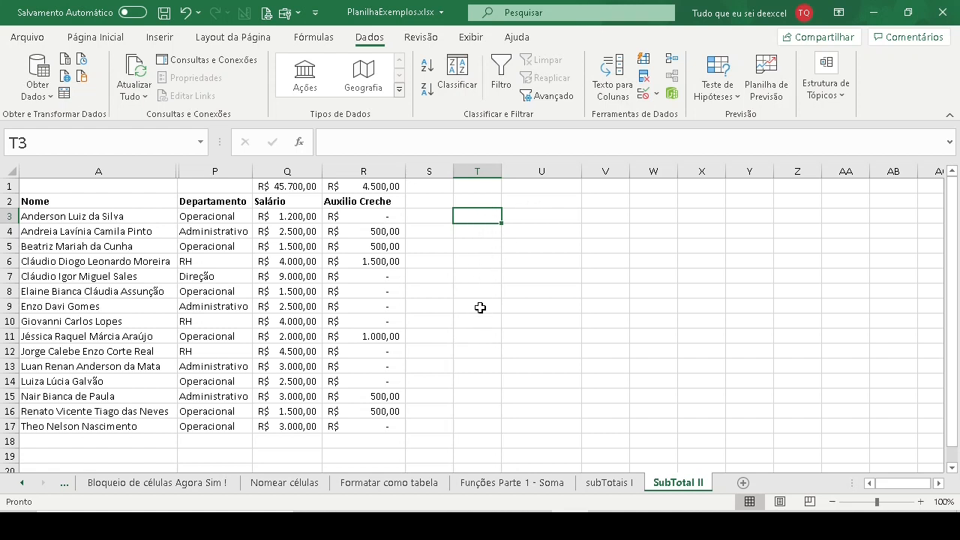
- Enter the department label Operacional in cell T3 of the SubTotal II sheet
{"action": "left_click", "coordinate": [534, 216]}
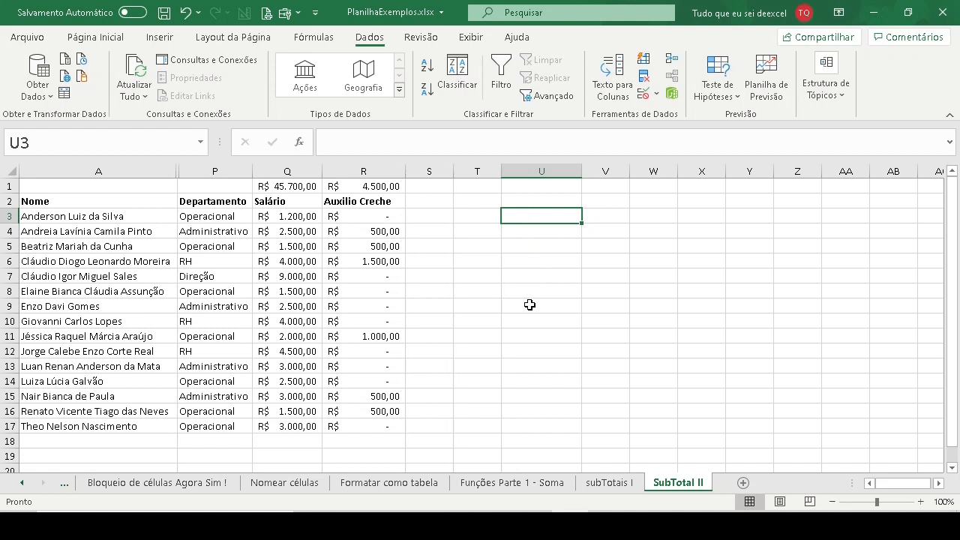
{"action": "left_click", "coordinate": [480, 216]}
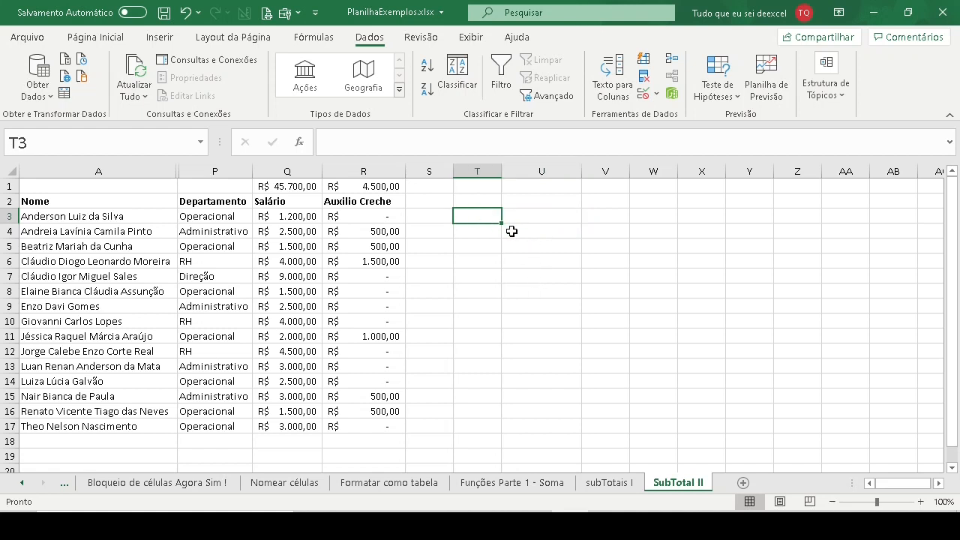
{"action": "type", "text": "O"}
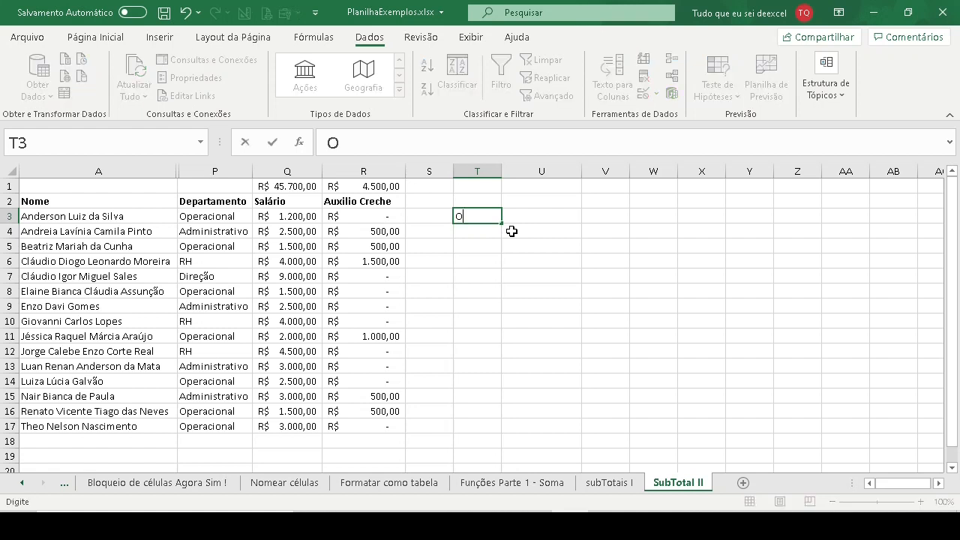
{"action": "type", "text": "peracional"}
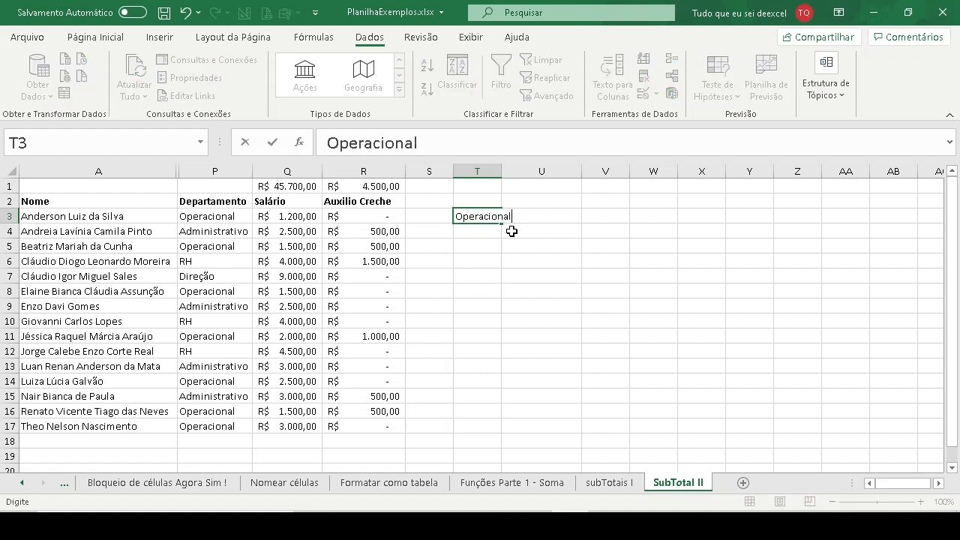
{"action": "key", "text": "Return"}
- Start a SOMASE formula in cell U3 with the function arguments dialog and set its Intervalo to the departments P3:P17
{"action": "left_click", "coordinate": [511, 231]}
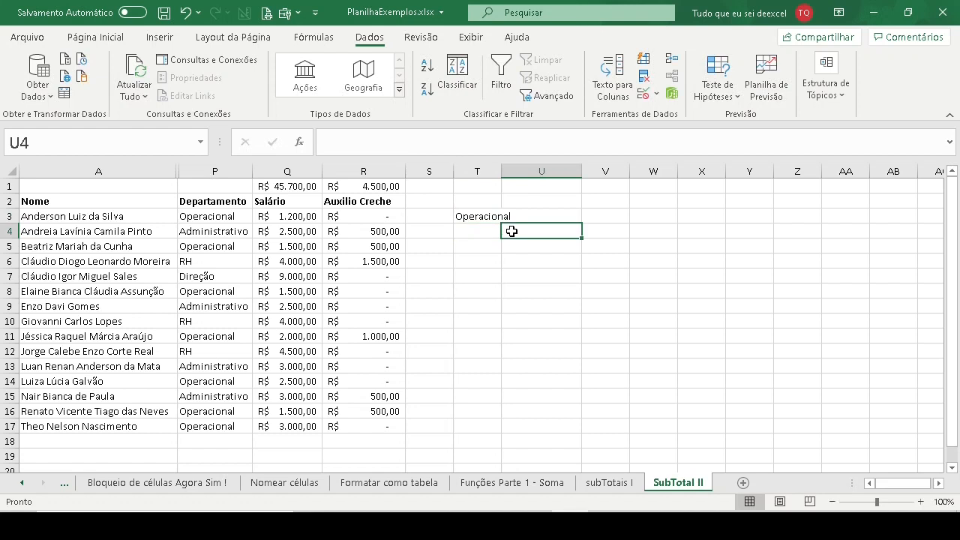
{"action": "key", "text": "Up"}
{"action": "type", "text": "="}
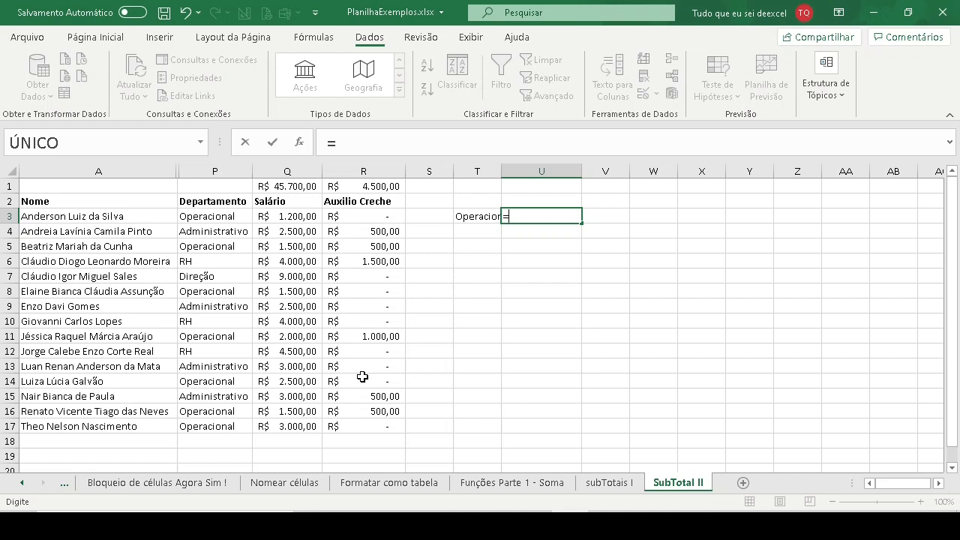
{"action": "type", "text": "soma"}
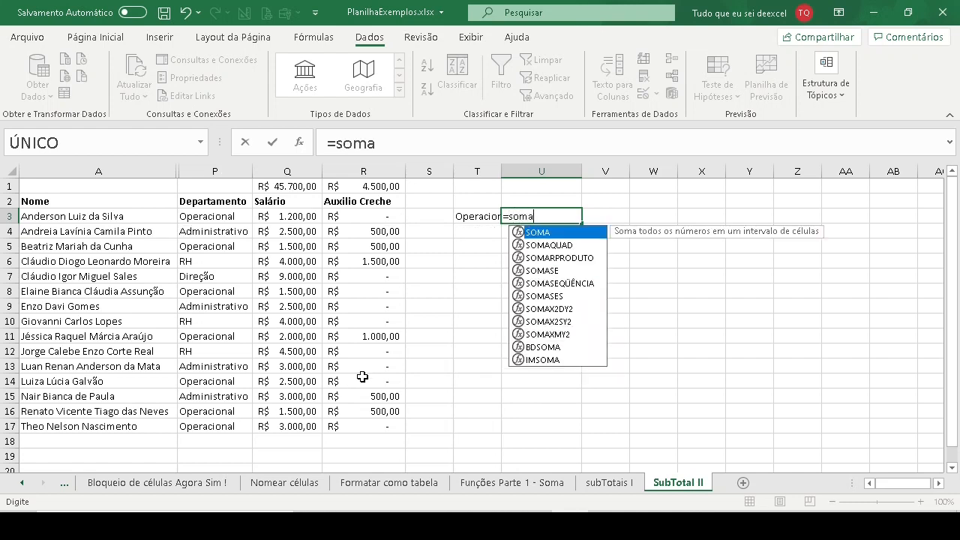
{"action": "type", "text": "se"}
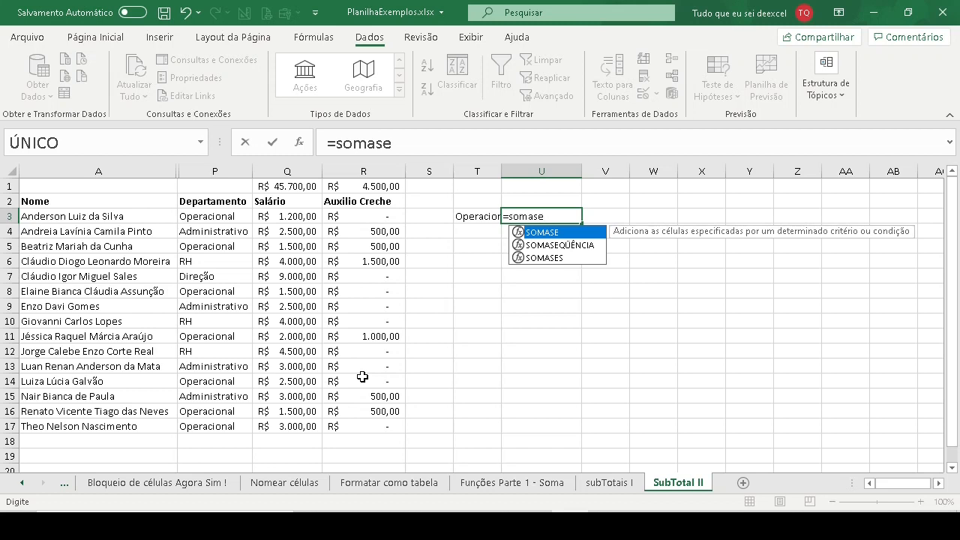
{"action": "type", "text": "("}
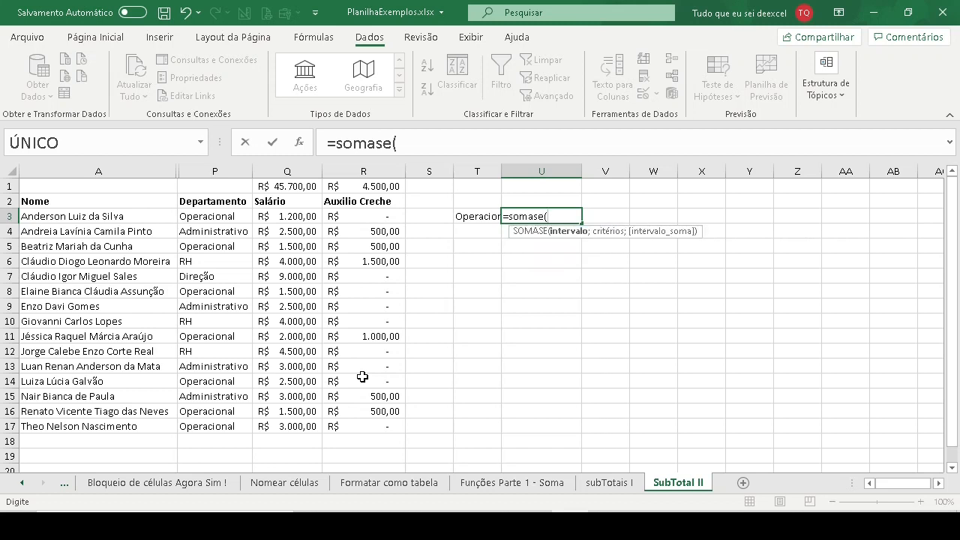
{"action": "left_click", "coordinate": [299, 142]}
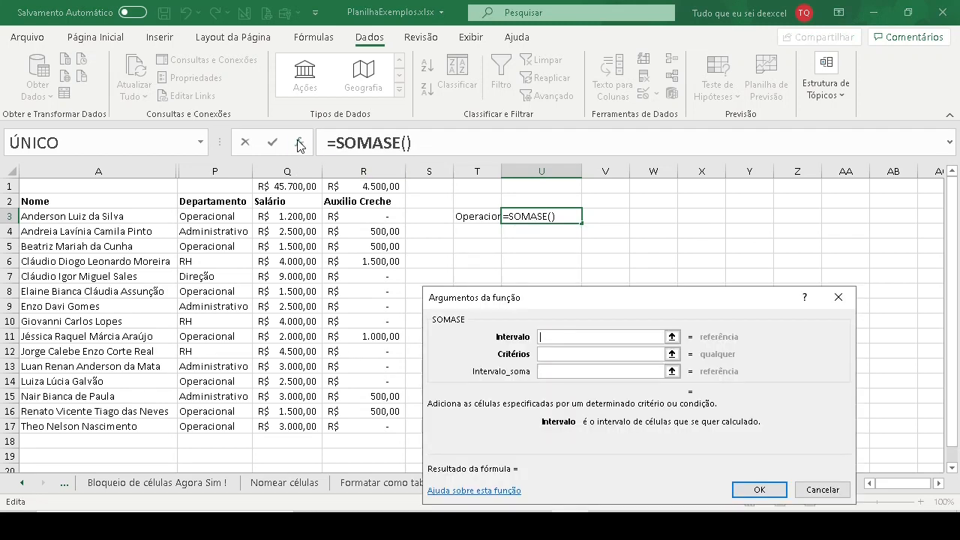
{"action": "left_click_drag", "start_coordinate": [600, 298], "coordinate": [584, 234]}
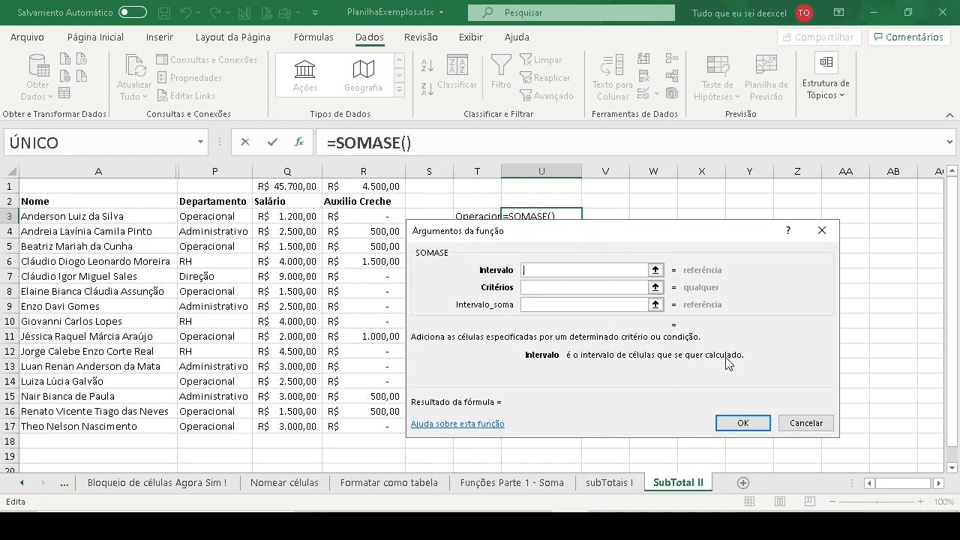
{"action": "left_click_drag", "start_coordinate": [535, 239], "coordinate": [546, 304]}
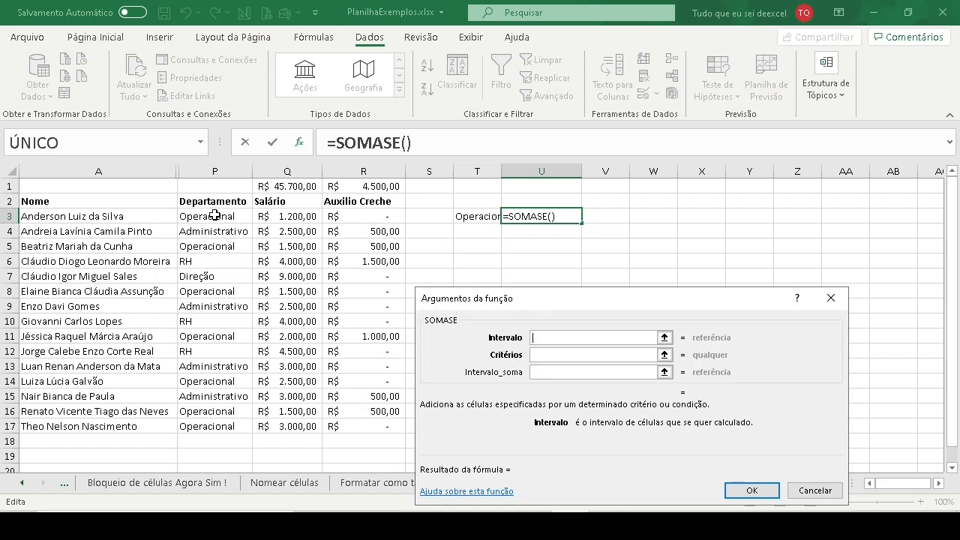
{"action": "left_click_drag", "start_coordinate": [214, 216], "coordinate": [222, 426]}
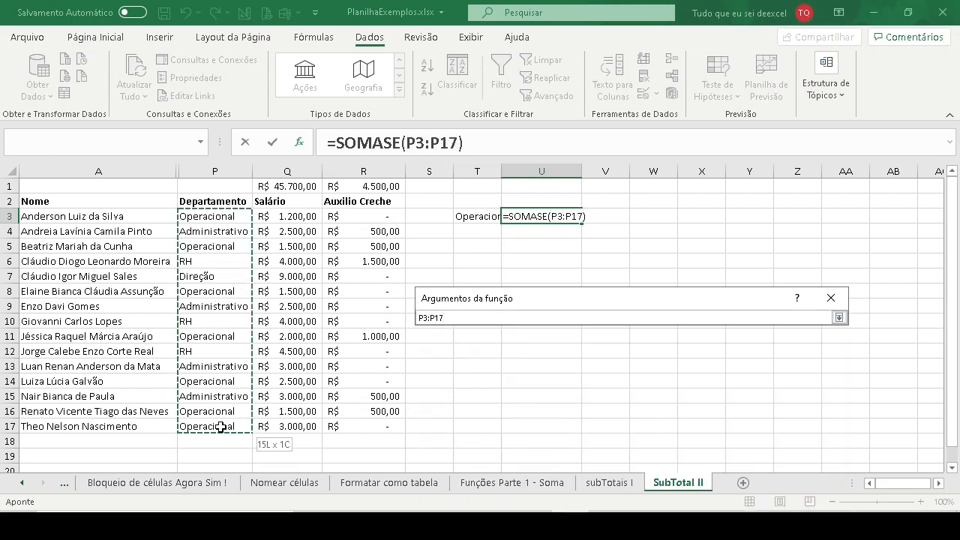
{"action": "left_click_drag", "start_coordinate": [222, 426], "coordinate": [222, 426]}
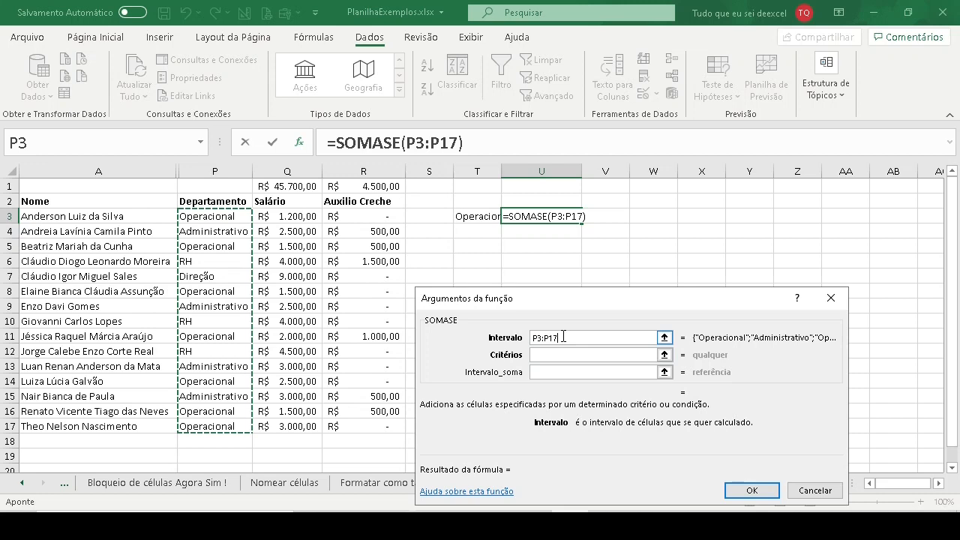
- Try the literal text "Operacional" as the SOMASE criterion and clear it again
{"action": "left_click", "coordinate": [546, 354]}
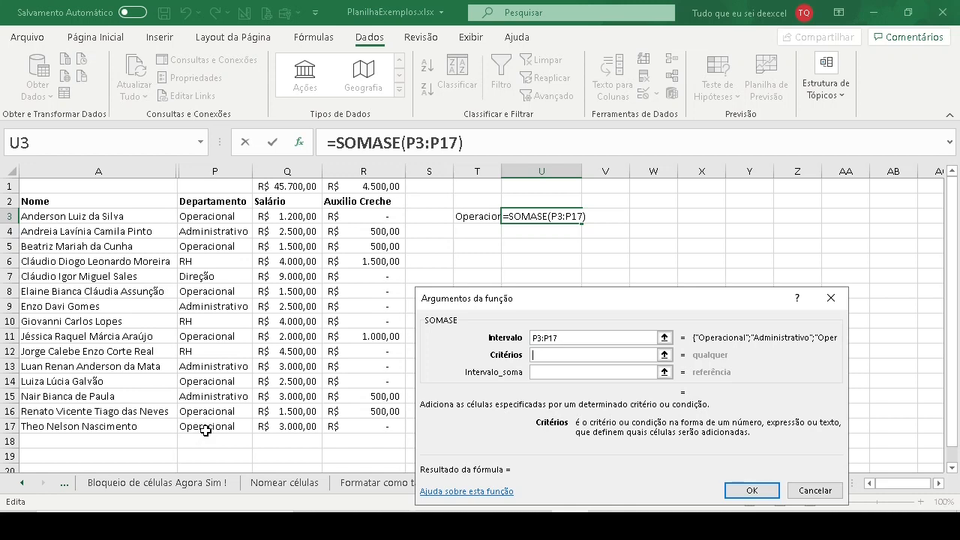
{"action": "type", "text": "Operacional"}
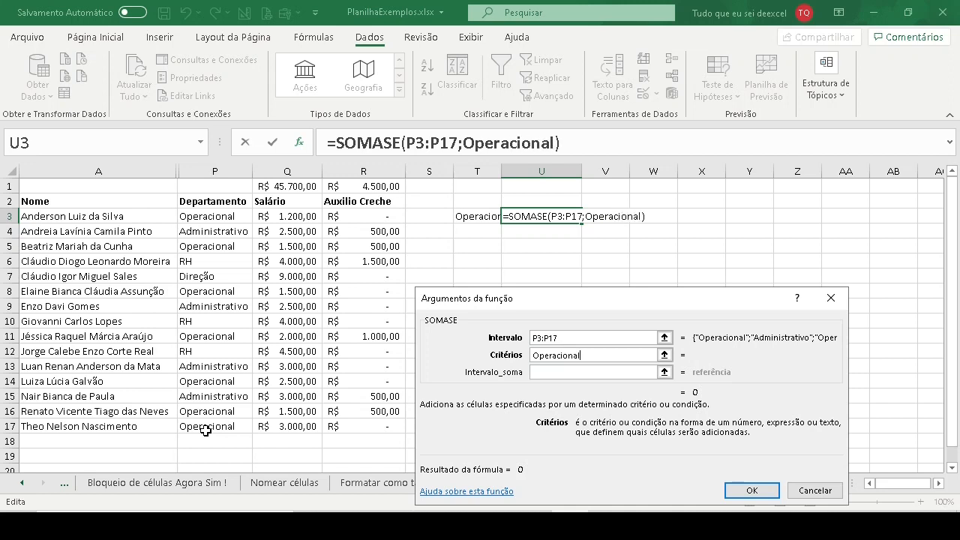
{"action": "key", "text": "Tab"}
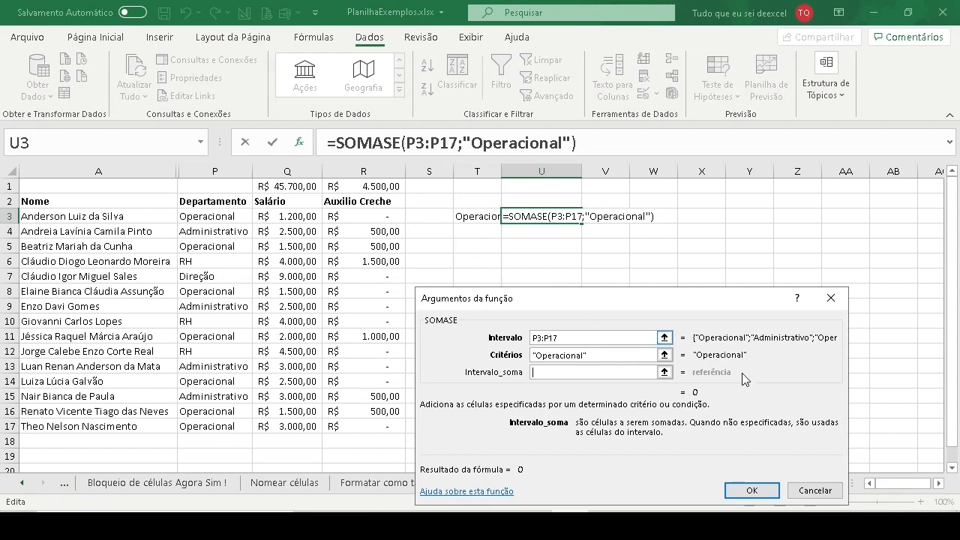
{"action": "left_click", "coordinate": [590, 356]}
{"action": "left_click", "coordinate": [508, 356]}
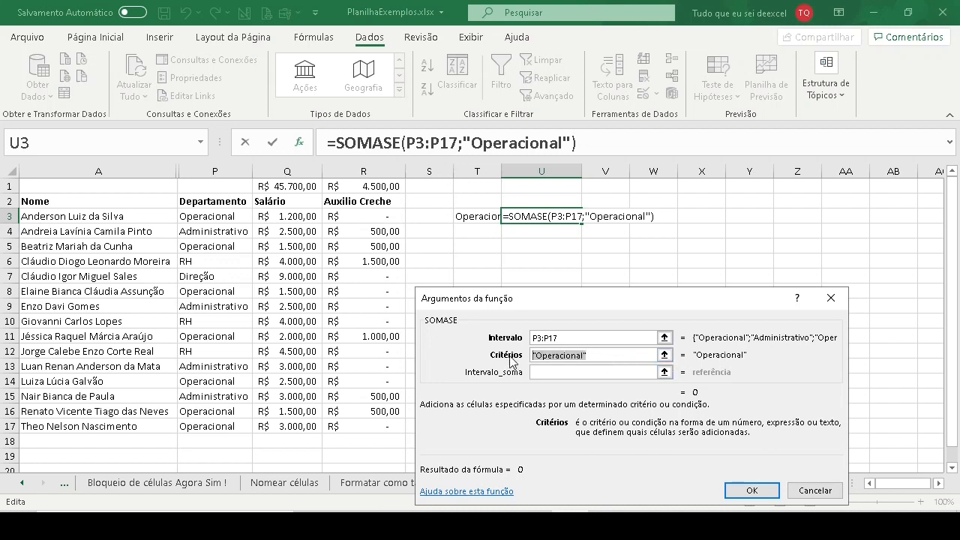
{"action": "key", "text": "Delete"}
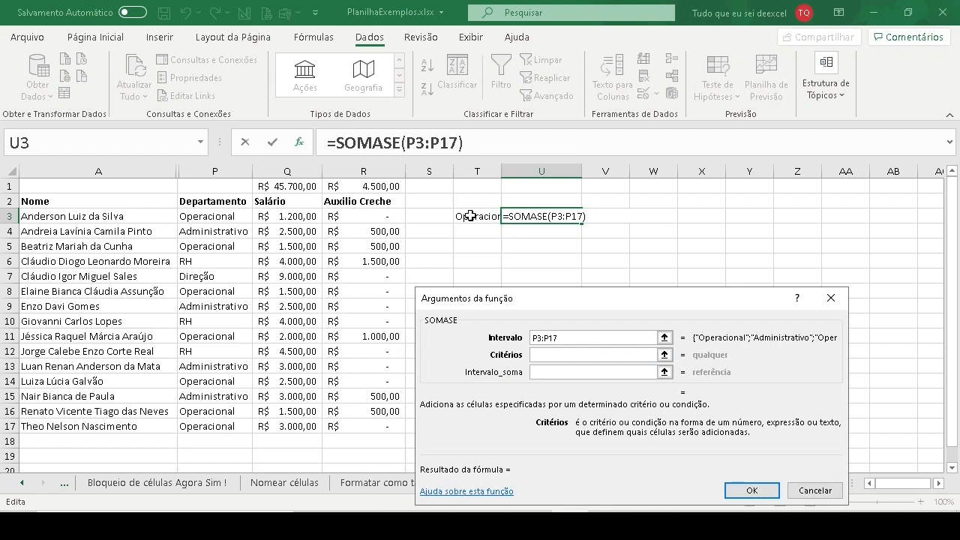
- Set the SOMASE criterion to cell T3 and the sum range to the salaries Q3:Q17, and confirm the formula
{"action": "left_click", "coordinate": [470, 216]}
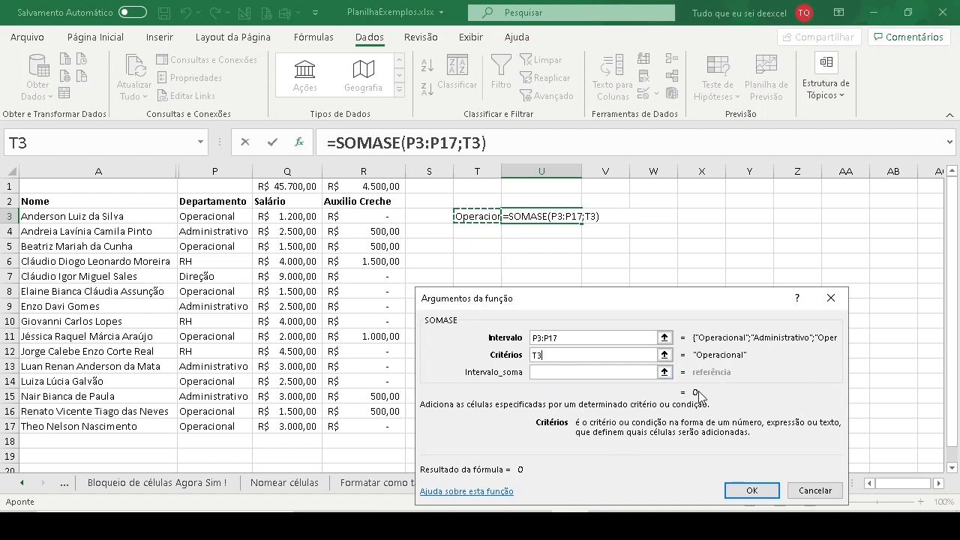
{"action": "left_click", "coordinate": [587, 372]}
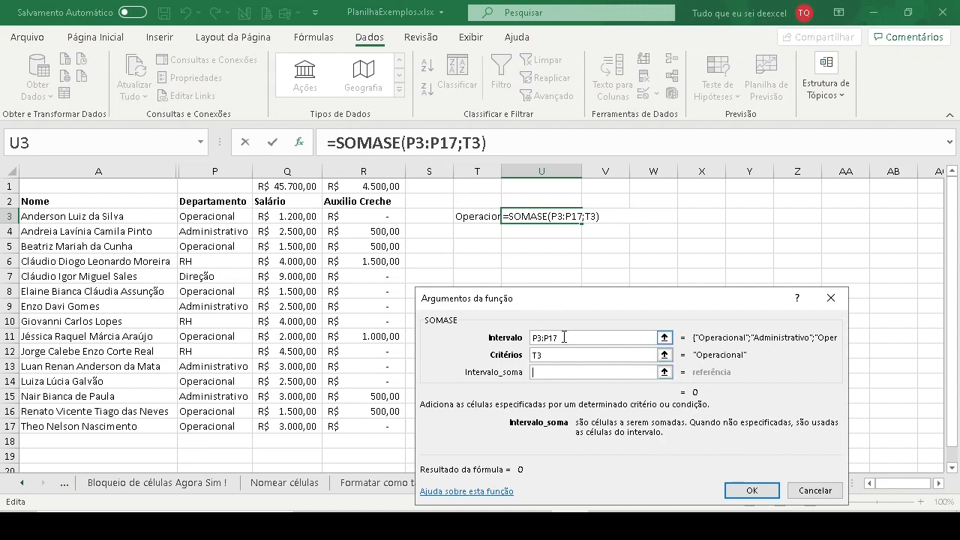
{"action": "left_click_drag", "start_coordinate": [567, 342], "coordinate": [526, 341]}
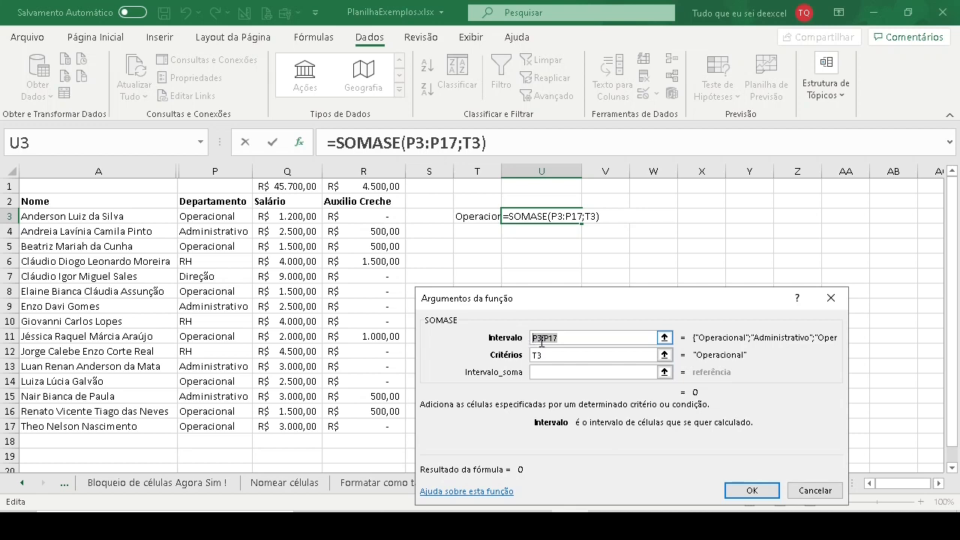
{"action": "left_click", "coordinate": [550, 373]}
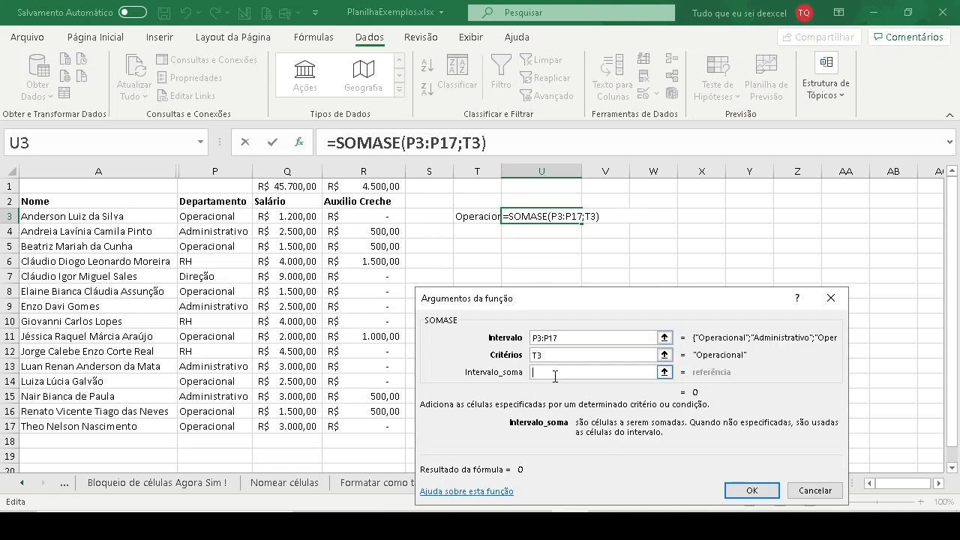
{"action": "left_click_drag", "start_coordinate": [279, 218], "coordinate": [296, 427]}
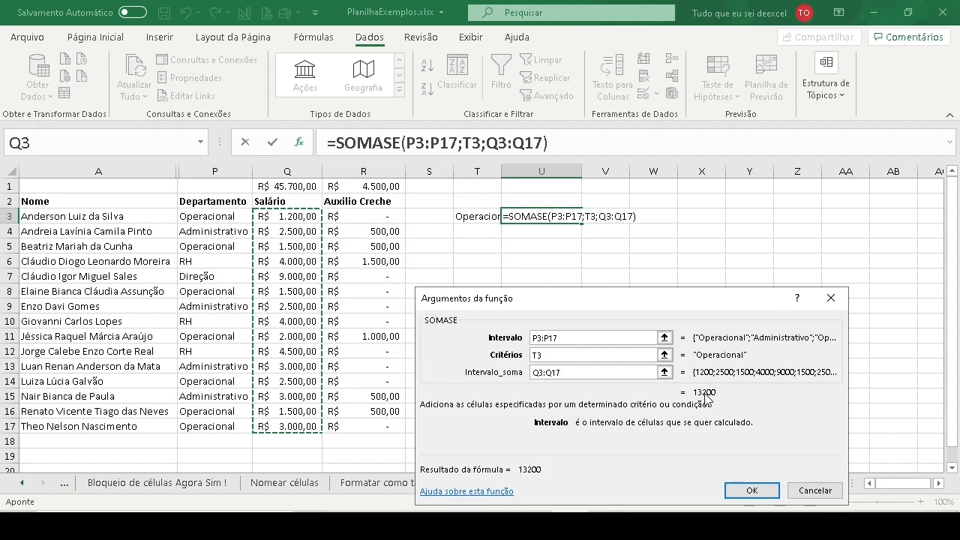
{"action": "left_click", "coordinate": [751, 490]}
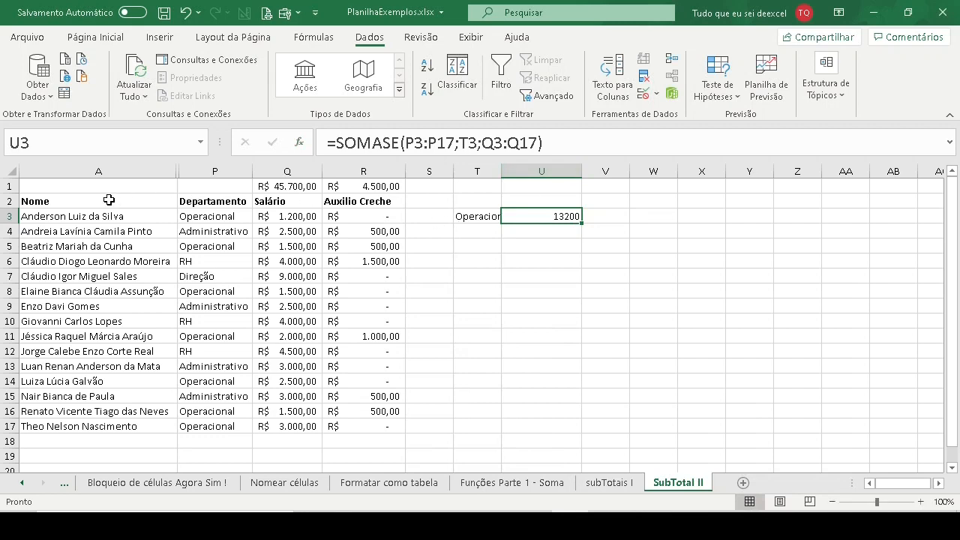
- Check the Operacional salary subtotal on the subTotais I sheet for comparison and return to SubTotal II
{"action": "left_click_drag", "start_coordinate": [90, 201], "coordinate": [349, 203]}
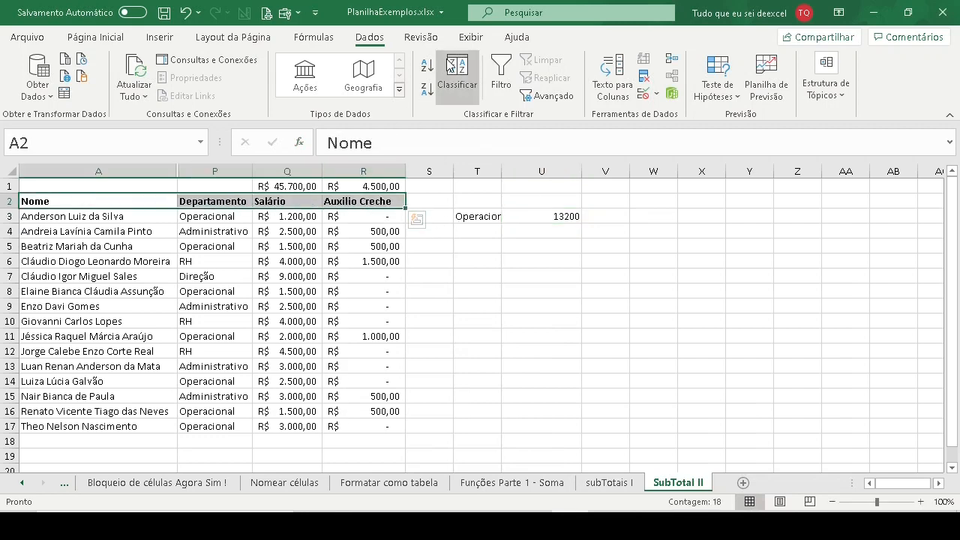
{"action": "left_click", "coordinate": [609, 483]}
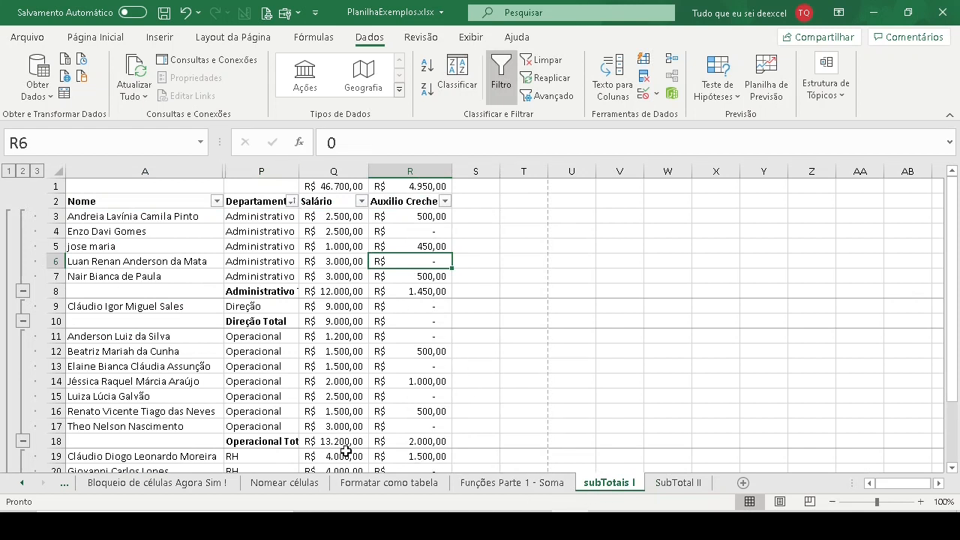
{"action": "left_click", "coordinate": [254, 335]}
{"action": "left_click", "coordinate": [339, 440]}
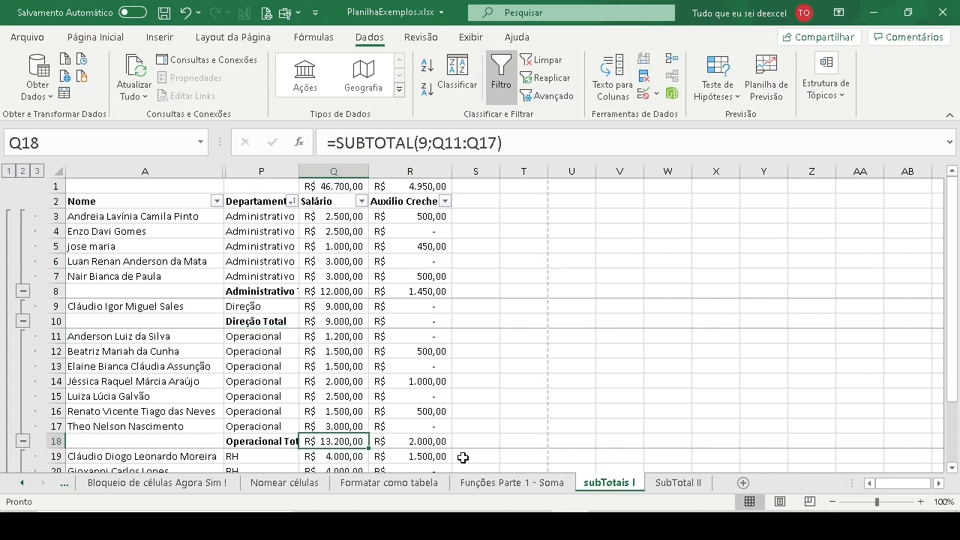
{"action": "left_click", "coordinate": [680, 483]}
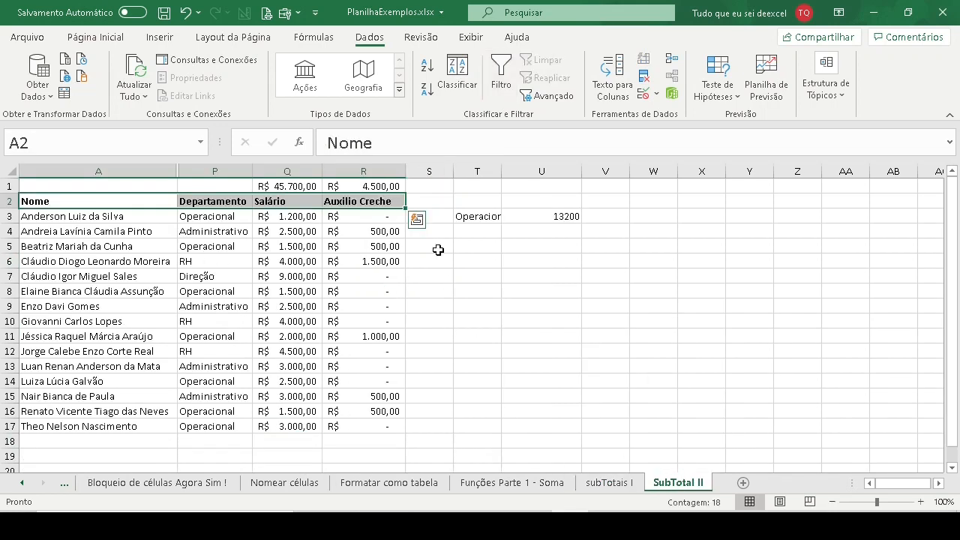
- Widen column T so the text "Operacional" in cell T3 fits
{"action": "left_click", "coordinate": [562, 217]}
{"action": "left_click", "coordinate": [482, 217]}
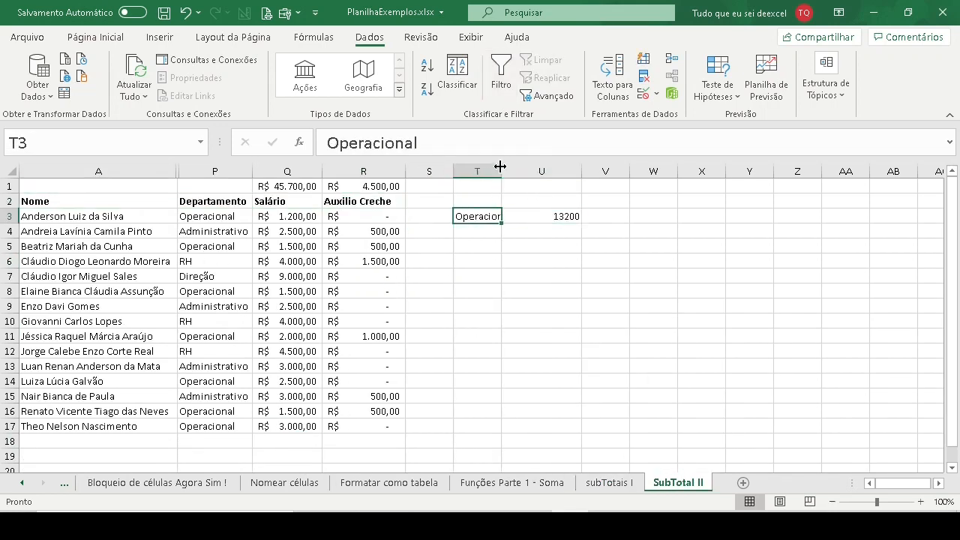
{"action": "left_click_drag", "start_coordinate": [501, 171], "coordinate": [520, 171]}
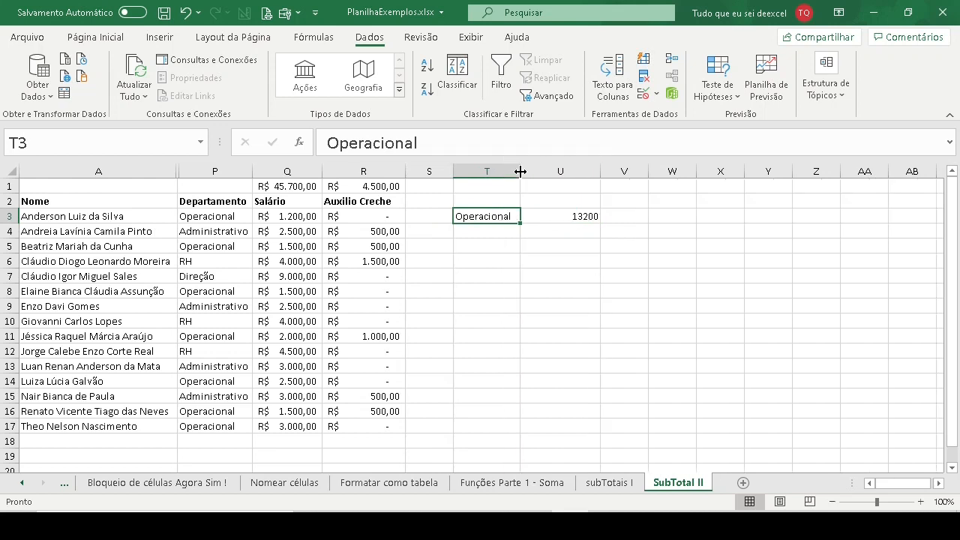
- Enter "Administrativo" in cell T4 below Operacional
{"action": "left_click", "coordinate": [487, 230]}
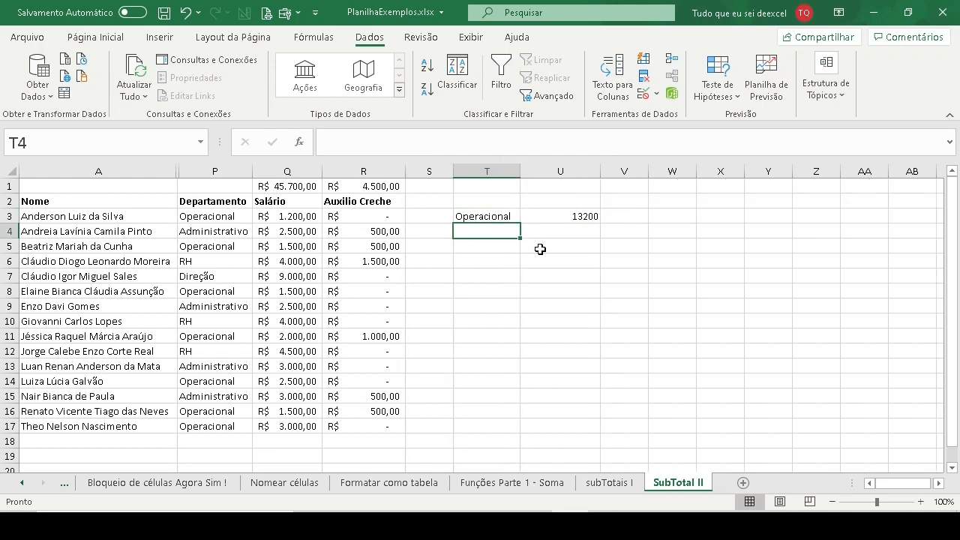
{"action": "type", "text": "Adm"}
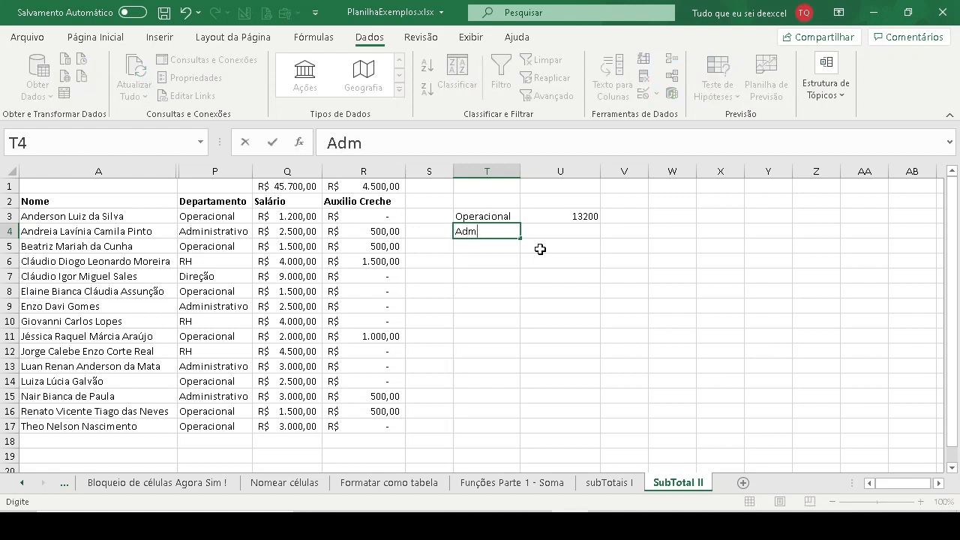
{"action": "type", "text": "inistrativo"}
{"action": "key", "text": "Return"}
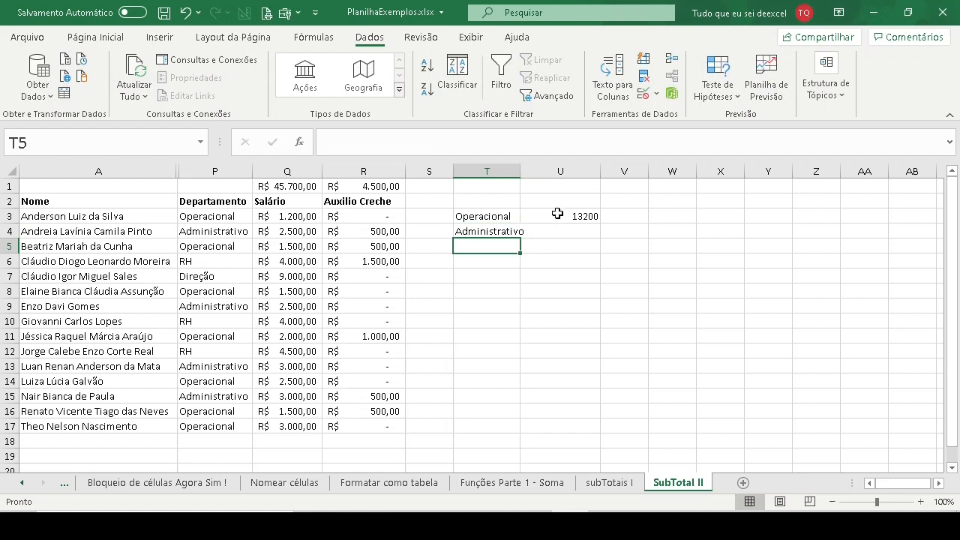
- Copy the departments in P3:P17 and paste them into column T starting at cell T3
{"action": "left_click", "coordinate": [553, 216]}
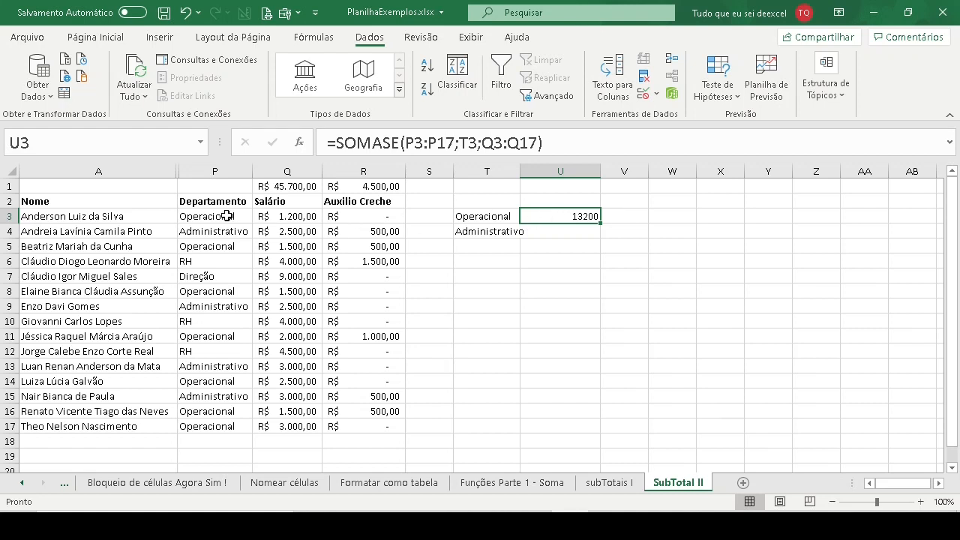
{"action": "left_click", "coordinate": [492, 216]}
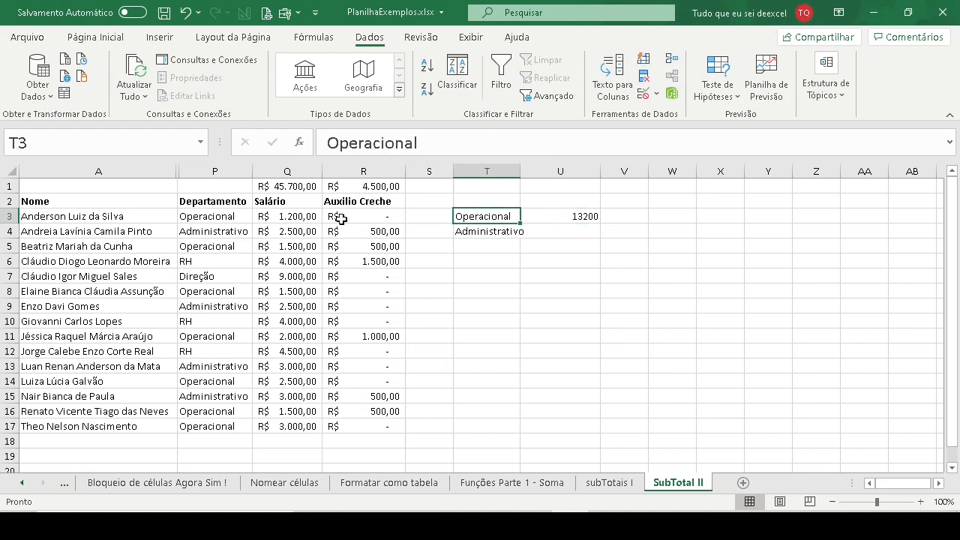
{"action": "left_click_drag", "start_coordinate": [222, 216], "coordinate": [227, 427]}
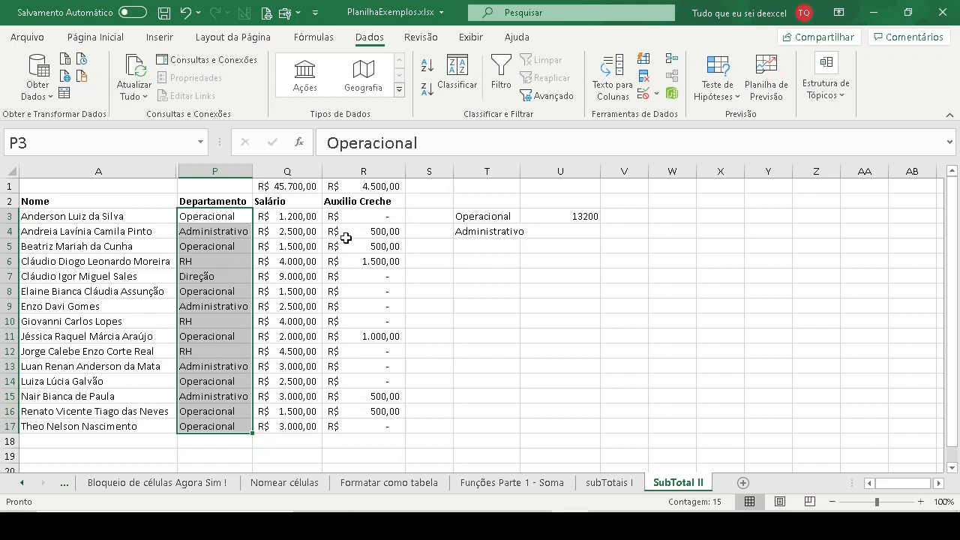
{"action": "key", "text": "ctrl+c"}
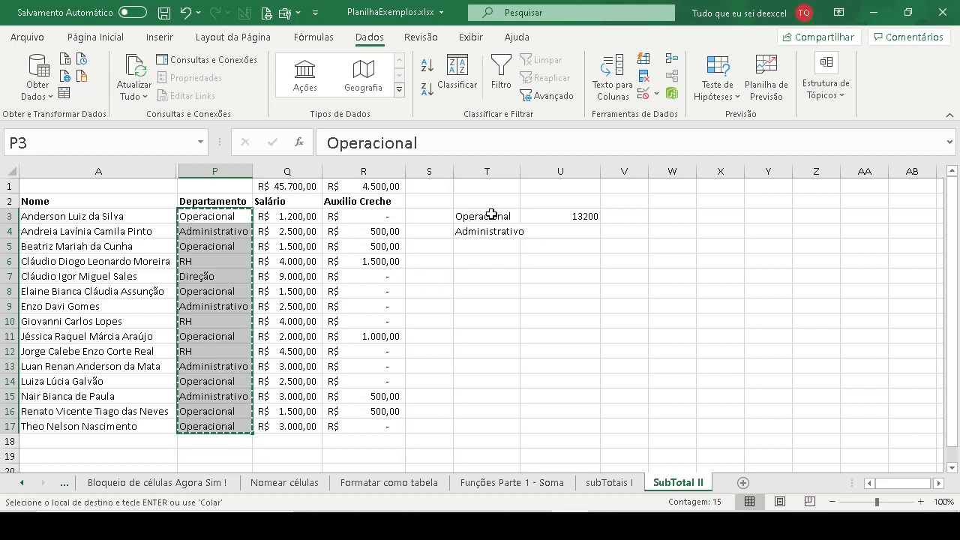
{"action": "left_click", "coordinate": [492, 216]}
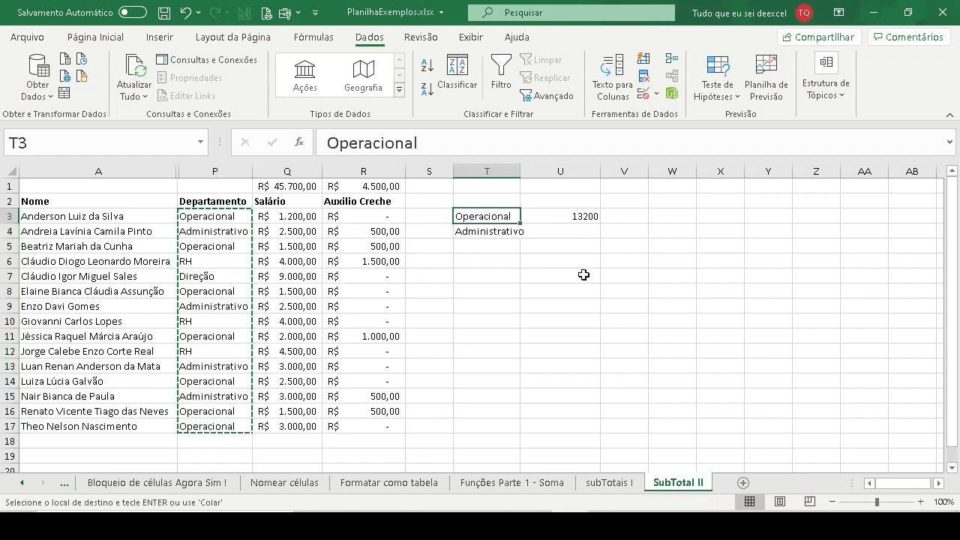
{"action": "key", "text": "ctrl+v"}
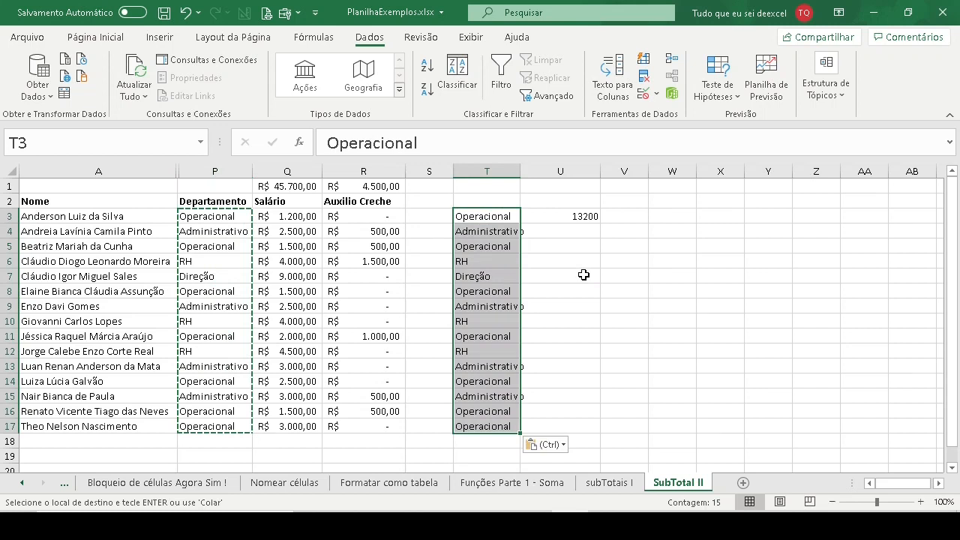
{"action": "key", "text": "Escape"}
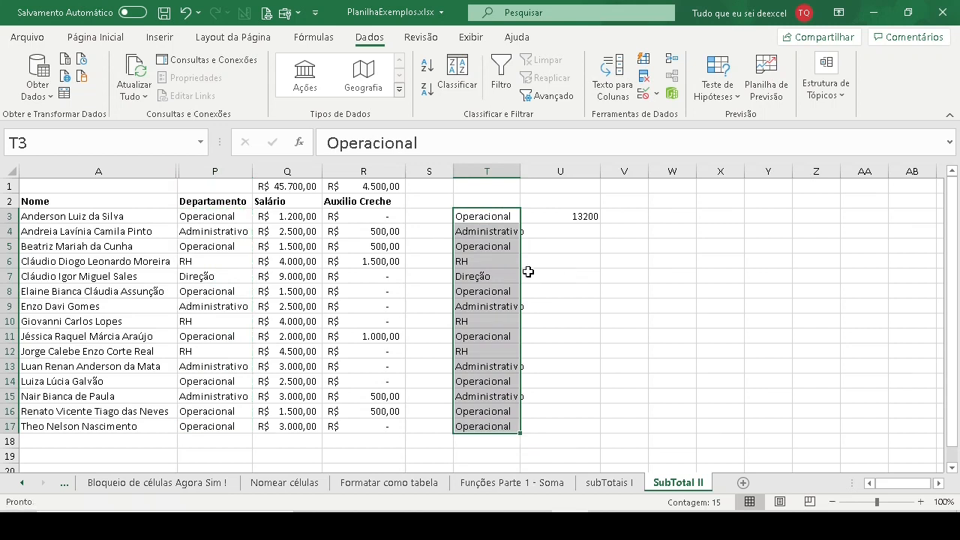
{"action": "left_click_drag", "start_coordinate": [214, 217], "coordinate": [208, 422]}
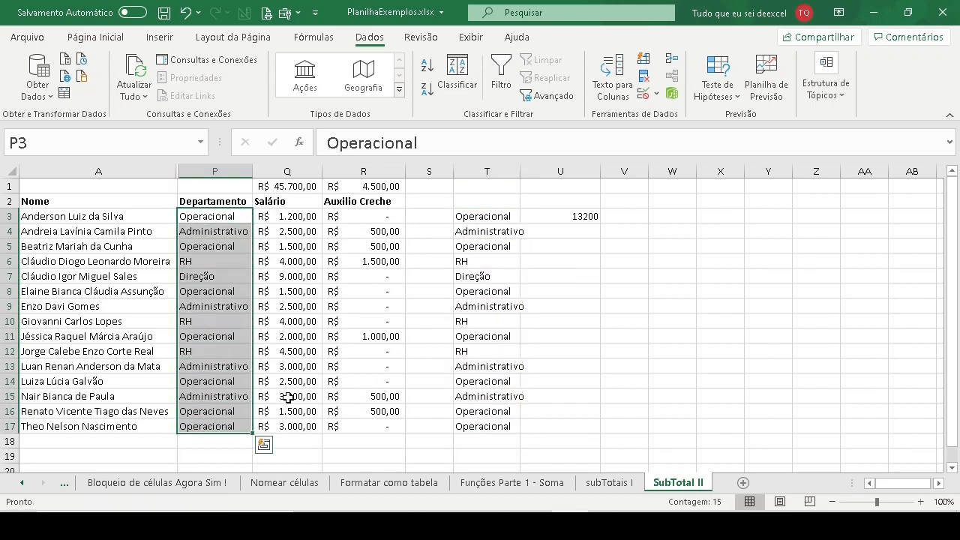
{"action": "key", "text": "ctrl+c"}
{"action": "left_click", "coordinate": [487, 216]}
{"action": "key", "text": "ctrl+v"}
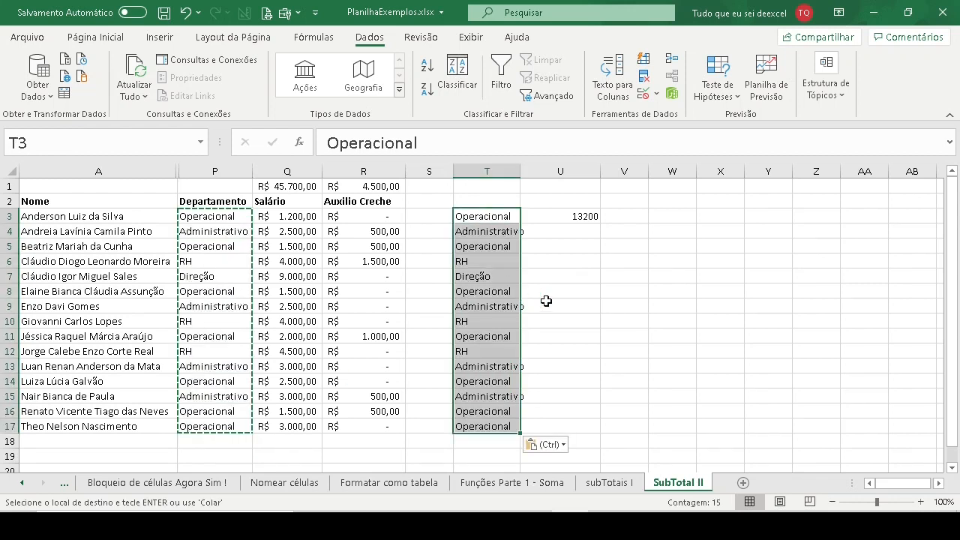
{"action": "key", "text": "Escape"}
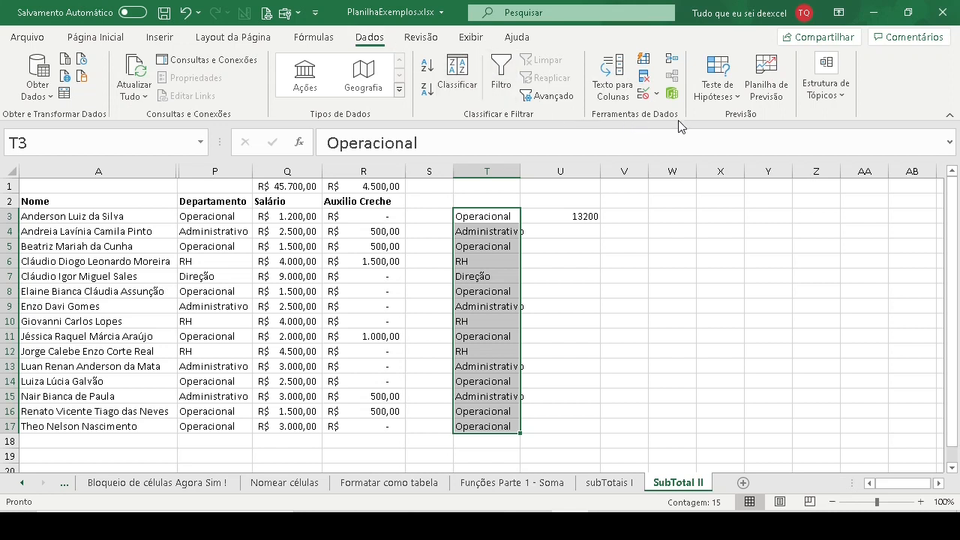
- Remove the duplicate departments from T3:T17, continuing with the current selection only and checking Coluna T
{"action": "left_click", "coordinate": [645, 78]}
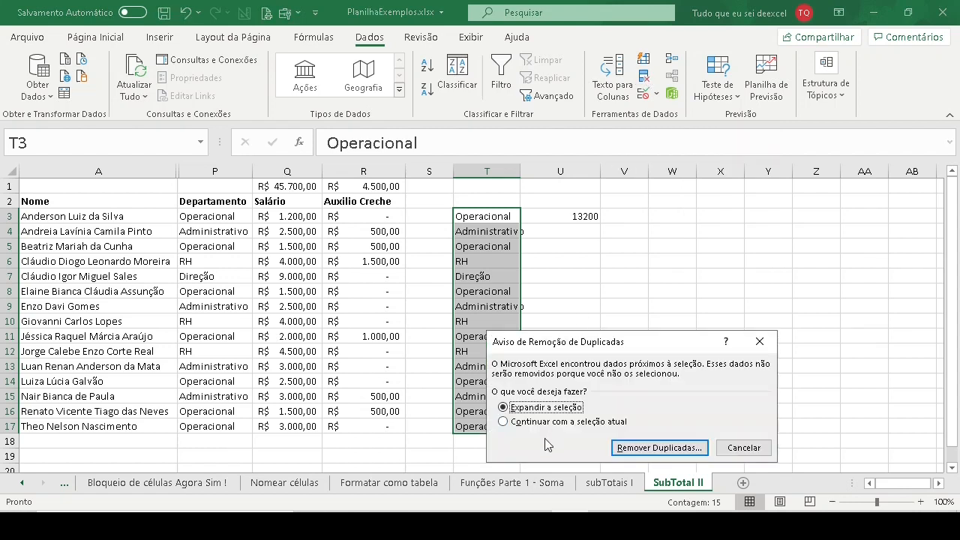
{"action": "left_click", "coordinate": [575, 422]}
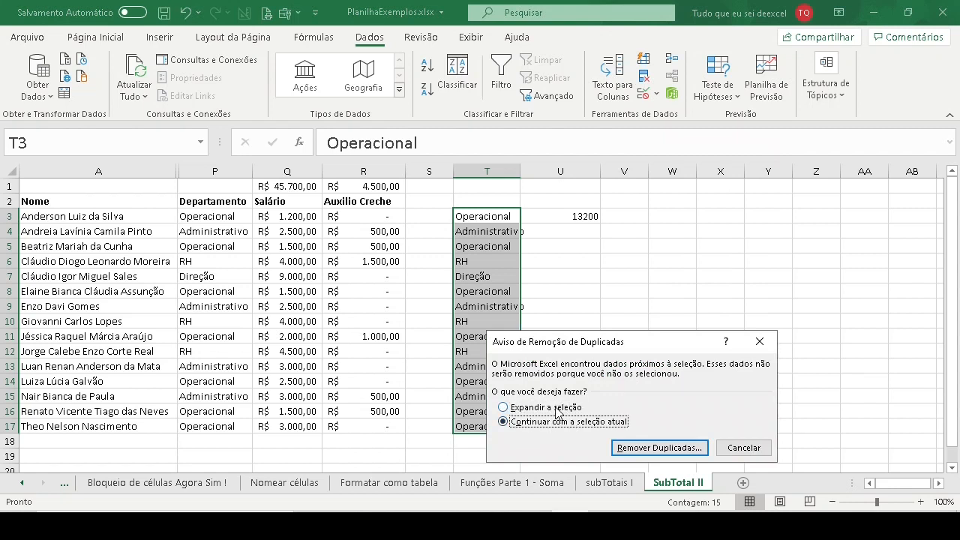
{"action": "left_click", "coordinate": [558, 408]}
{"action": "left_click", "coordinate": [579, 424]}
{"action": "left_click", "coordinate": [659, 448]}
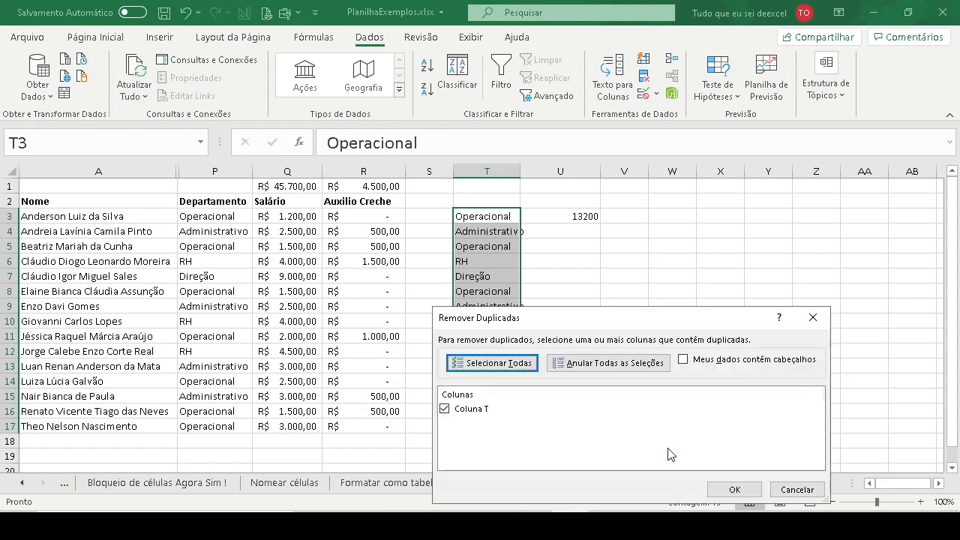
{"action": "left_click", "coordinate": [747, 495]}
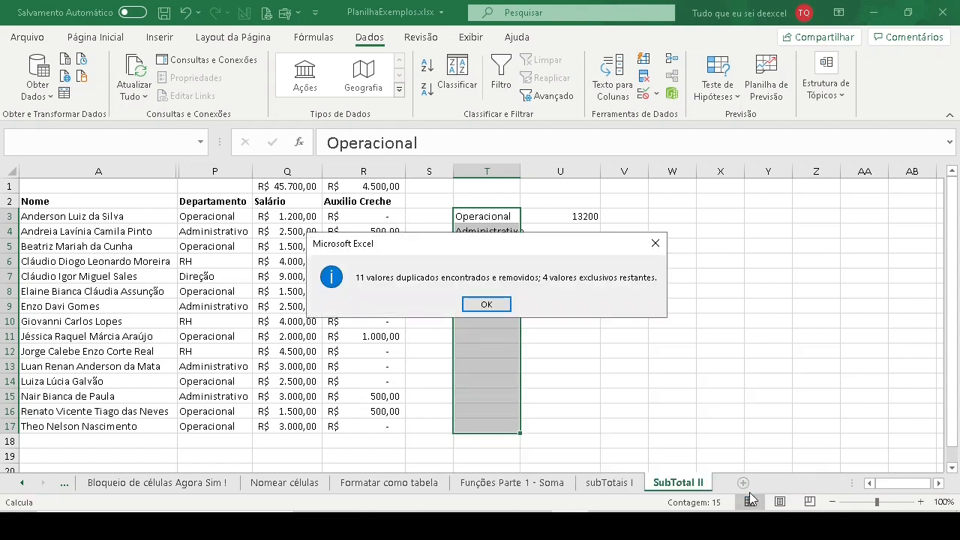
{"action": "left_click", "coordinate": [486, 305]}
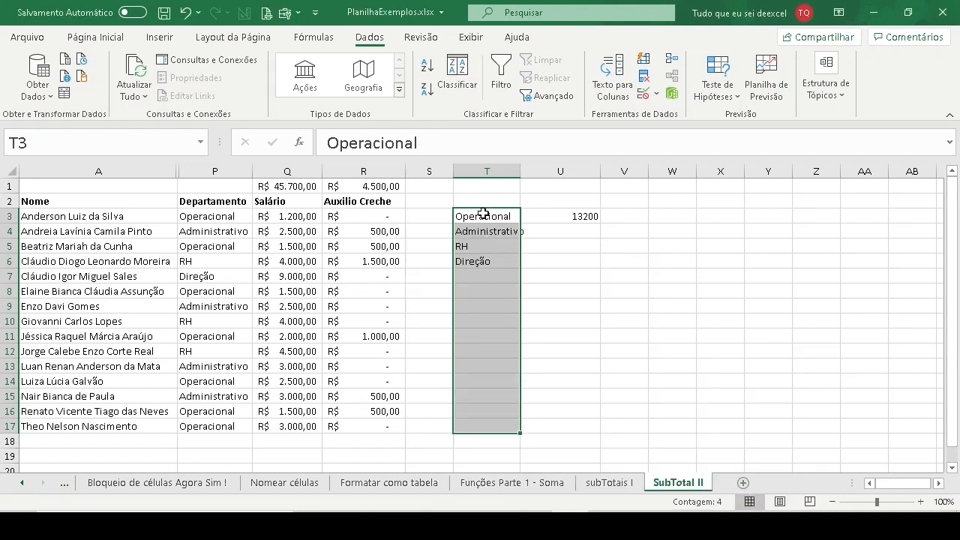
- Fill the SOMASE formula from U3 down to U6 for the remaining departments
{"action": "left_click_drag", "start_coordinate": [476, 216], "coordinate": [474, 263]}
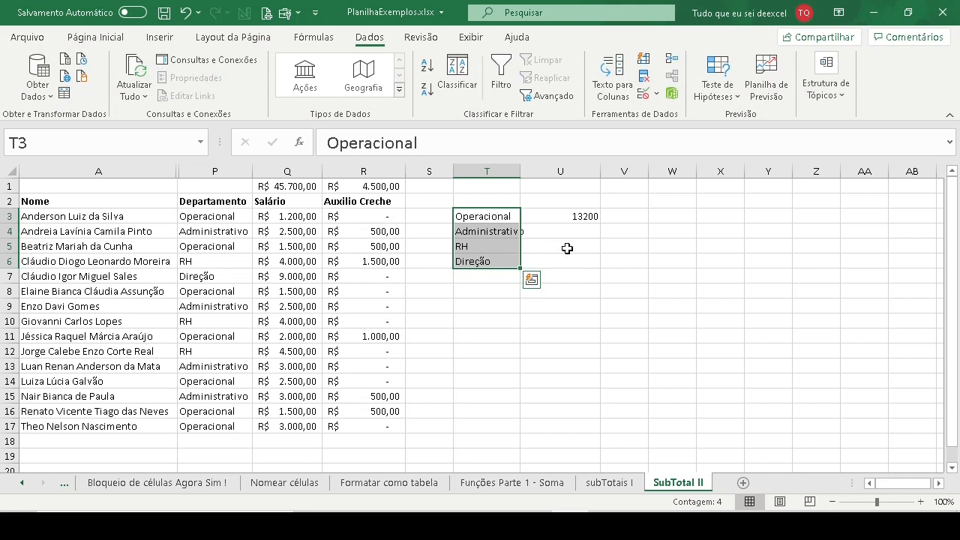
{"action": "left_click", "coordinate": [583, 215]}
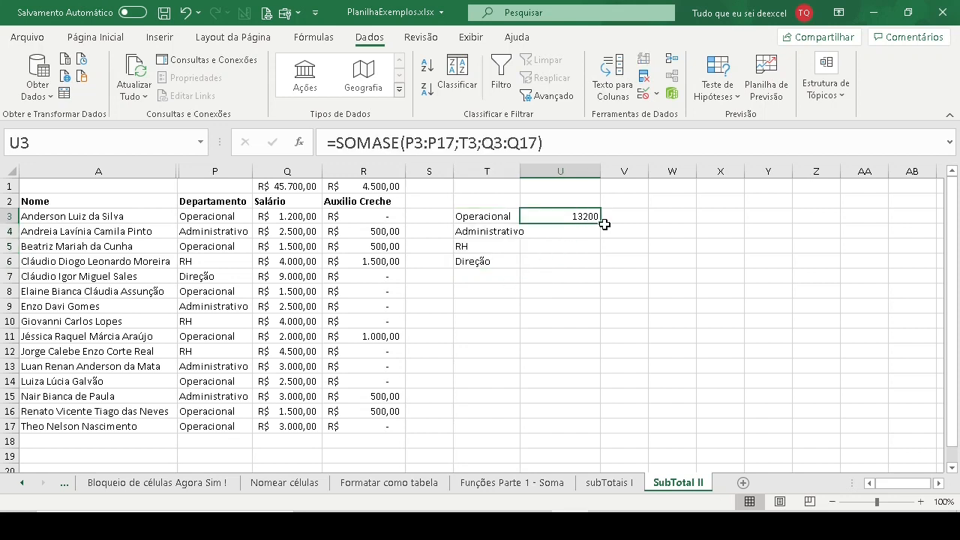
{"action": "left_click_drag", "start_coordinate": [600, 224], "coordinate": [601, 264]}
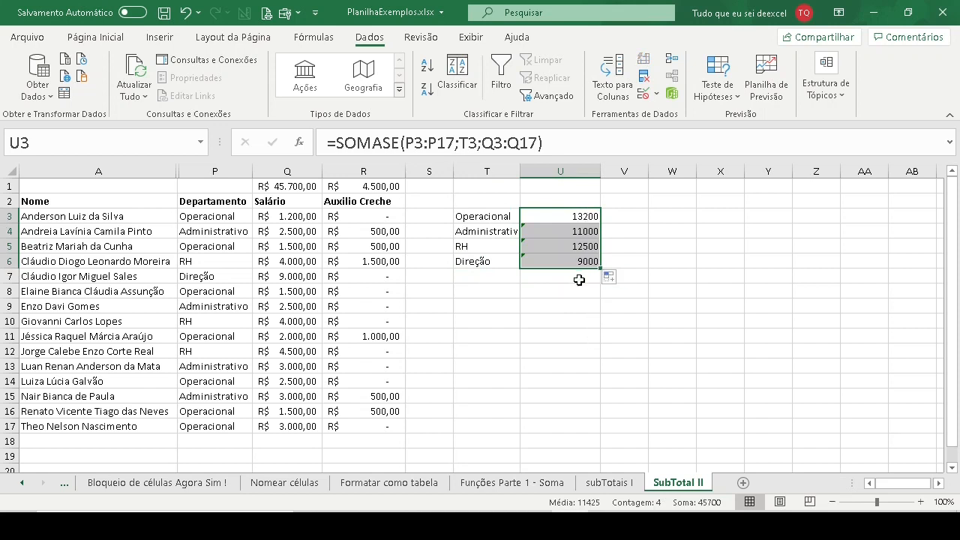
{"action": "left_click_drag", "start_coordinate": [555, 215], "coordinate": [553, 261]}
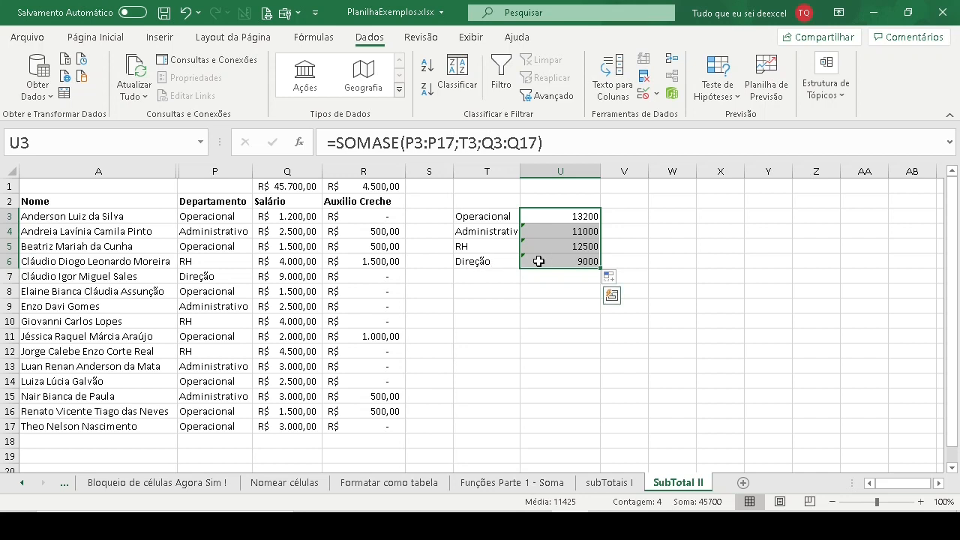
{"action": "left_click", "coordinate": [476, 306]}
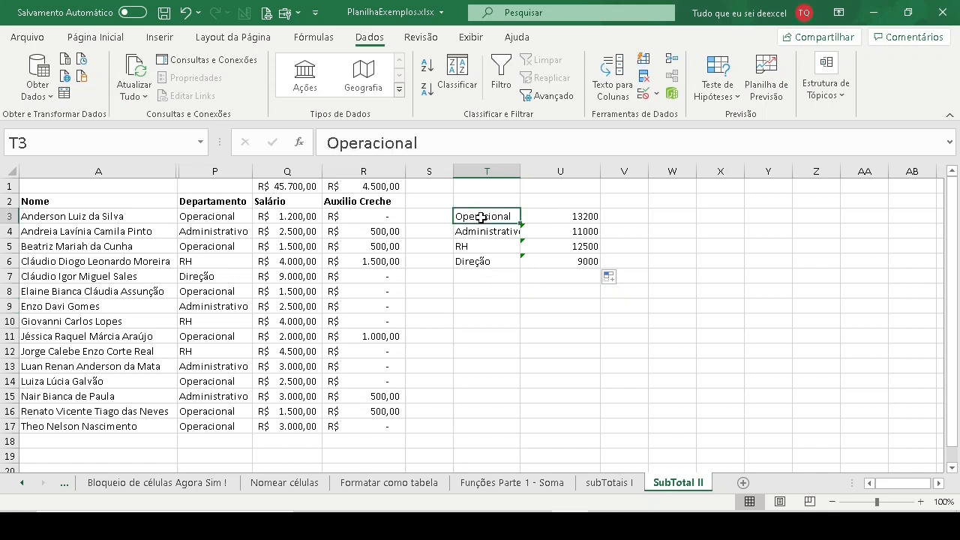
{"action": "left_click_drag", "start_coordinate": [476, 216], "coordinate": [485, 261]}
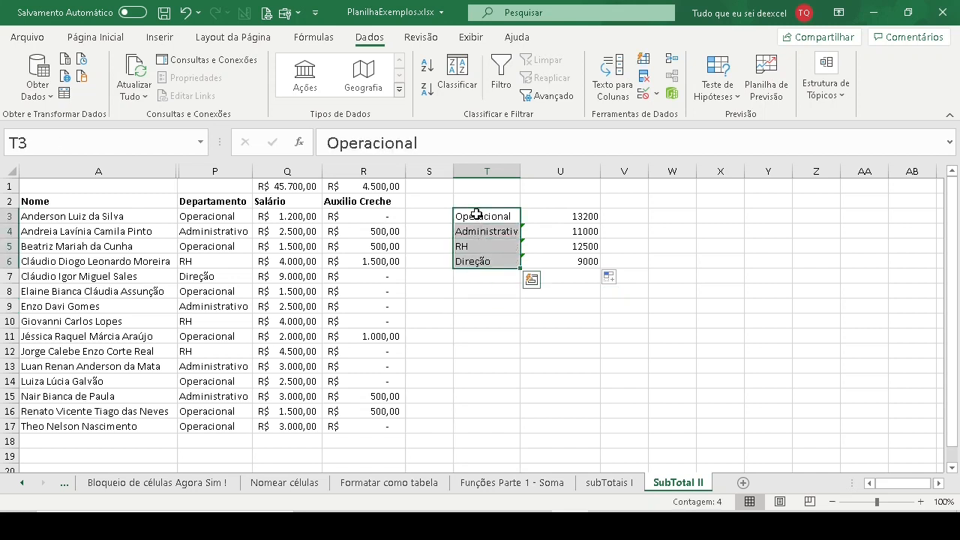
{"action": "left_click_drag", "start_coordinate": [476, 216], "coordinate": [476, 259]}
- Change the department in P16 to "Backoffice" and copy it to P17
{"action": "left_click", "coordinate": [214, 425]}
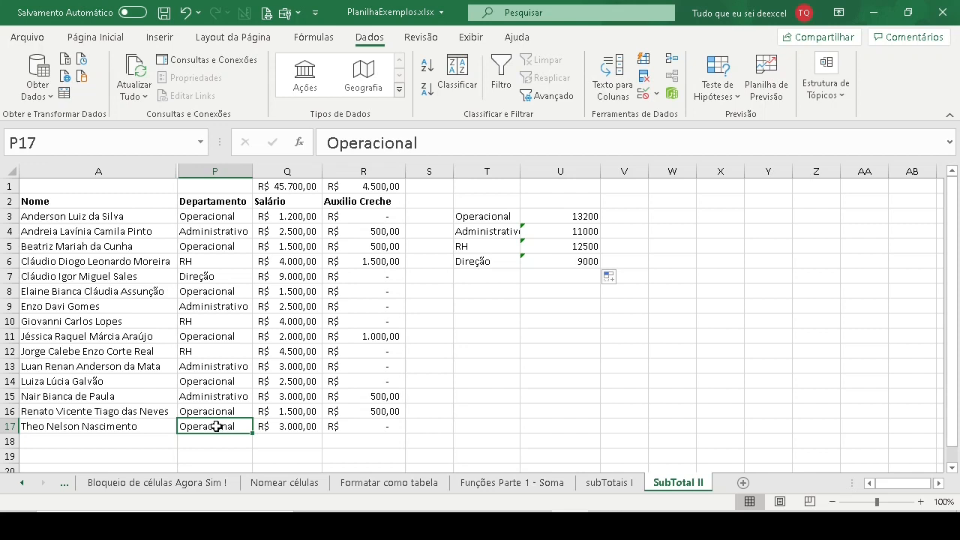
{"action": "left_click", "coordinate": [224, 411]}
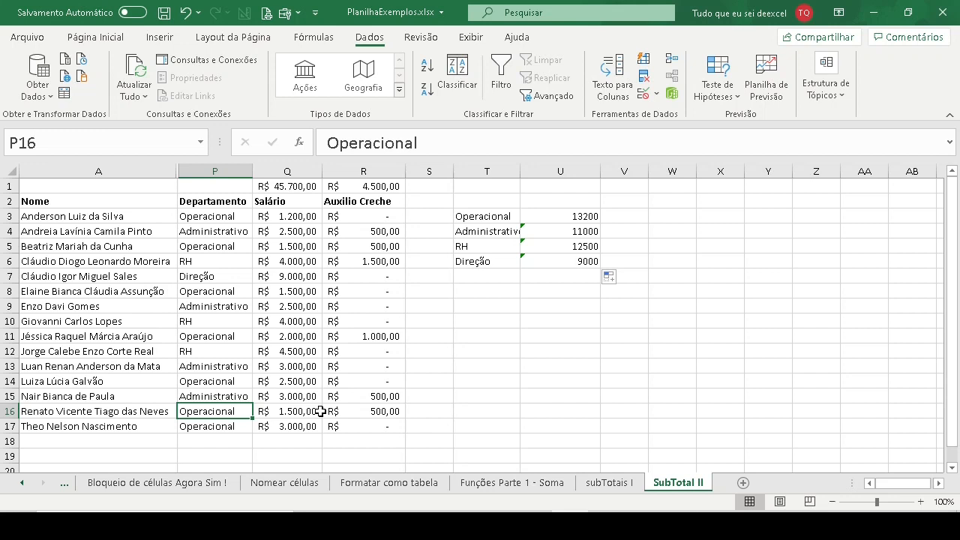
{"action": "type", "text": "Back"}
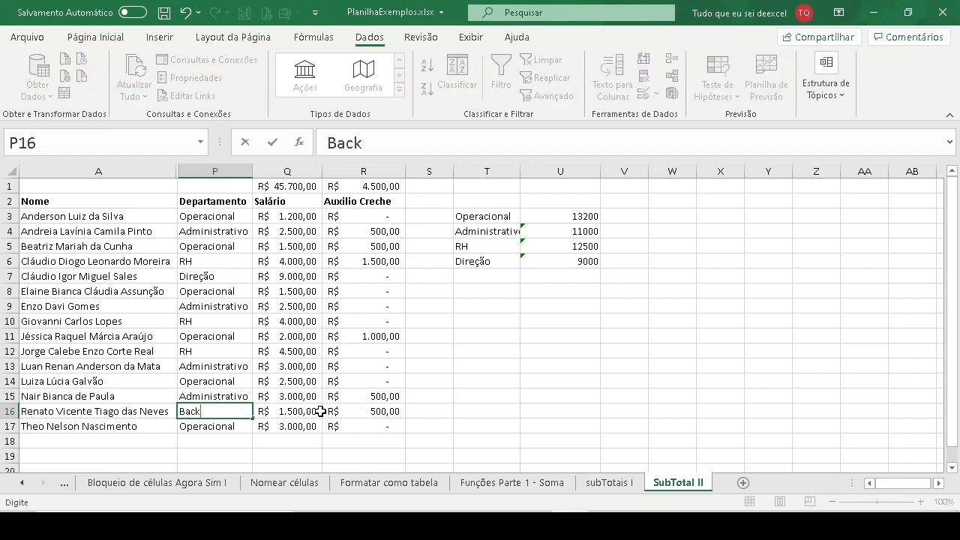
{"action": "type", "text": "office"}
{"action": "key", "text": "Return"}
{"action": "key", "text": "Up"}
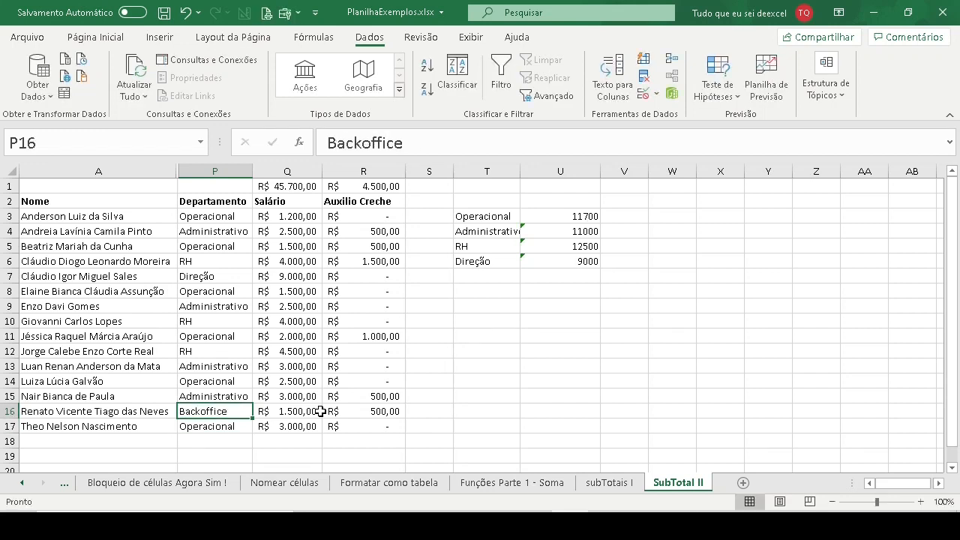
{"action": "key", "text": "ctrl+c"}
{"action": "key", "text": "Down"}
{"action": "key", "text": "ctrl+v"}
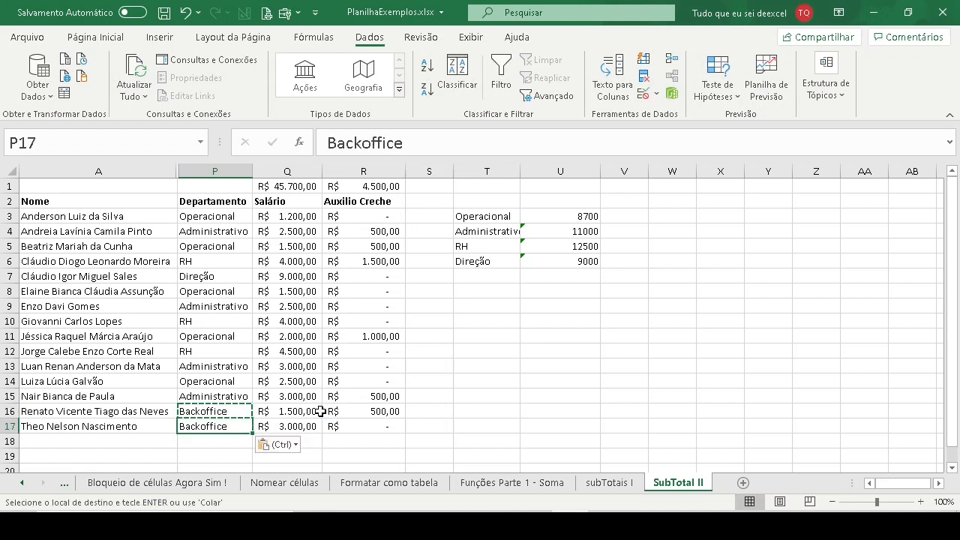
{"action": "key", "text": "Escape"}
{"action": "left_click_drag", "start_coordinate": [219, 411], "coordinate": [222, 429]}
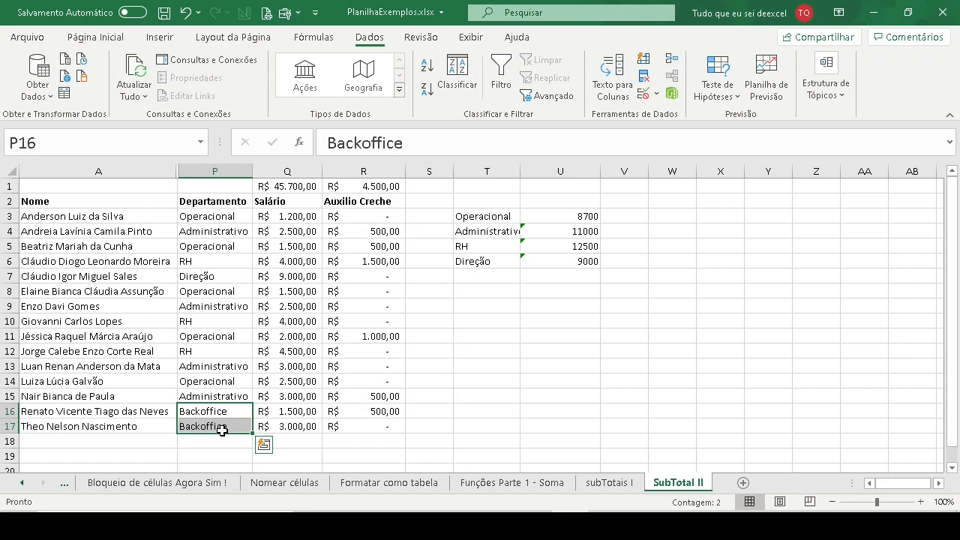
- Replace the department list in column T with a copy of the updated departments P3:P17, starting at T3
{"action": "left_click_drag", "start_coordinate": [488, 216], "coordinate": [488, 271]}
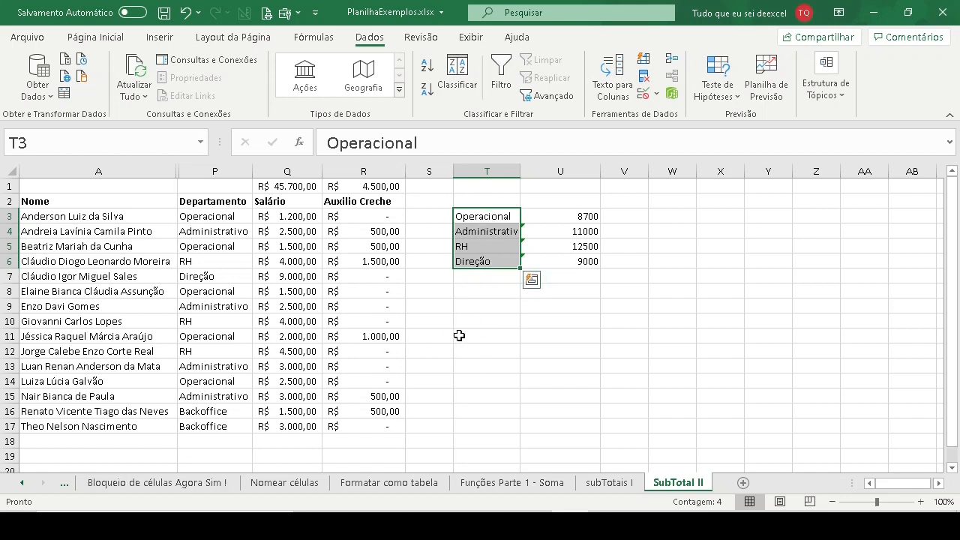
{"action": "left_click_drag", "start_coordinate": [214, 216], "coordinate": [217, 426]}
{"action": "key", "text": "ctrl+c"}
{"action": "left_click", "coordinate": [489, 214]}
{"action": "key", "text": "ctrl+v"}
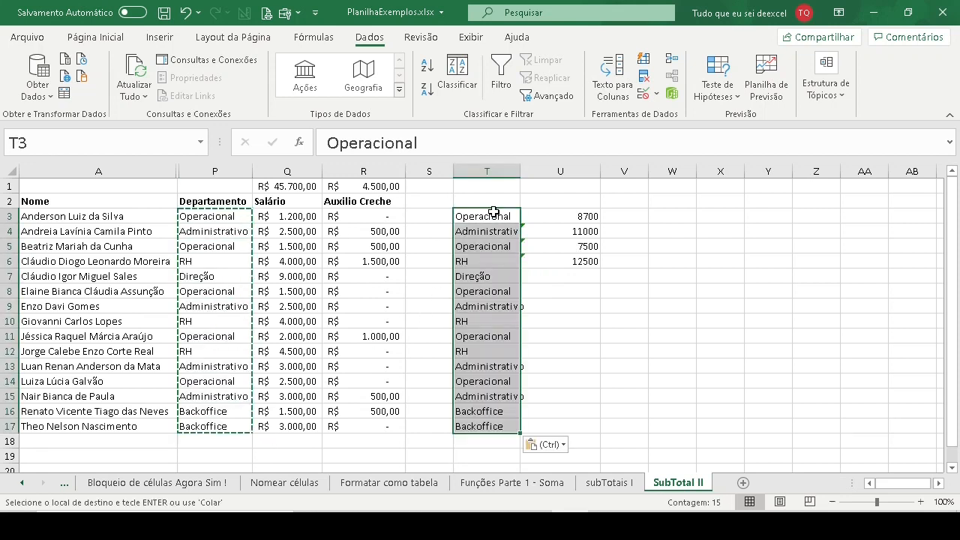
- Remove the duplicates from the refreshed department list in T3:T17, continuing with the current selection only
{"action": "left_click", "coordinate": [644, 75]}
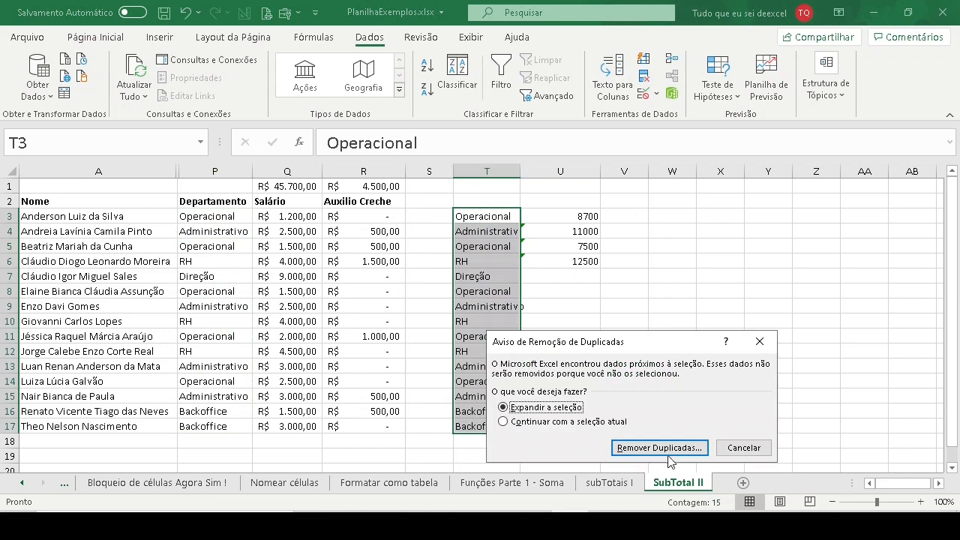
{"action": "left_click", "coordinate": [578, 423]}
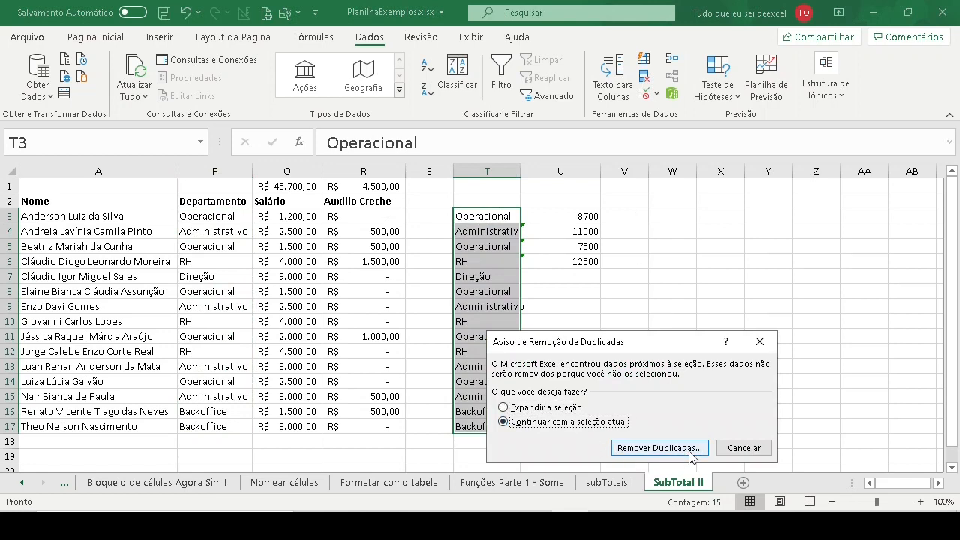
{"action": "left_click", "coordinate": [690, 450]}
{"action": "left_click", "coordinate": [735, 489]}
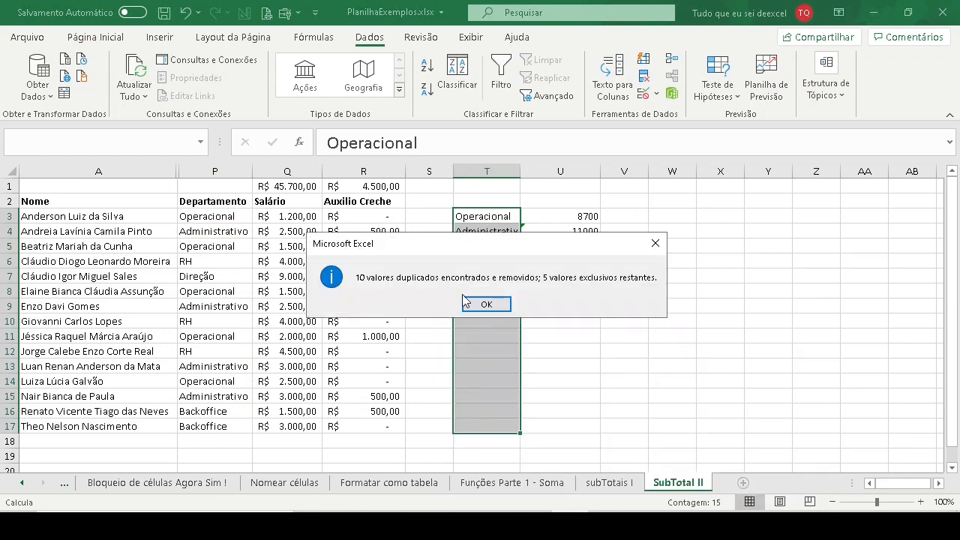
{"action": "left_click", "coordinate": [485, 303]}
{"action": "left_click", "coordinate": [480, 275]}
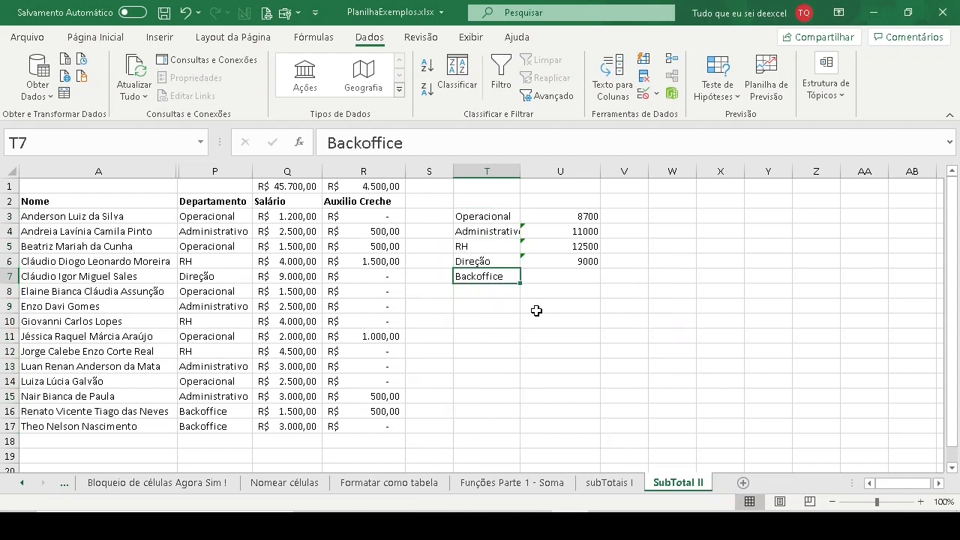
- Fill the SOMASE formula from U6 down to U7 for the Backoffice department
{"action": "left_click", "coordinate": [586, 261]}
{"action": "left_click", "coordinate": [606, 271]}
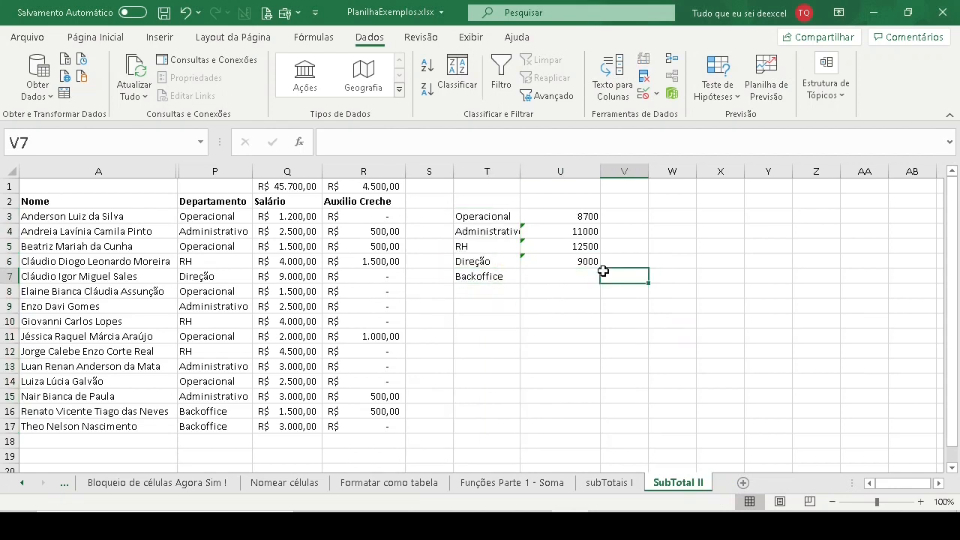
{"action": "left_click", "coordinate": [597, 264]}
{"action": "left_click_drag", "start_coordinate": [600, 267], "coordinate": [599, 282]}
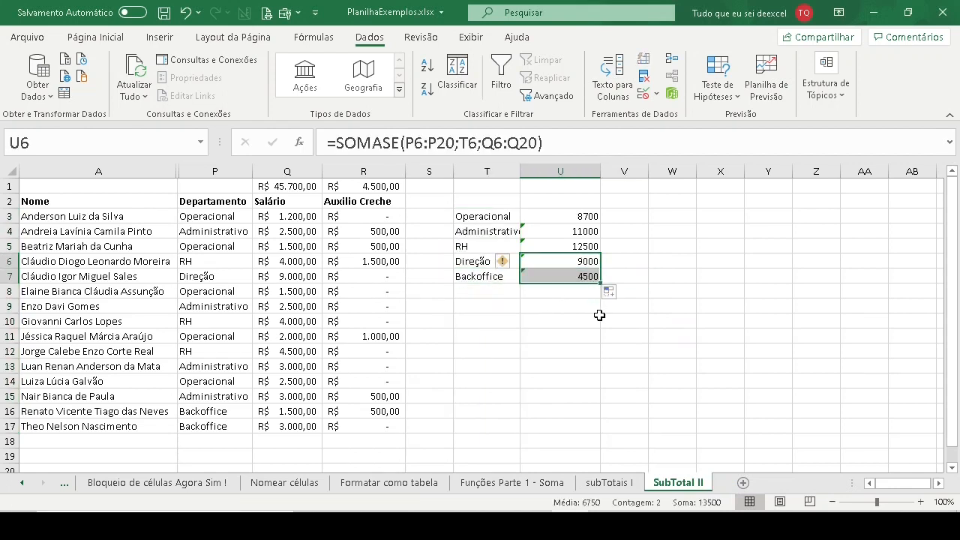
{"action": "left_click", "coordinate": [554, 276]}
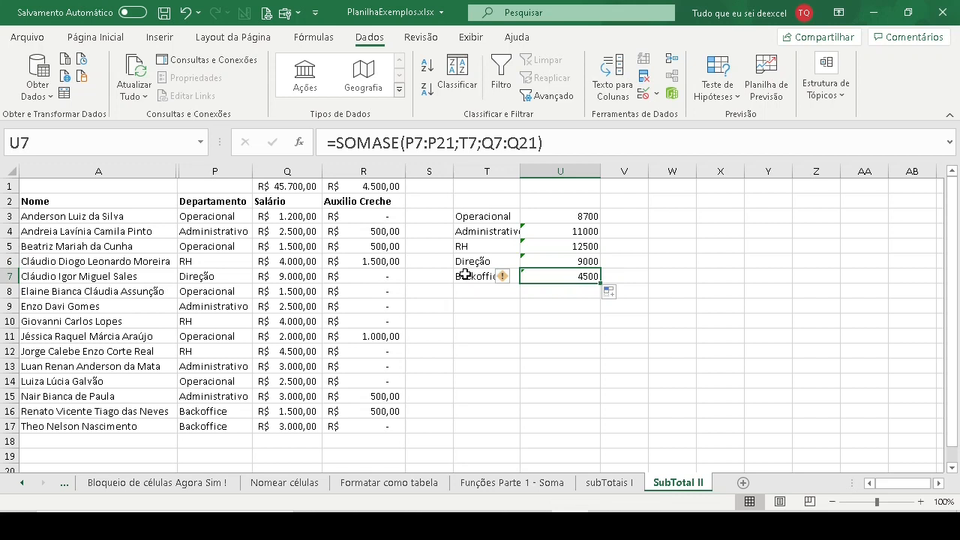
{"action": "left_click", "coordinate": [486, 321]}
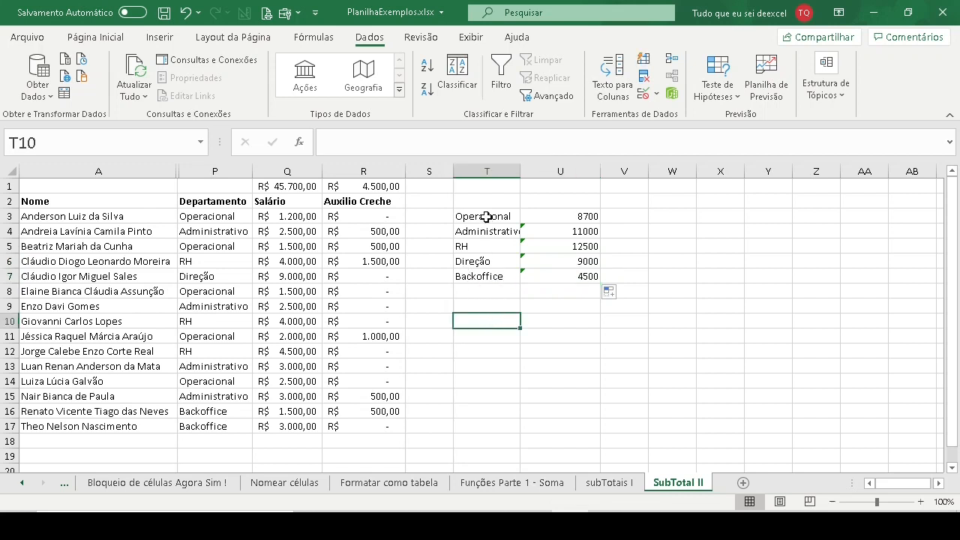
{"action": "left_click_drag", "start_coordinate": [486, 216], "coordinate": [485, 282]}
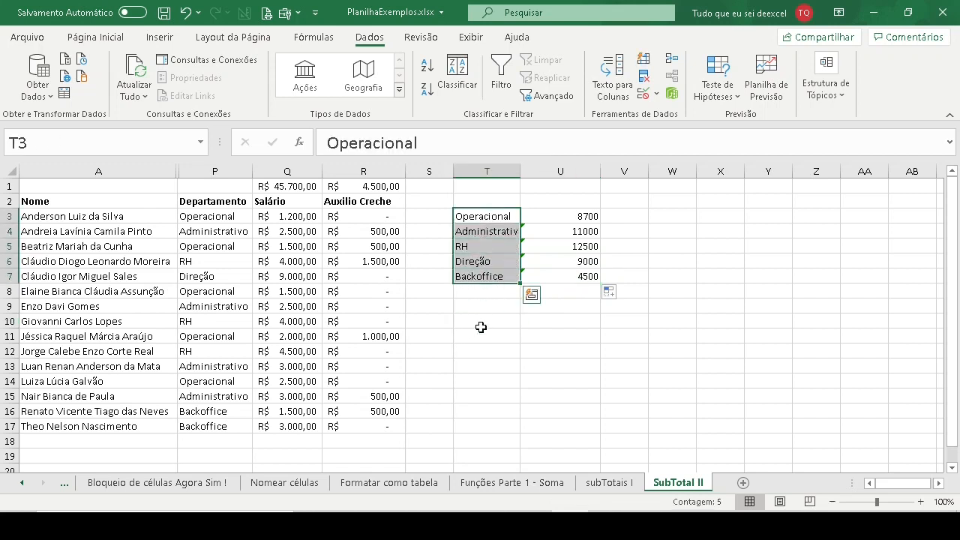
{"action": "left_click", "coordinate": [481, 319]}
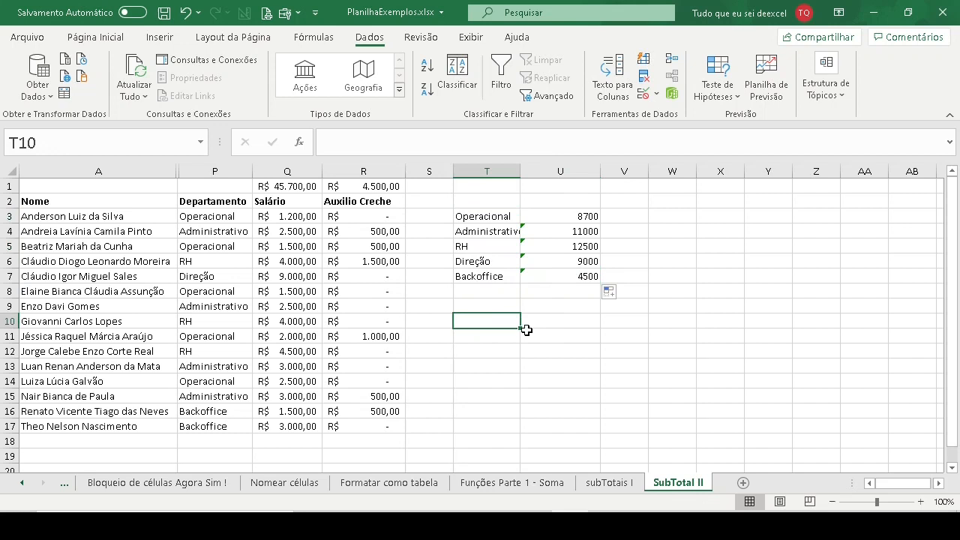
- Copy the department "Operacional" from P14 and paste it into P16 and P17
{"action": "left_click", "coordinate": [212, 410]}
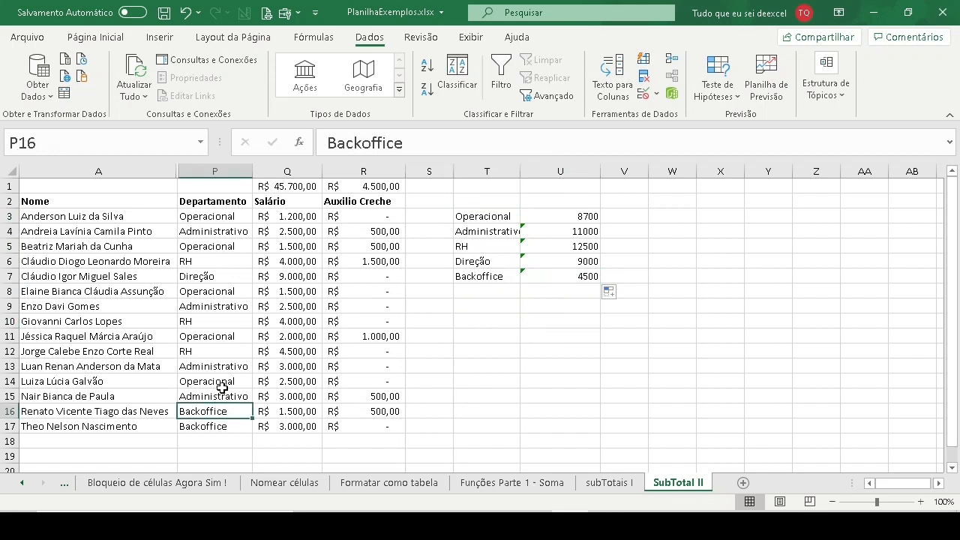
{"action": "left_click", "coordinate": [222, 382]}
{"action": "key", "text": "ctrl+c"}
{"action": "left_click", "coordinate": [223, 411]}
{"action": "key", "text": "ctrl+v"}
{"action": "left_click", "coordinate": [227, 426]}
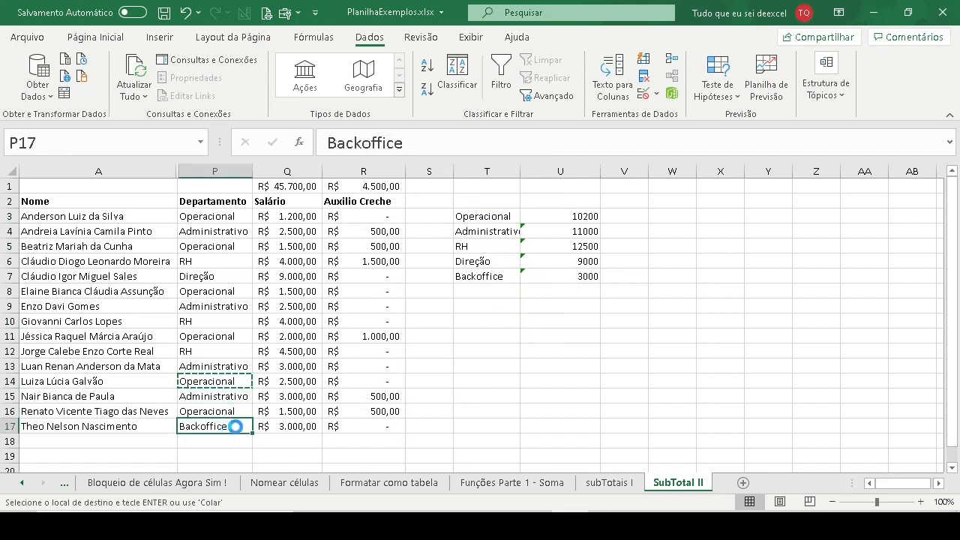
{"action": "key", "text": "ctrl+v"}
- Clear the Backoffice entry and its SOMASE formula from row 7, covering T7:V7
{"action": "left_click_drag", "start_coordinate": [489, 231], "coordinate": [587, 277]}
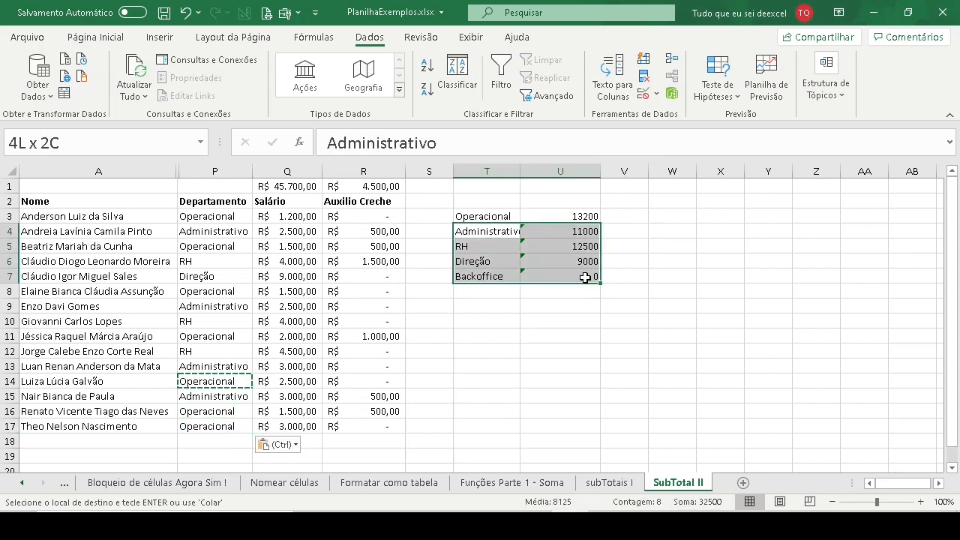
{"action": "left_click", "coordinate": [529, 277]}
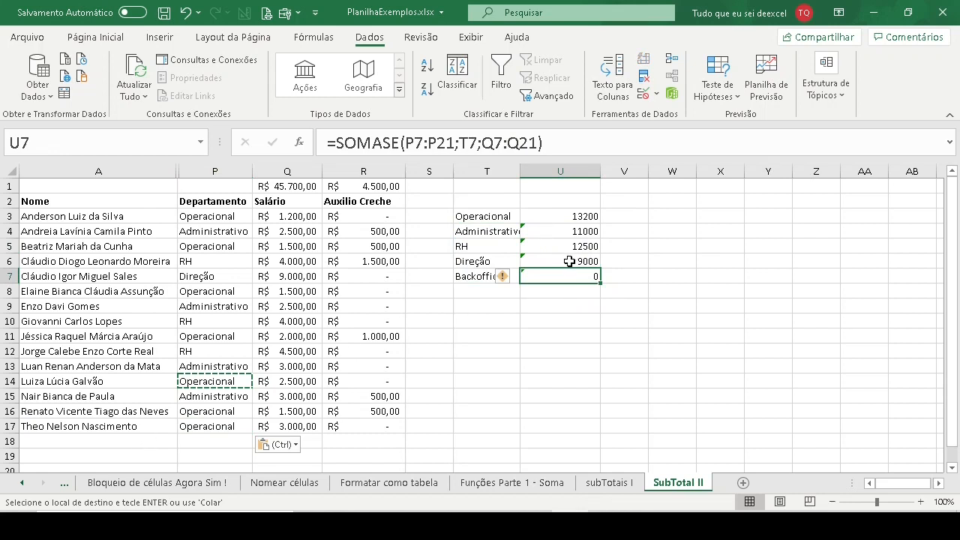
{"action": "left_click", "coordinate": [473, 278]}
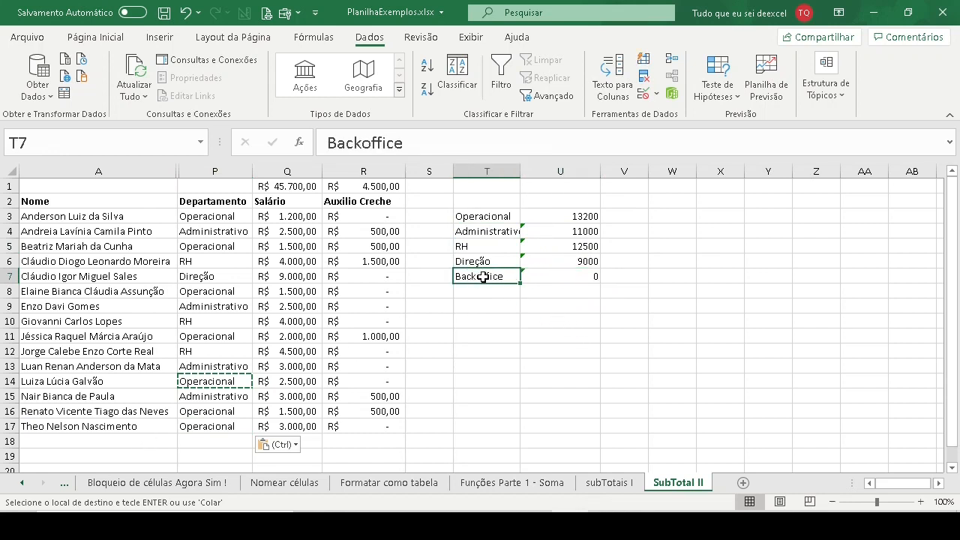
{"action": "left_click_drag", "start_coordinate": [489, 275], "coordinate": [607, 275]}
{"action": "key", "text": "Delete"}
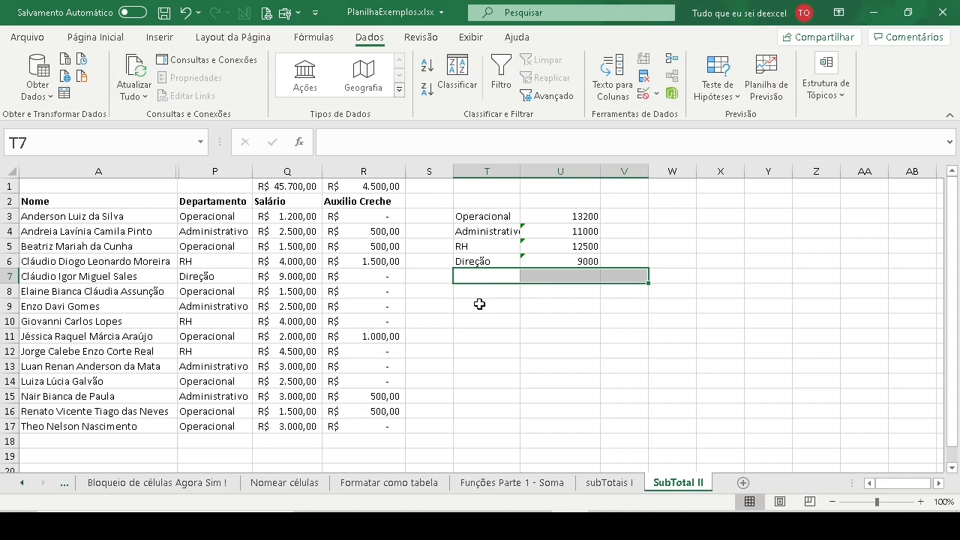
- Start a formula in T9 and insert the ÚNICO function from the Pesquisa e Referência category
{"action": "left_click", "coordinate": [483, 306]}
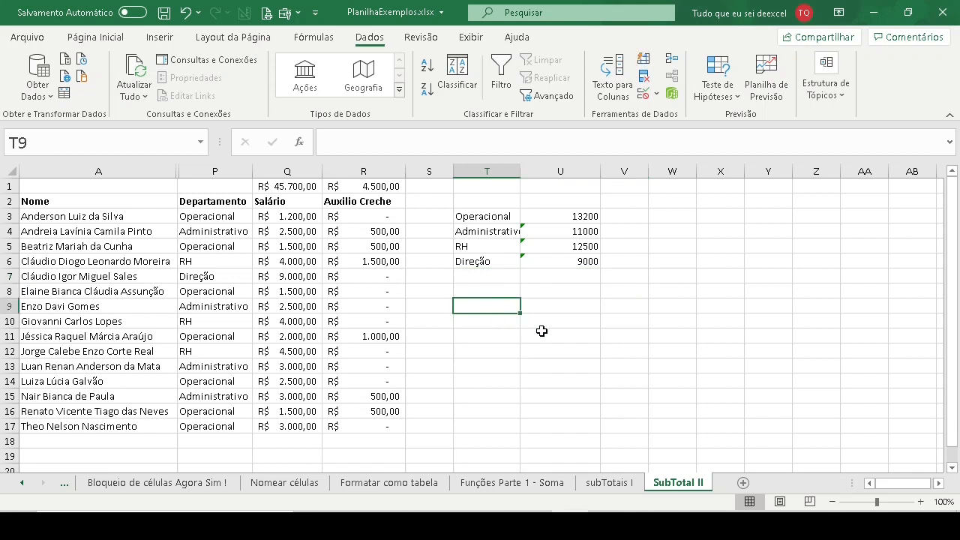
{"action": "type", "text": "="}
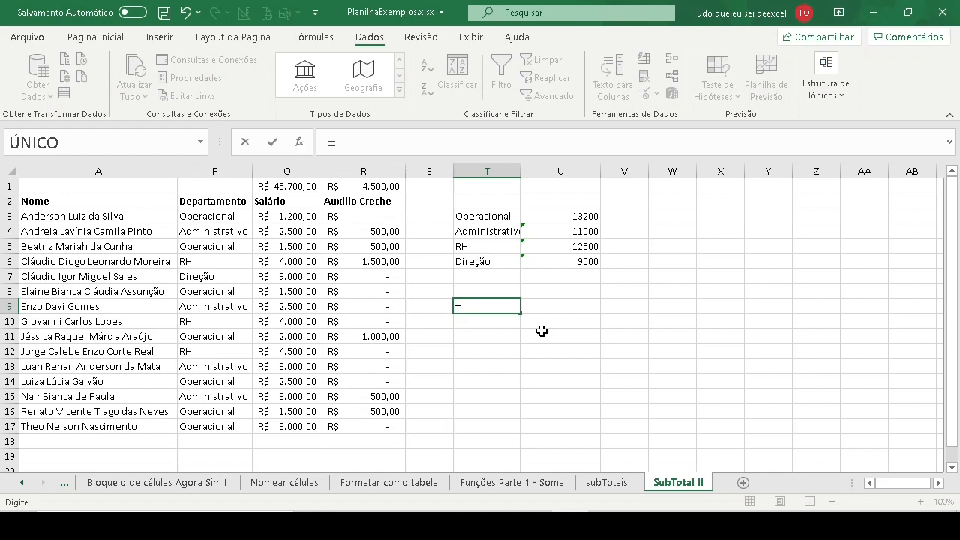
{"action": "left_click", "coordinate": [300, 144]}
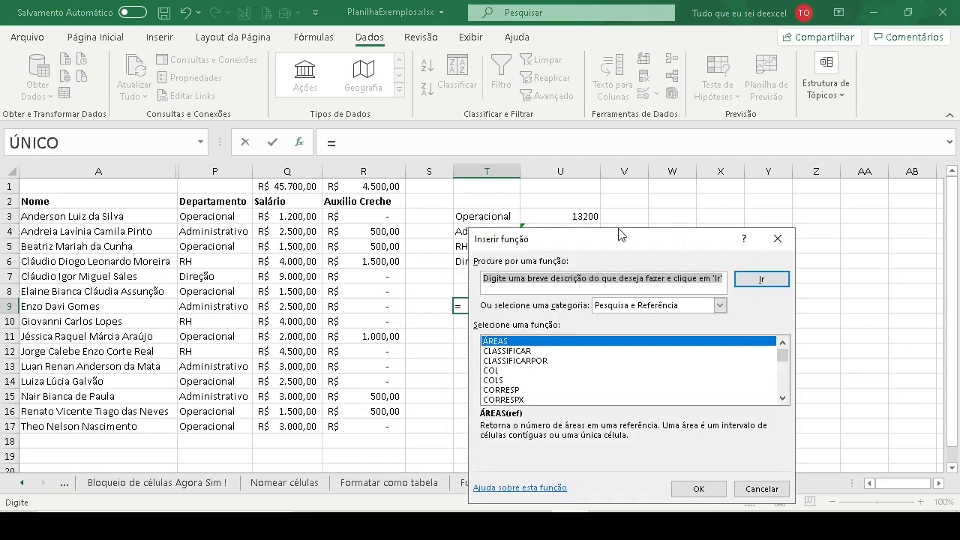
{"action": "left_click_drag", "start_coordinate": [627, 238], "coordinate": [167, 134]}
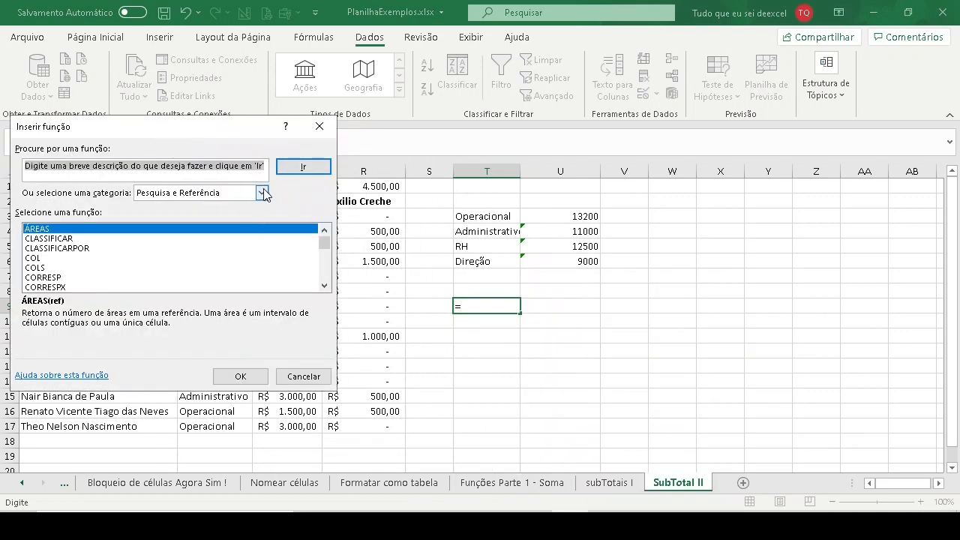
{"action": "mouse_move", "coordinate": [231, 123]}
{"action": "left_mouse_down"}
{"action": "mouse_move", "coordinate": [235, 187]}
{"action": "mouse_move", "coordinate": [237, 120]}
{"action": "left_mouse_up"}
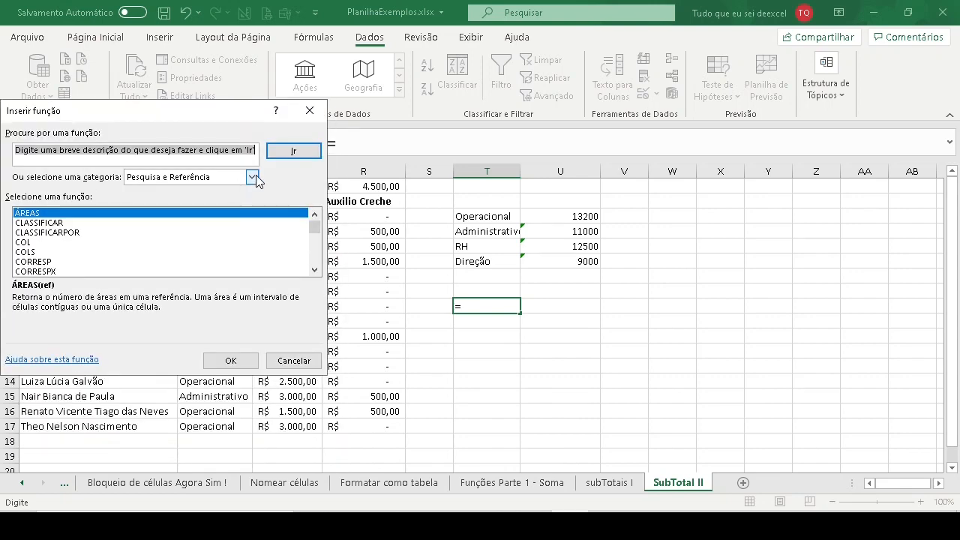
{"action": "left_click", "coordinate": [254, 177]}
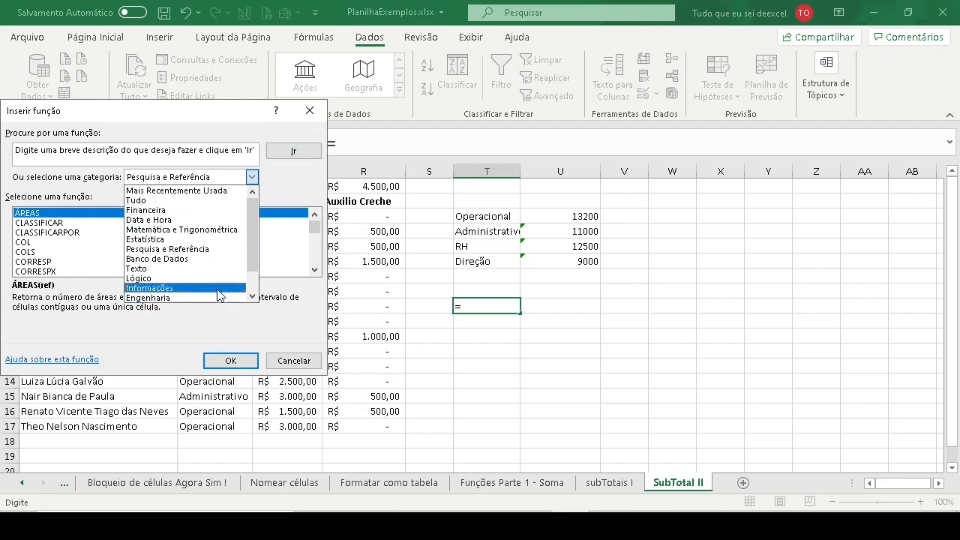
{"action": "left_click", "coordinate": [169, 250]}
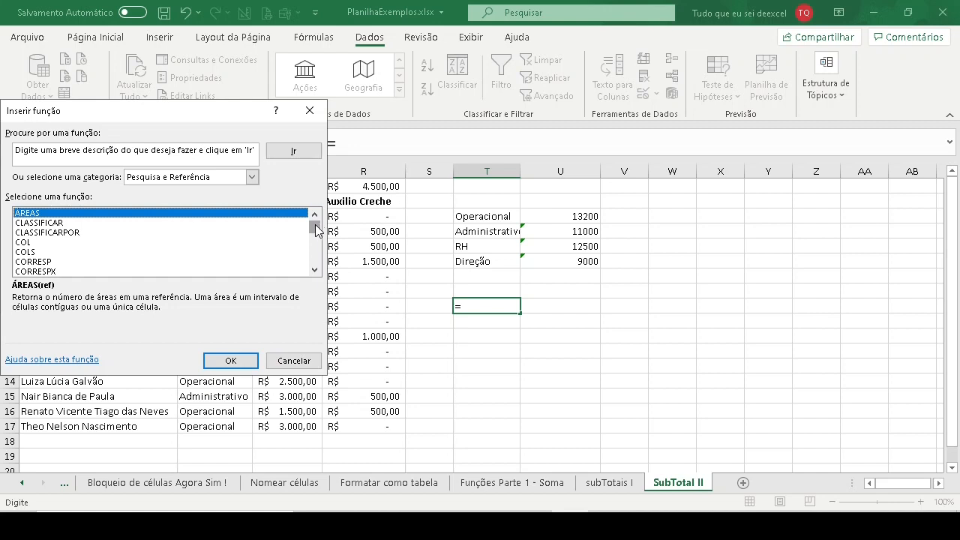
{"action": "left_click", "coordinate": [252, 177]}
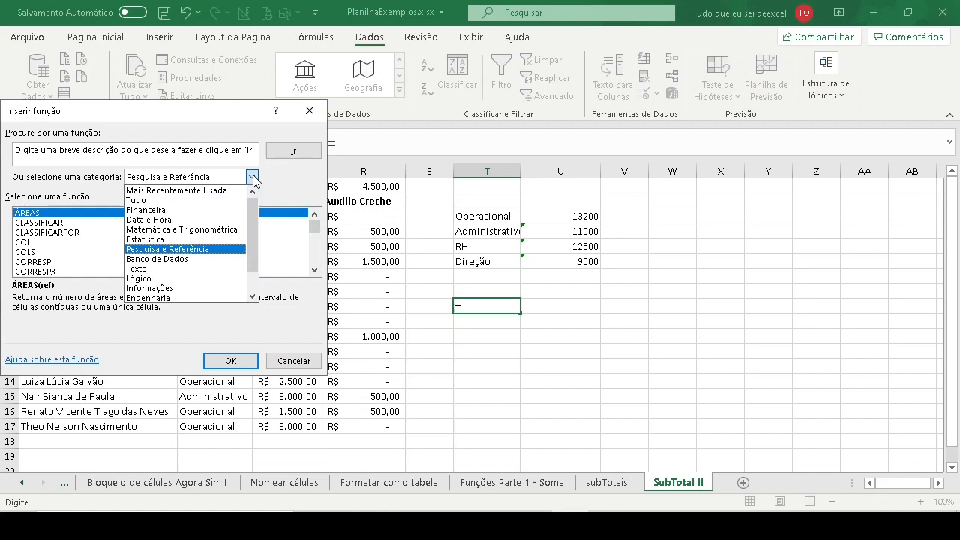
{"action": "left_click", "coordinate": [208, 253]}
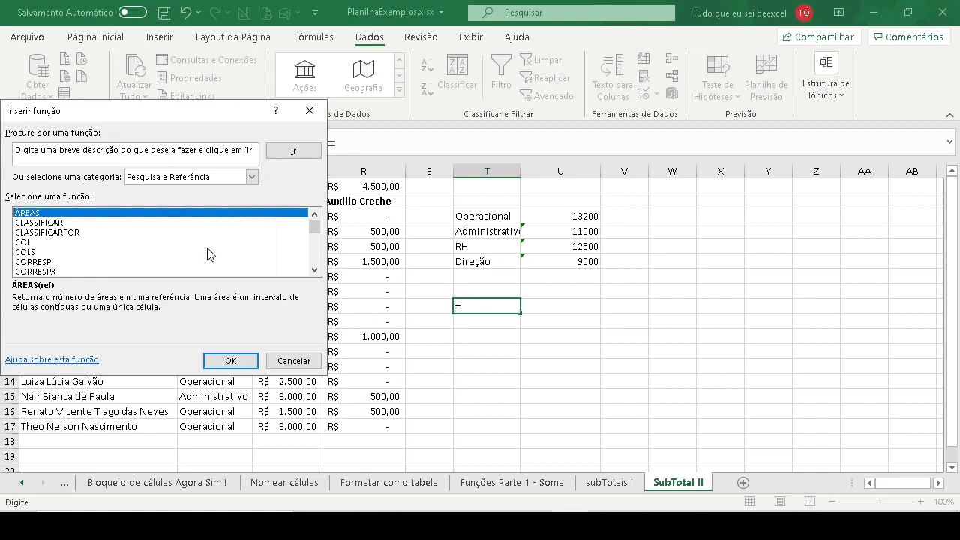
{"action": "left_click_drag", "start_coordinate": [315, 231], "coordinate": [319, 269]}
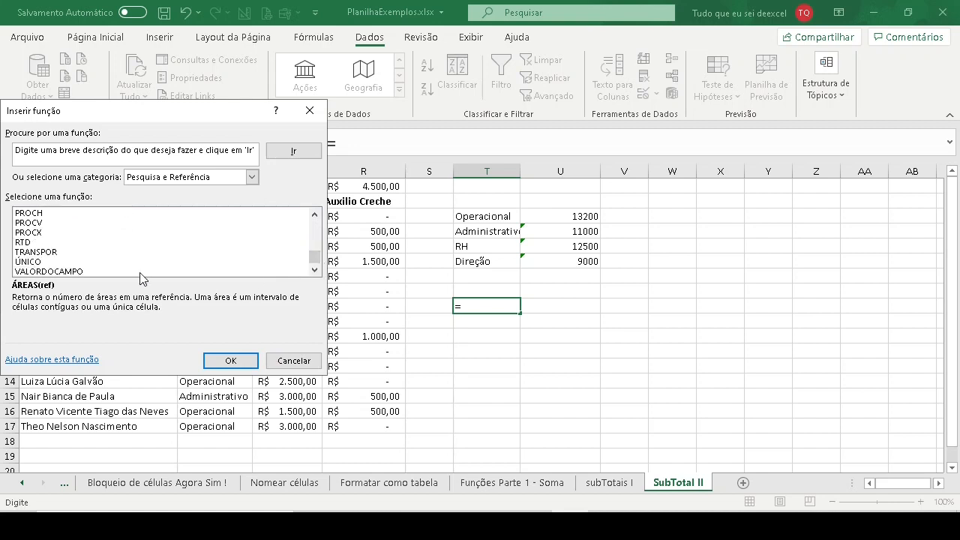
{"action": "left_click", "coordinate": [38, 262]}
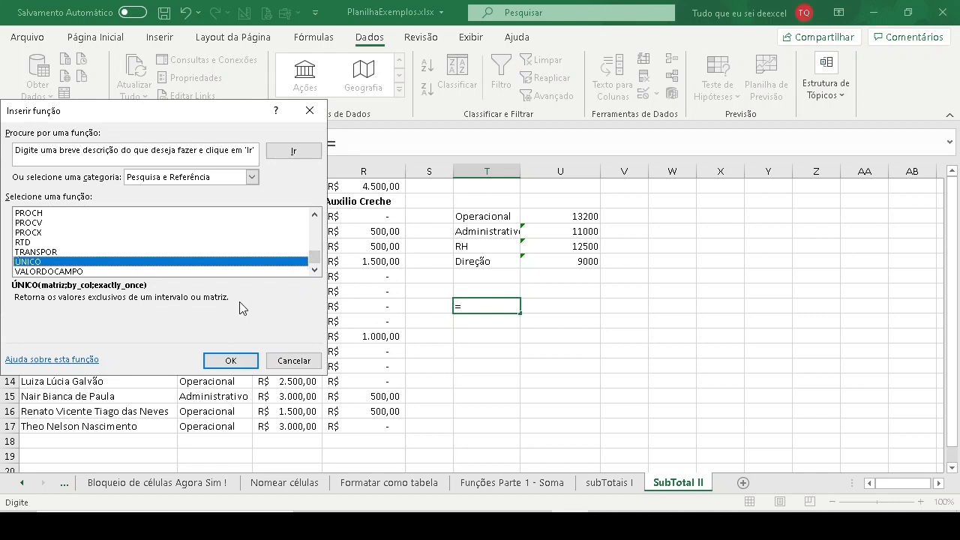
{"action": "left_click", "coordinate": [230, 361]}
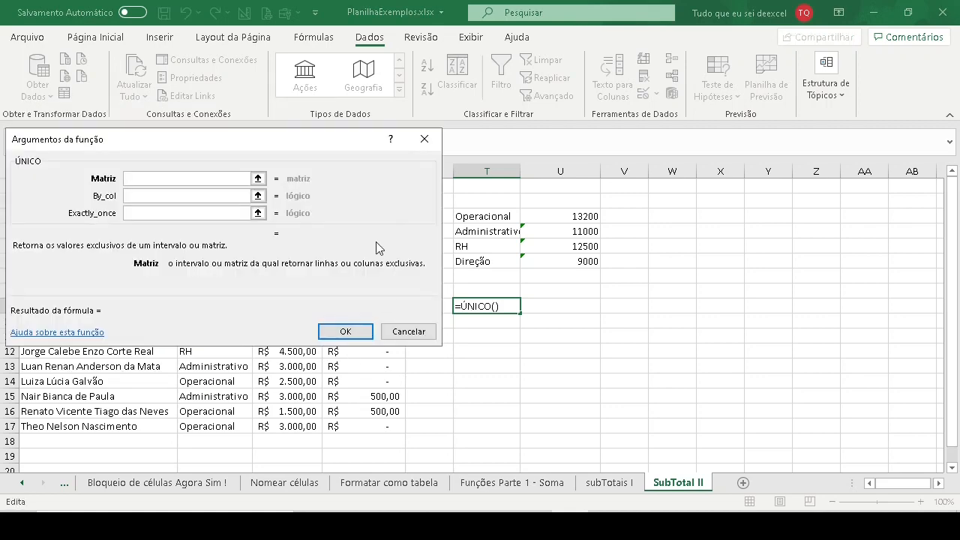
- Set the ÚNICO function's Matriz argument to the departments P3:P17 and confirm the formula
{"action": "left_click_drag", "start_coordinate": [137, 154], "coordinate": [681, 147]}
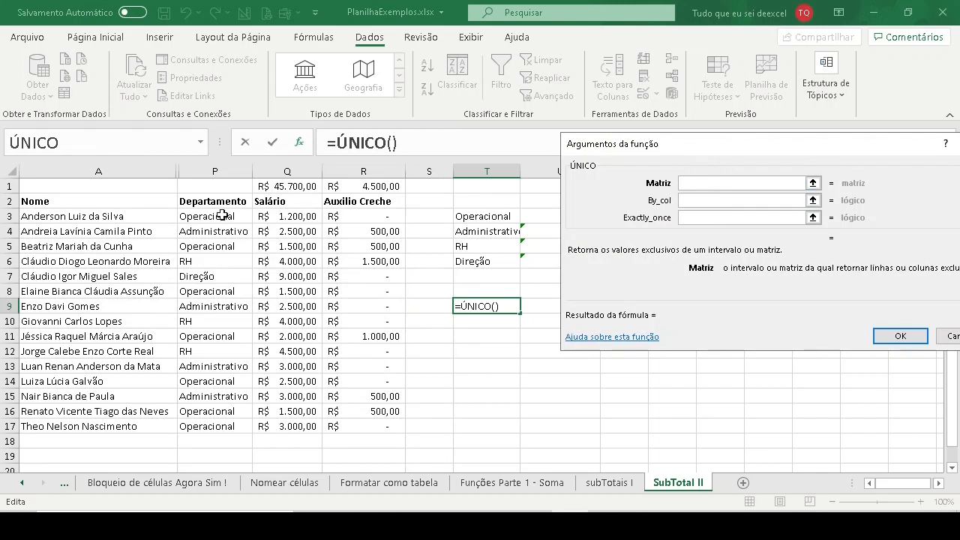
{"action": "left_click_drag", "start_coordinate": [223, 215], "coordinate": [214, 430]}
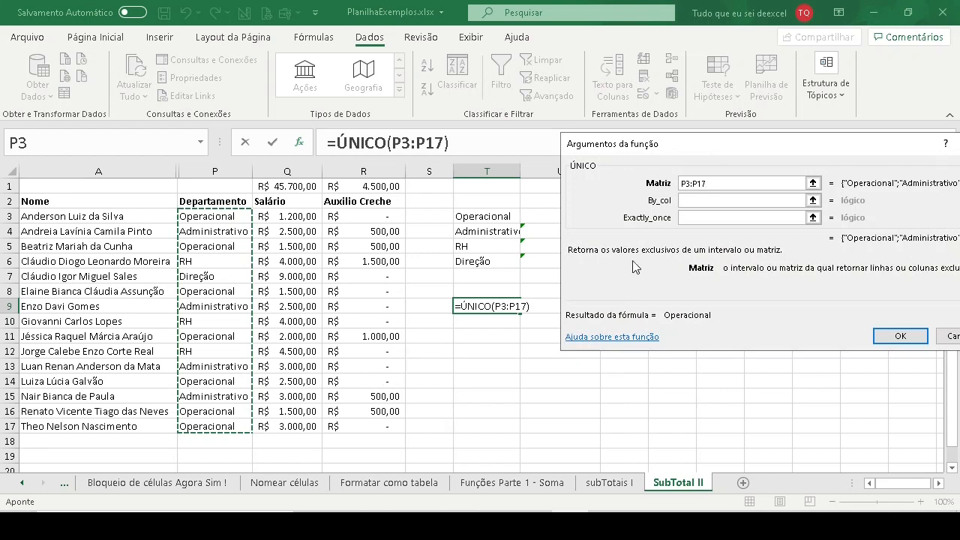
{"action": "left_click", "coordinate": [897, 337]}
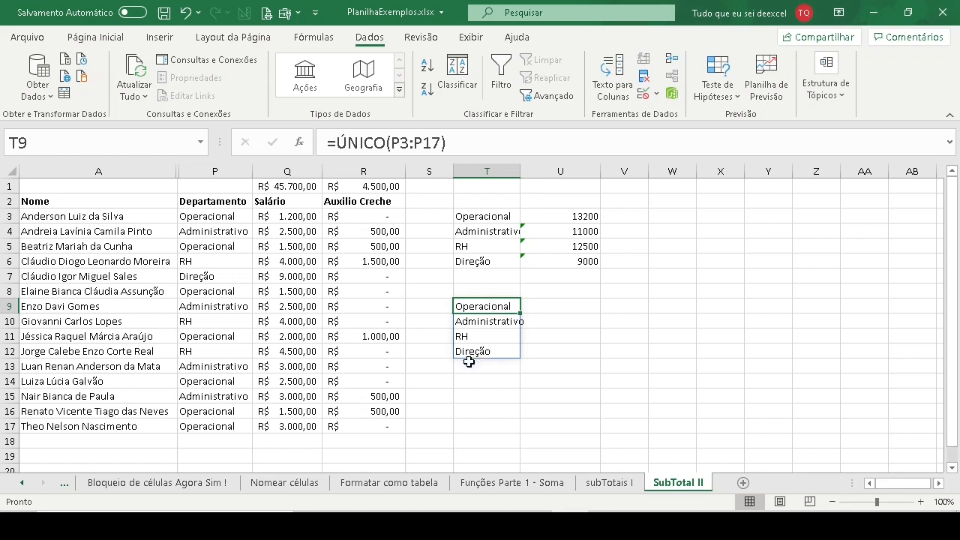
- Change the department in P16 to "Backoffice" and select the ÚNICO list T9:T13 to check it
{"action": "left_click", "coordinate": [204, 412]}
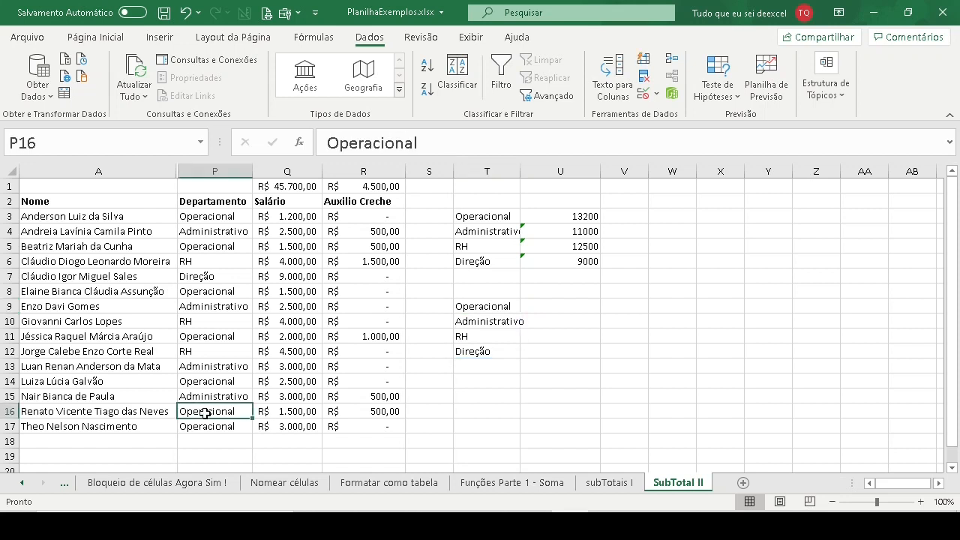
{"action": "type", "text": "Backoffice"}
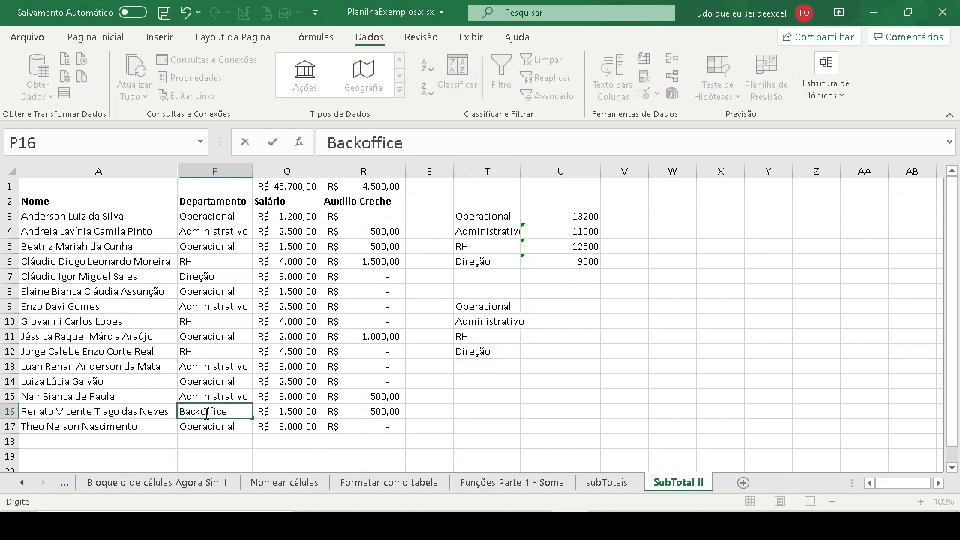
{"action": "key", "text": "Return"}
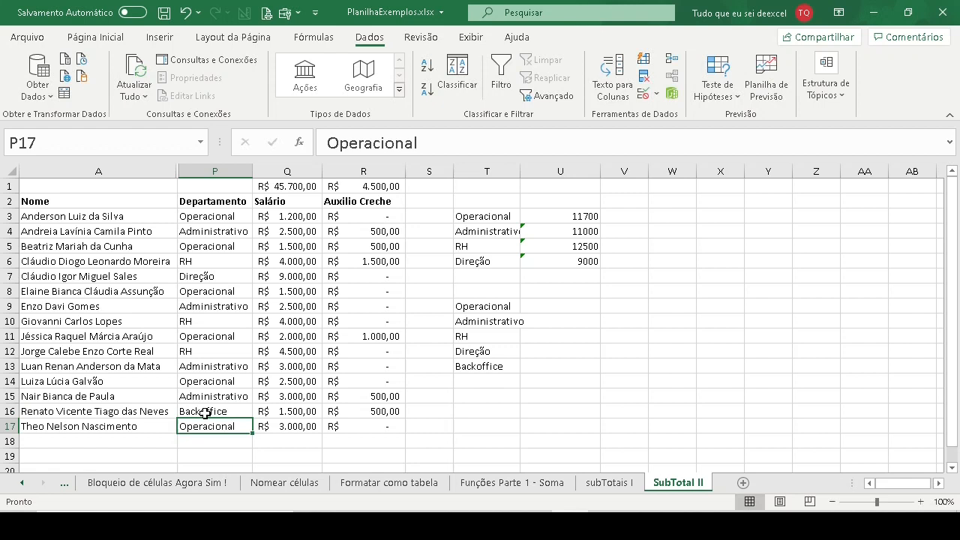
{"action": "left_click_drag", "start_coordinate": [473, 307], "coordinate": [475, 366]}
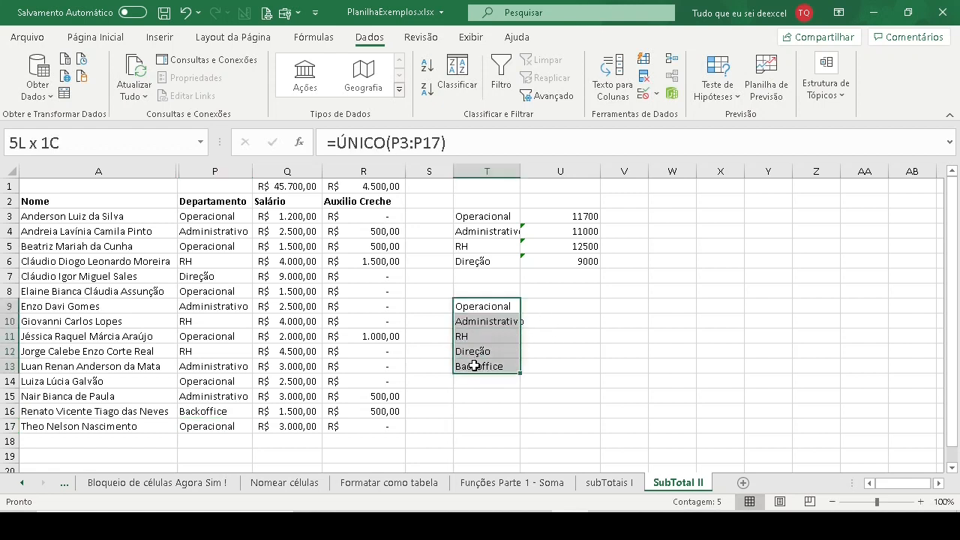
- Replace the department in P16 with a copy of "Operacional" from P17
{"action": "left_click", "coordinate": [550, 372]}
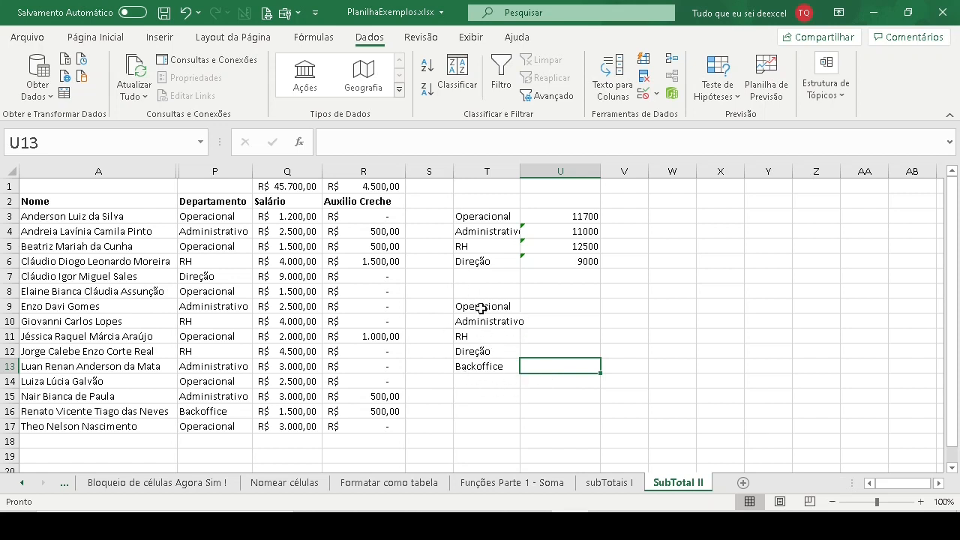
{"action": "left_click", "coordinate": [209, 427]}
{"action": "key", "text": "ctrl+c"}
{"action": "left_click", "coordinate": [247, 412]}
{"action": "key", "text": "ctrl+v"}
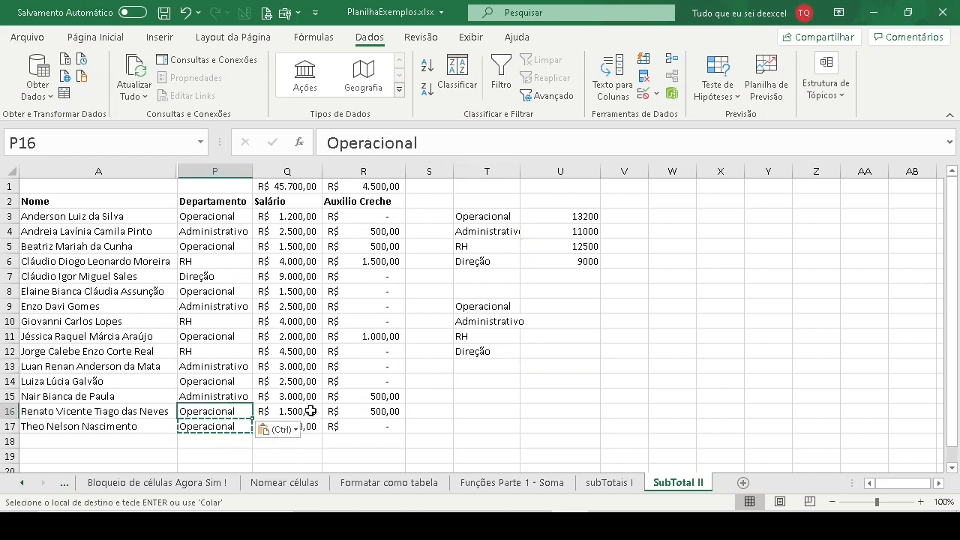
- Enter =SOMASE(P3:P17;T9;Q3:Q17) in U9, reusing the formula from U3, and fill it down to U12
{"action": "left_click", "coordinate": [566, 306]}
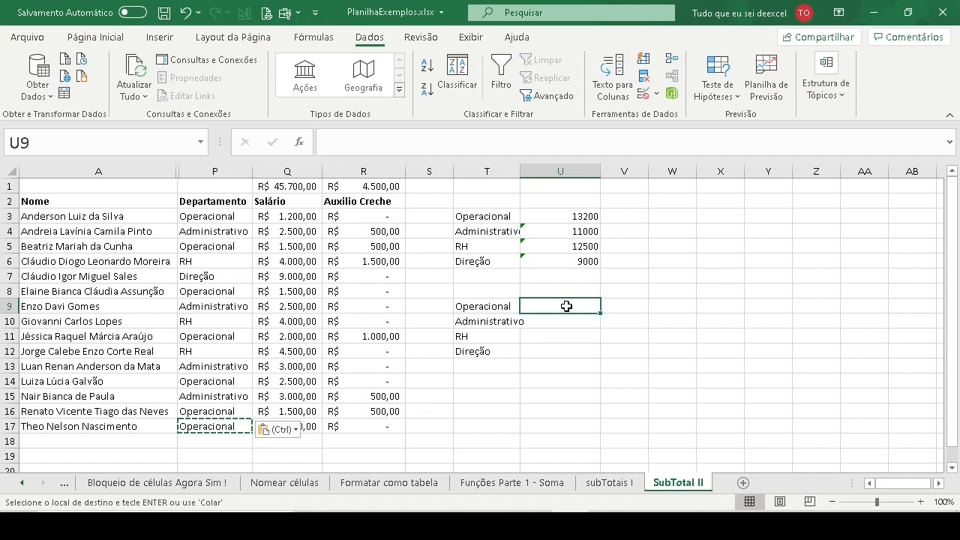
{"action": "left_click", "coordinate": [563, 216]}
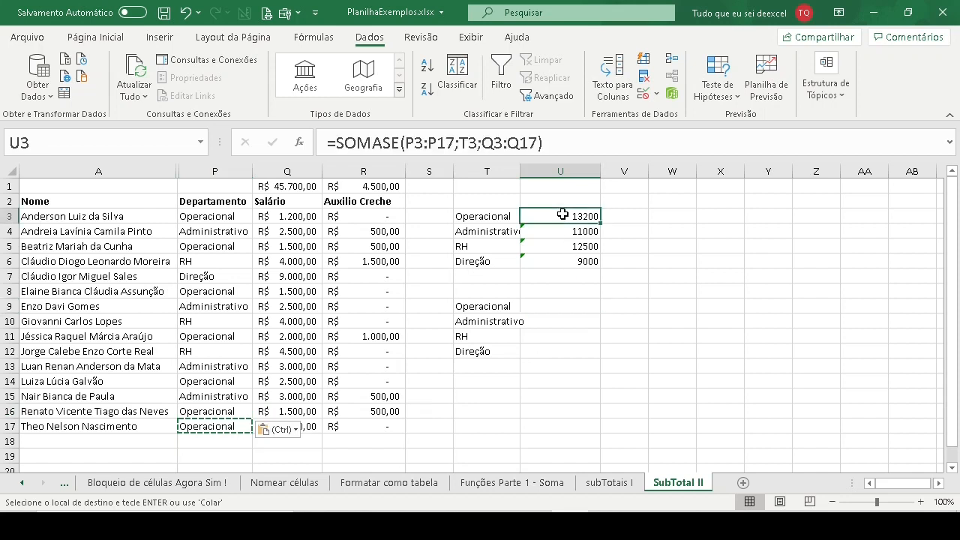
{"action": "left_click", "coordinate": [578, 137]}
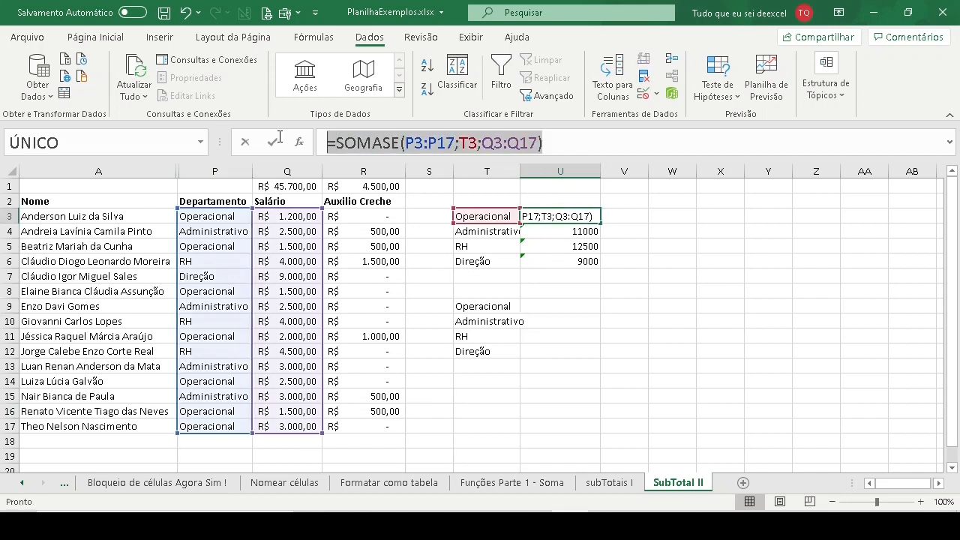
{"action": "left_click", "coordinate": [563, 304]}
{"action": "double_click", "coordinate": [563, 304]}
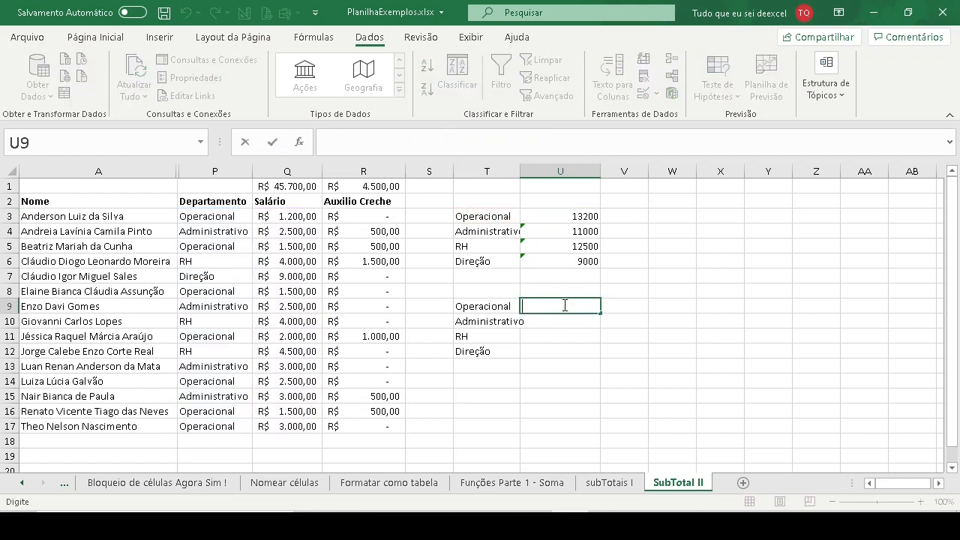
{"action": "key", "text": "ctrl+v"}
{"action": "left_click_drag", "start_coordinate": [452, 223], "coordinate": [482, 307]}
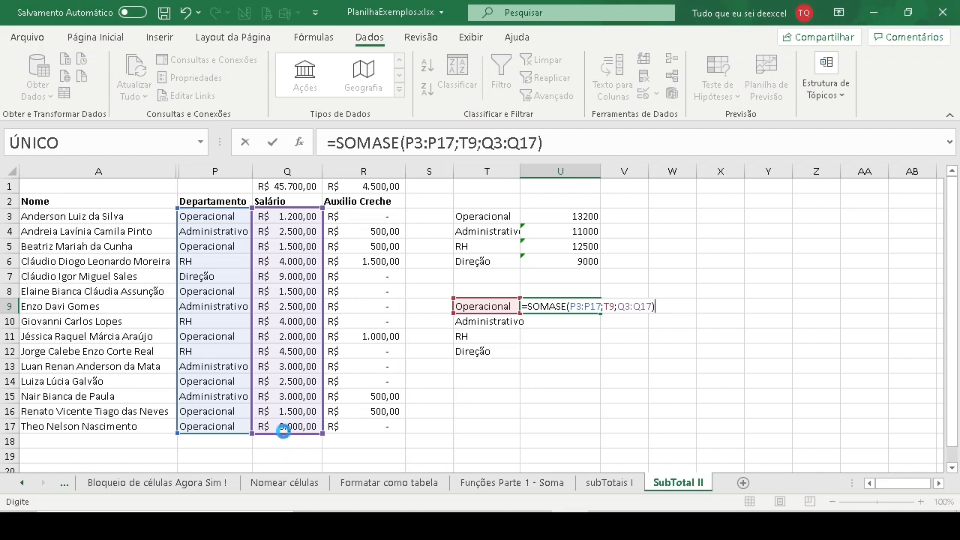
{"action": "key", "text": "Return"}
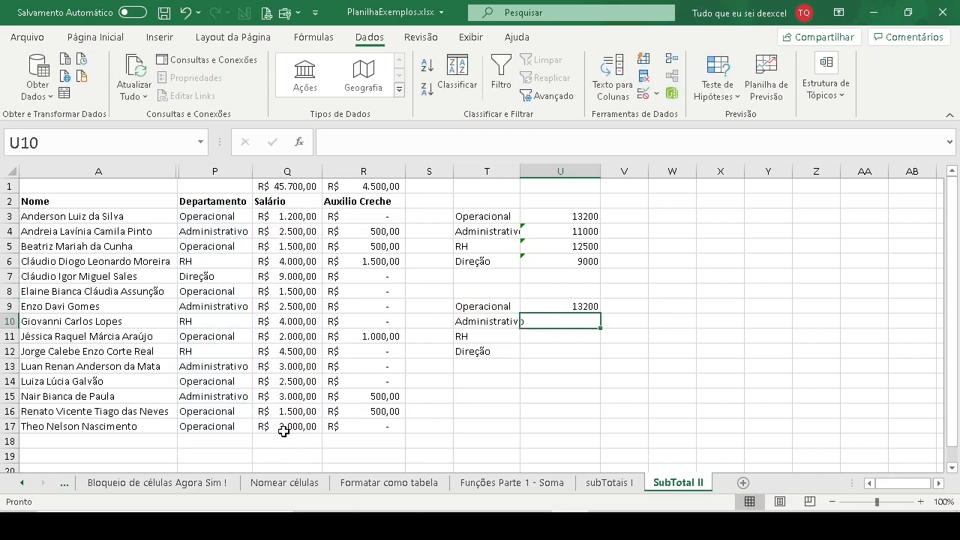
{"action": "left_click", "coordinate": [574, 307]}
{"action": "left_click_drag", "start_coordinate": [601, 315], "coordinate": [595, 364]}
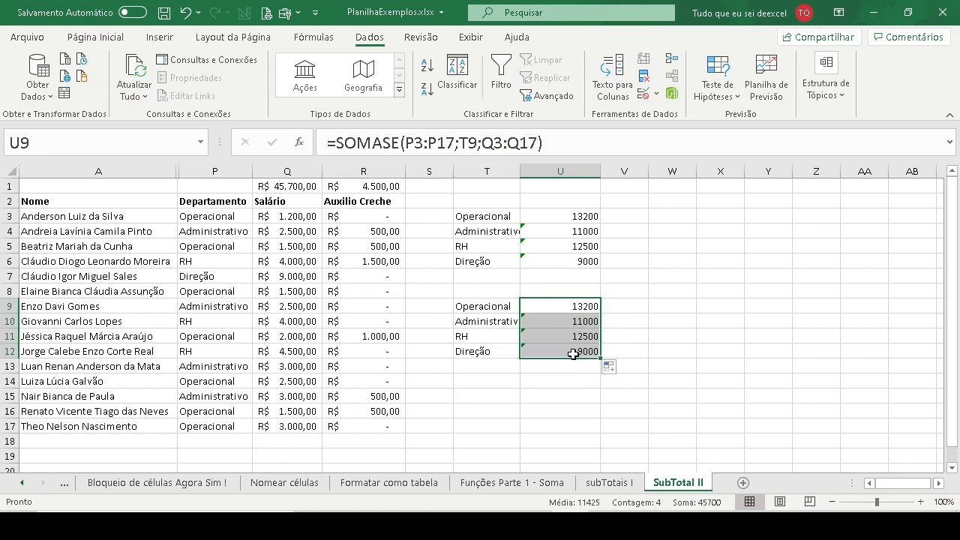
- Compare the department and salary ranges referenced by the SOMASE formulas in U9 and U10
{"action": "left_click", "coordinate": [566, 320]}
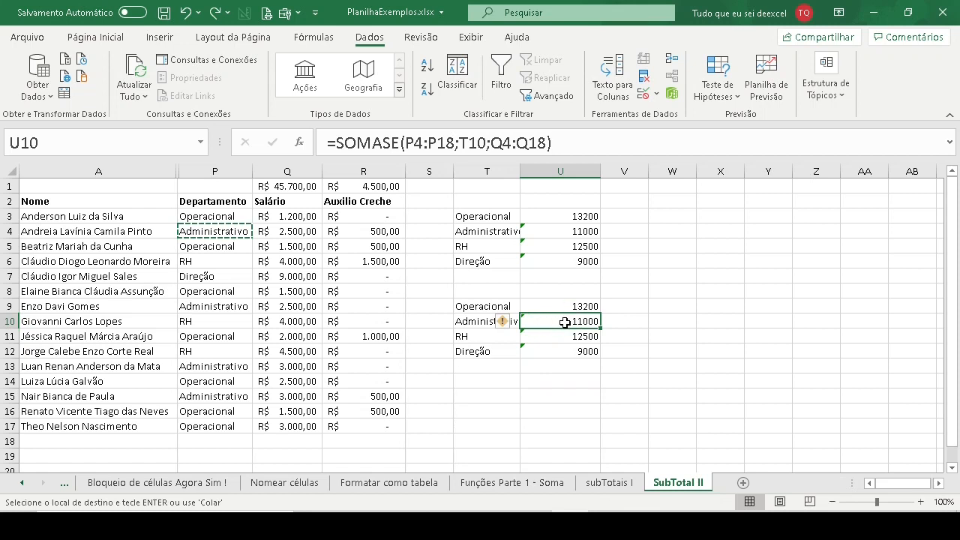
{"action": "left_click", "coordinate": [567, 306]}
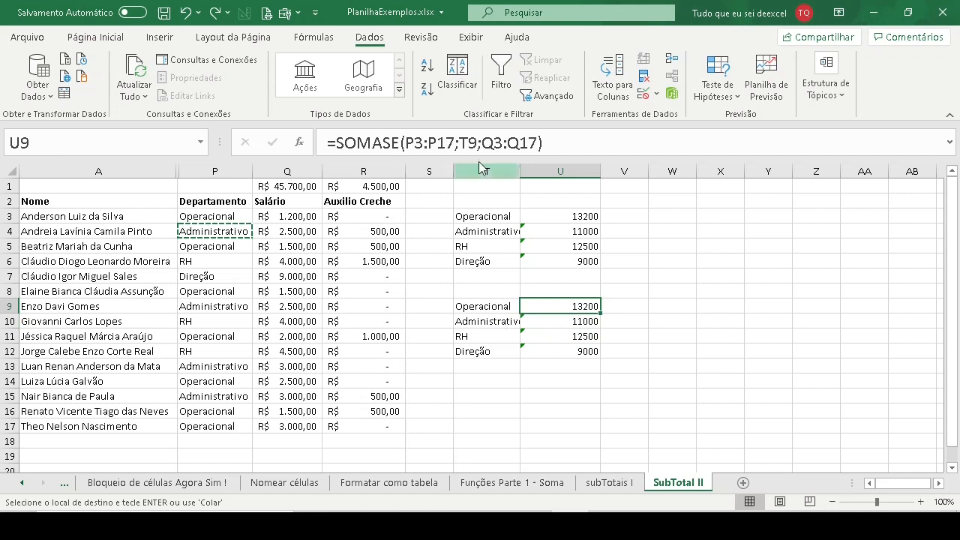
{"action": "left_click", "coordinate": [456, 143]}
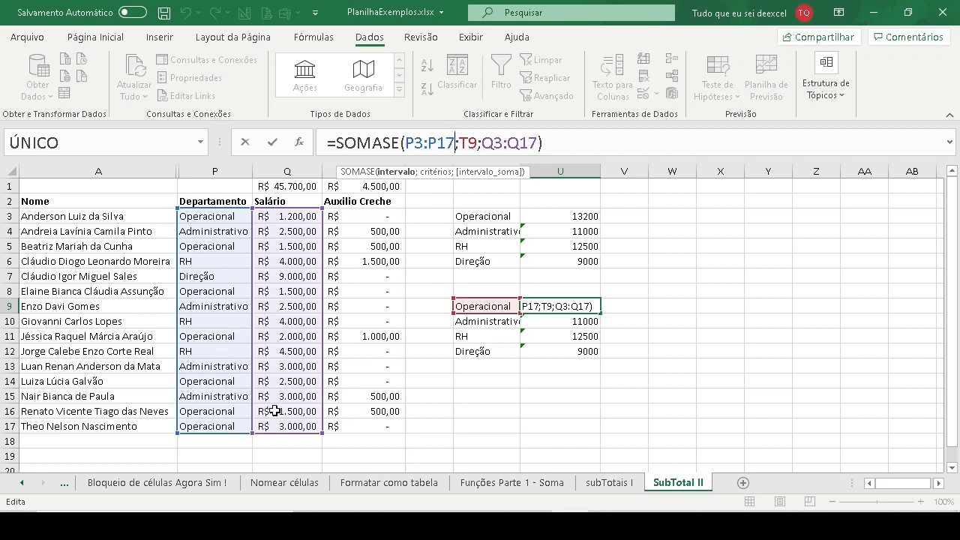
{"action": "key", "text": "Escape"}
{"action": "left_click", "coordinate": [564, 321]}
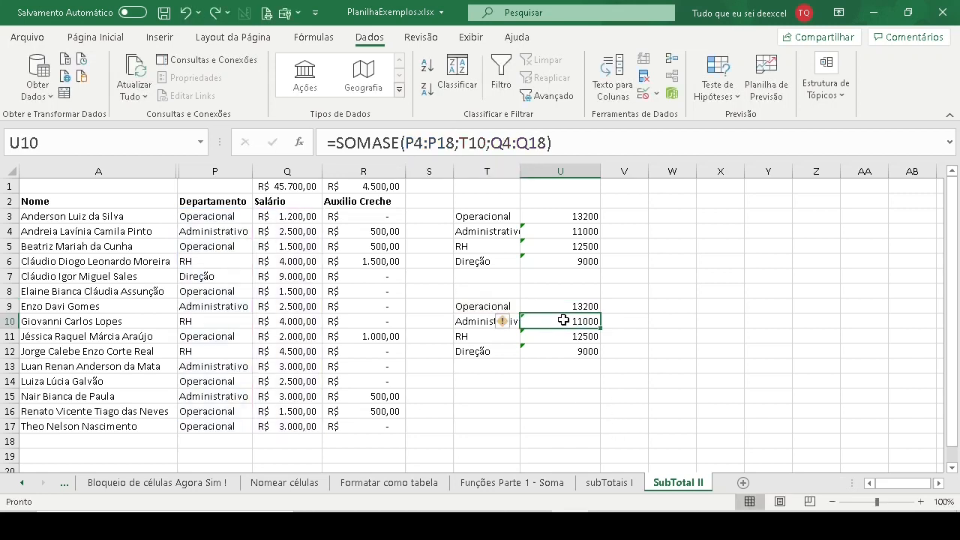
{"action": "left_click", "coordinate": [566, 305]}
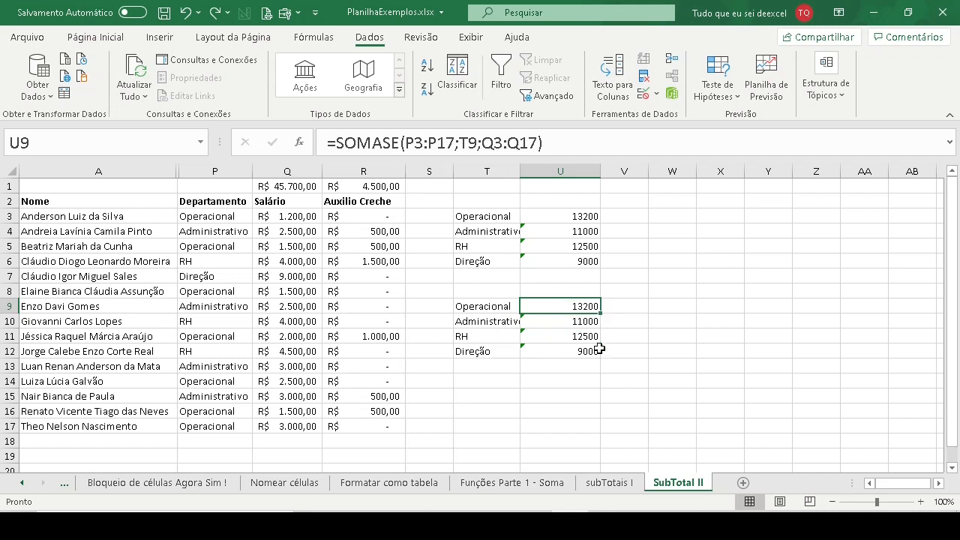
{"action": "left_click", "coordinate": [552, 322]}
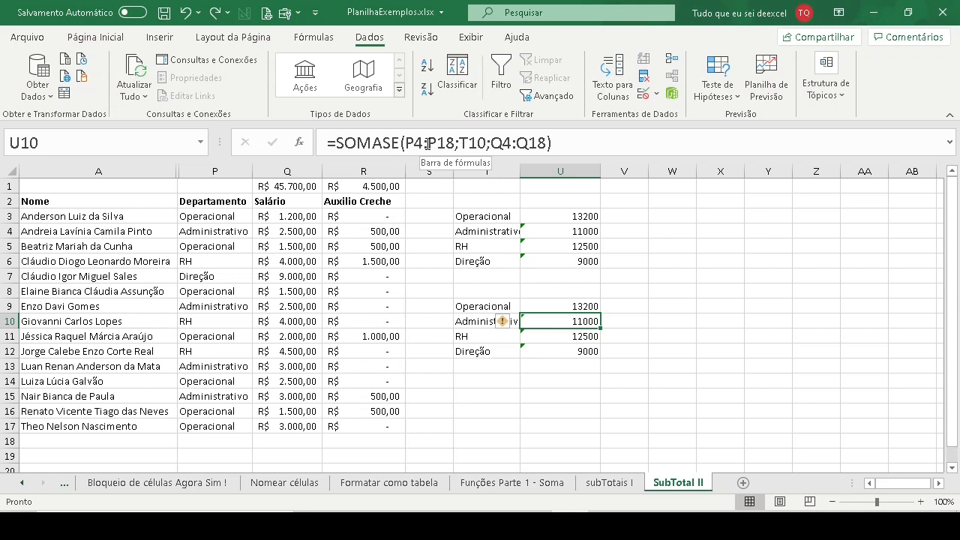
{"action": "left_click", "coordinate": [427, 144]}
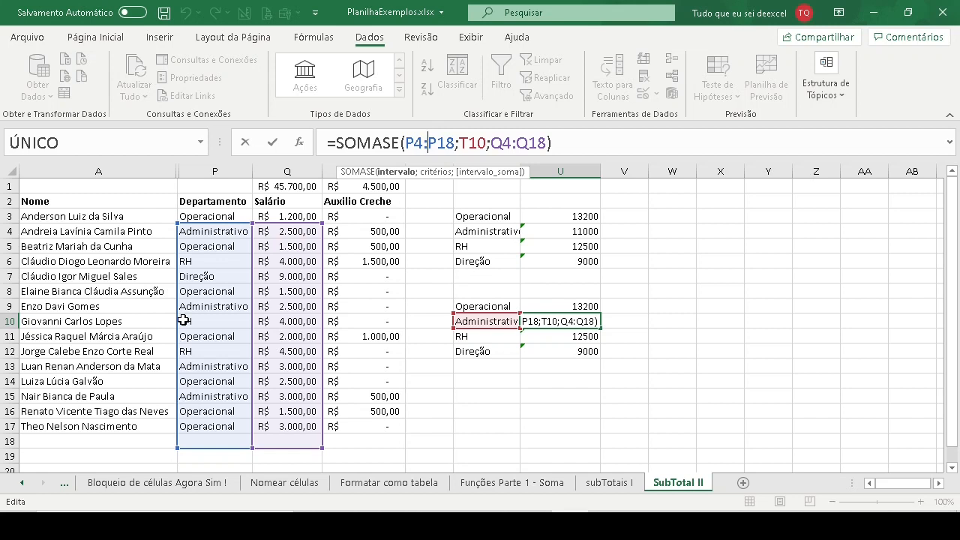
{"action": "key", "text": "Escape"}
- Examine which rows the SOMASE formulas in U11 and U12 reference in the department and salary columns
{"action": "left_click", "coordinate": [566, 333]}
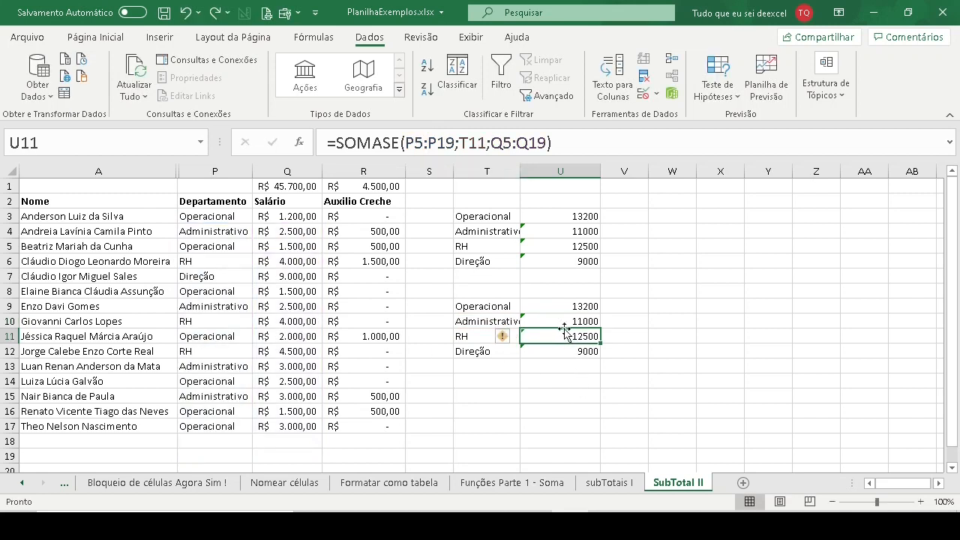
{"action": "left_click", "coordinate": [431, 144]}
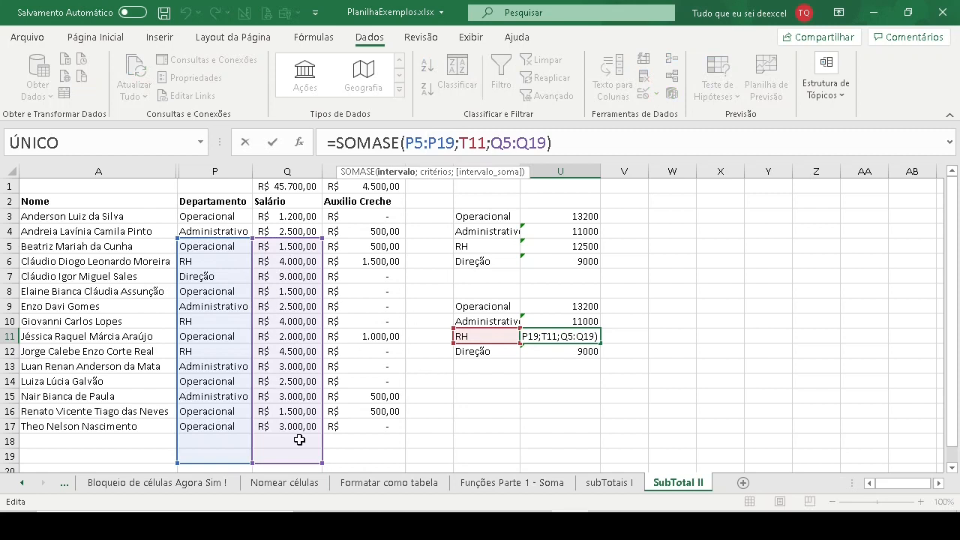
{"action": "key", "text": "Escape"}
{"action": "left_click", "coordinate": [564, 350]}
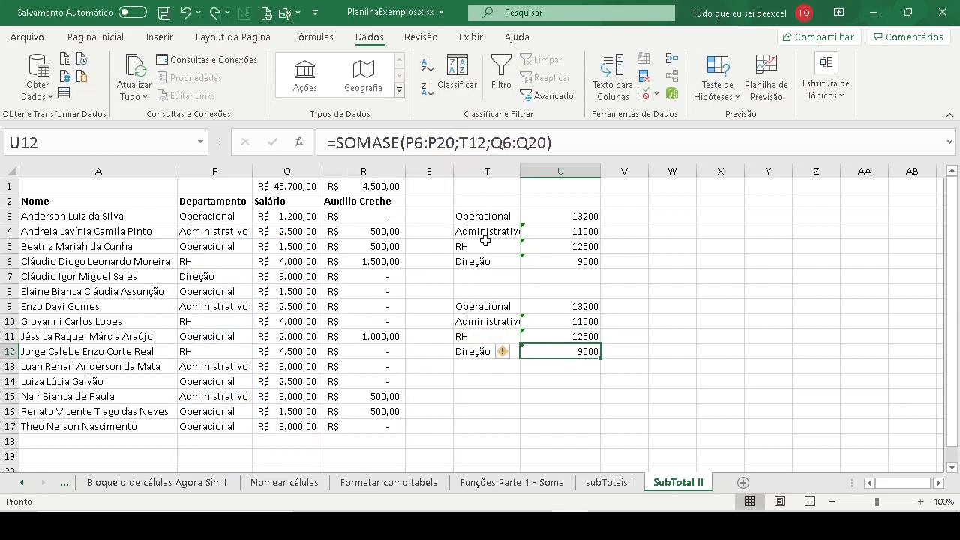
{"action": "left_click", "coordinate": [434, 144]}
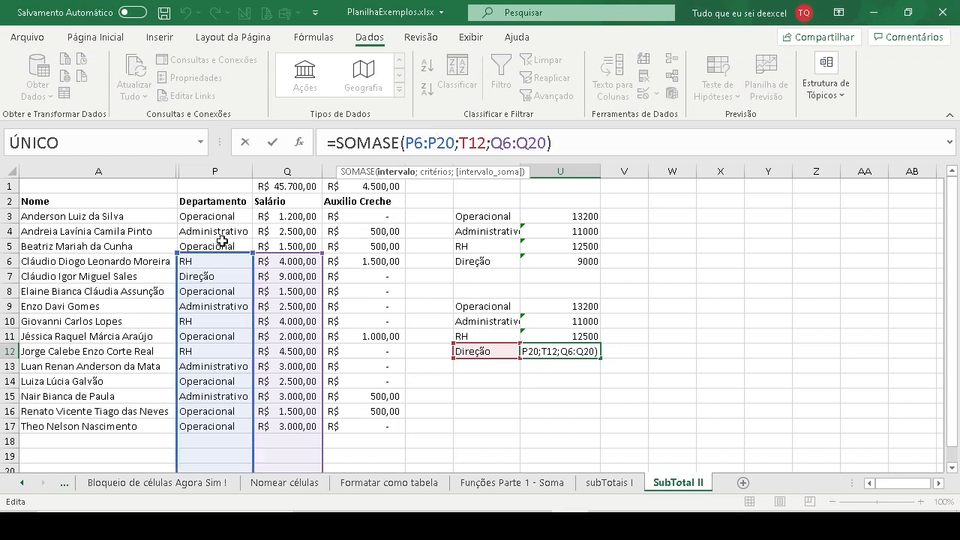
{"action": "key", "text": "ctrl+Return"}
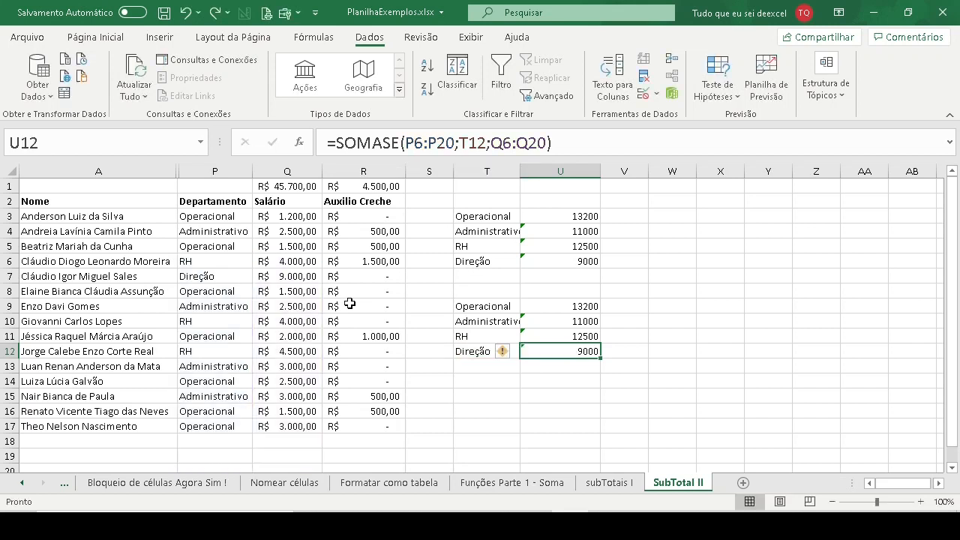
{"action": "left_click", "coordinate": [584, 335]}
{"action": "left_click", "coordinate": [439, 137]}
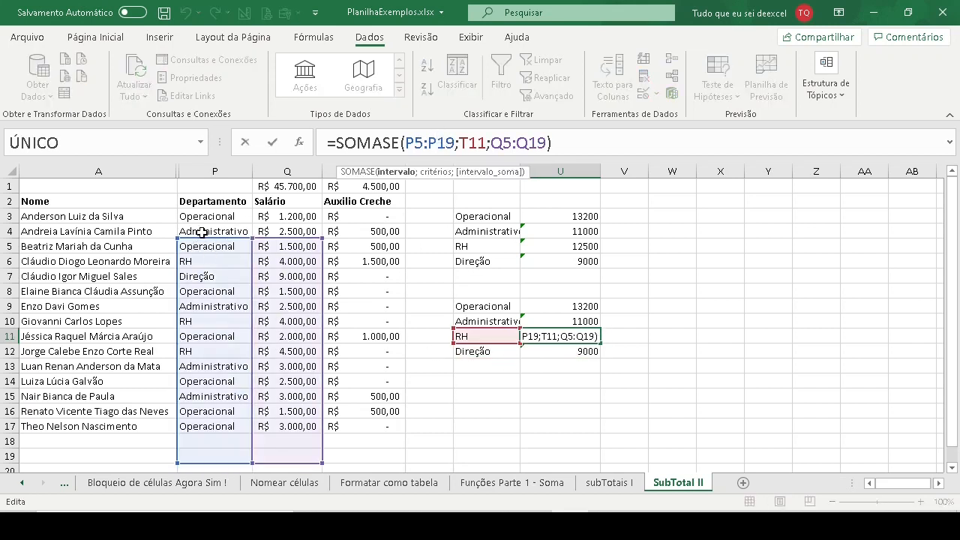
{"action": "key", "text": "Escape"}
- Change the department in P4 to "RH" and check the ranges of the SOMASE formulas in U12 and U9
{"action": "left_click", "coordinate": [206, 232]}
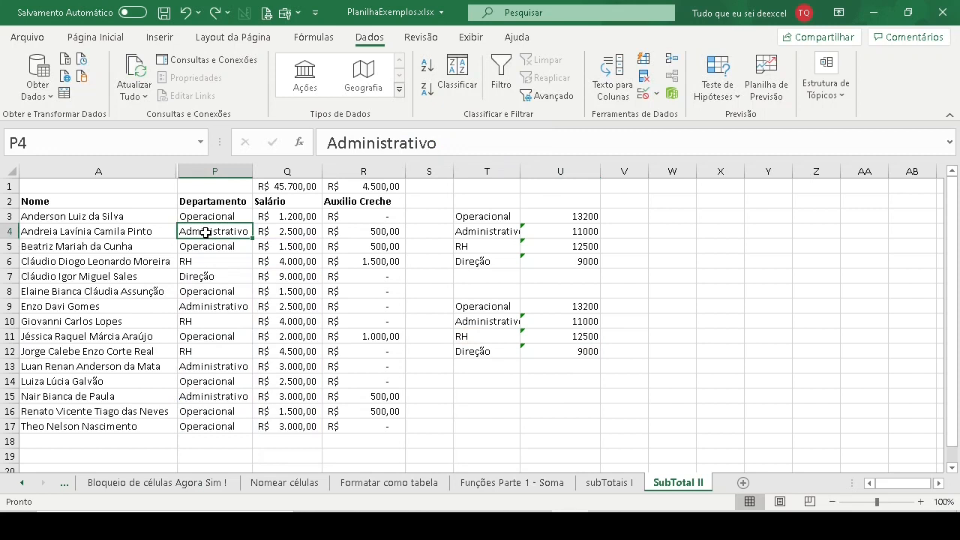
{"action": "type", "text": "RH"}
{"action": "key", "text": "Return"}
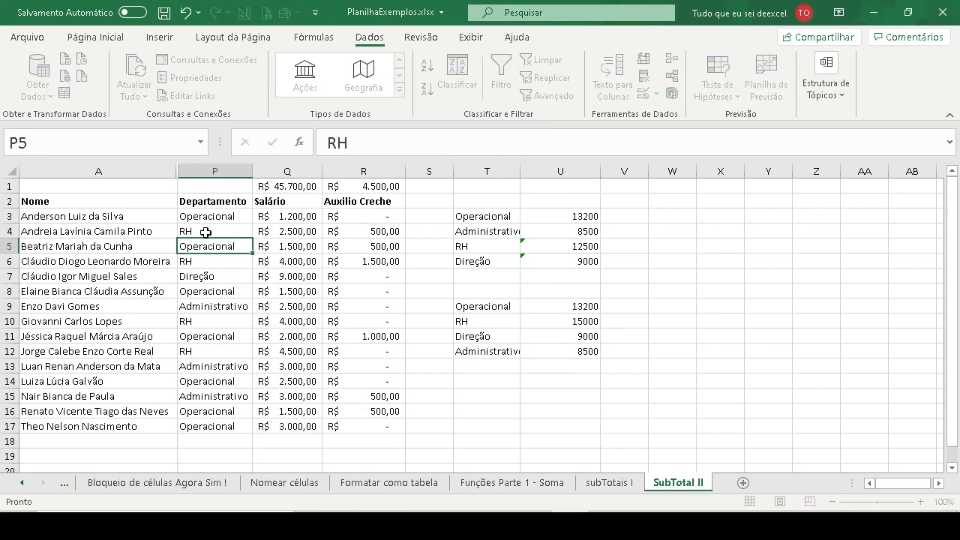
{"action": "left_click", "coordinate": [555, 349]}
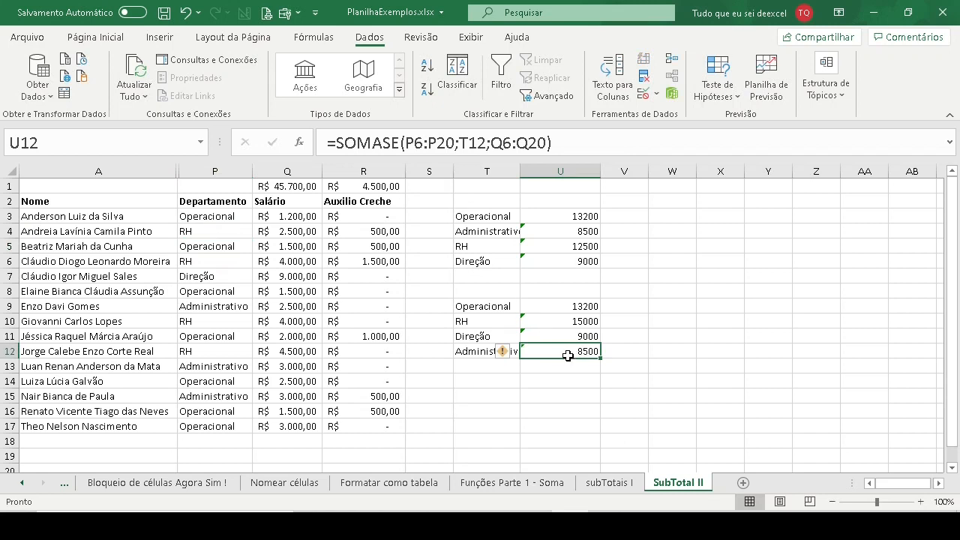
{"action": "left_click", "coordinate": [441, 145]}
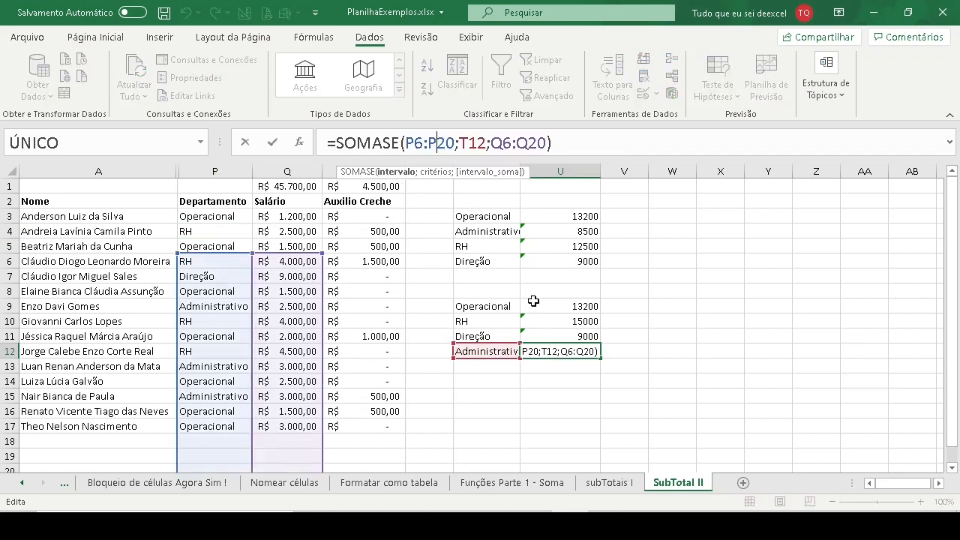
{"action": "key", "text": "Escape"}
{"action": "left_click", "coordinate": [563, 306]}
{"action": "left_click", "coordinate": [446, 146]}
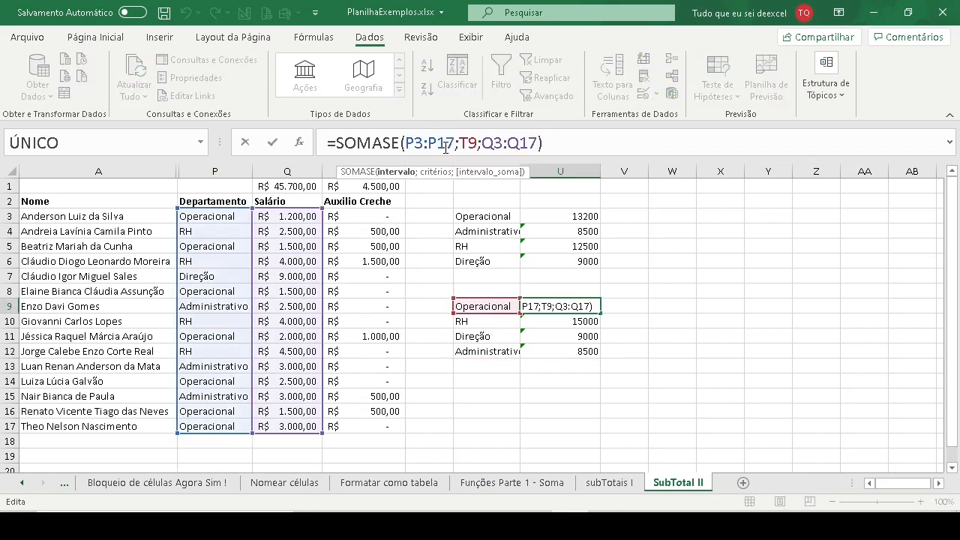
{"action": "key", "text": "Escape"}
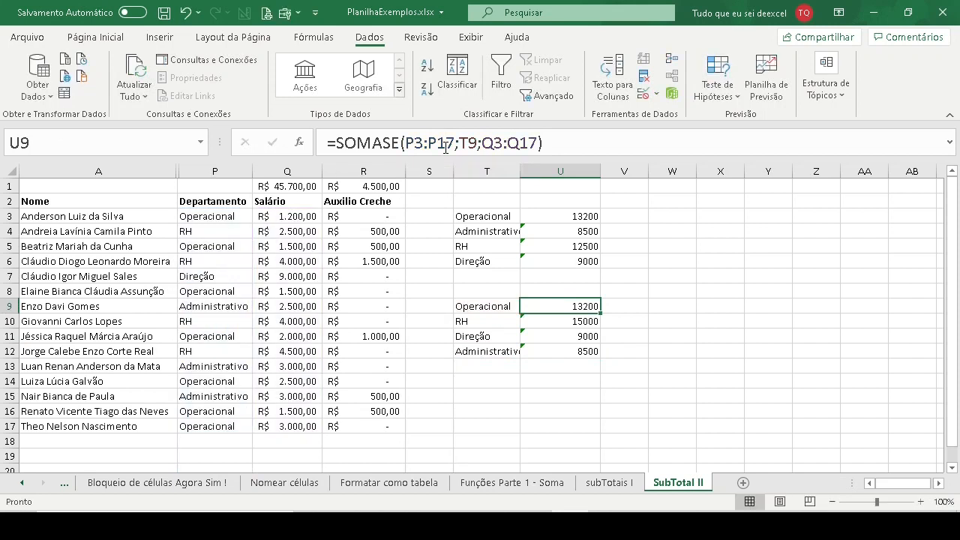
- Change the department in P5 to "Administrativo"
{"action": "left_click", "coordinate": [202, 216]}
{"action": "left_click", "coordinate": [201, 246]}
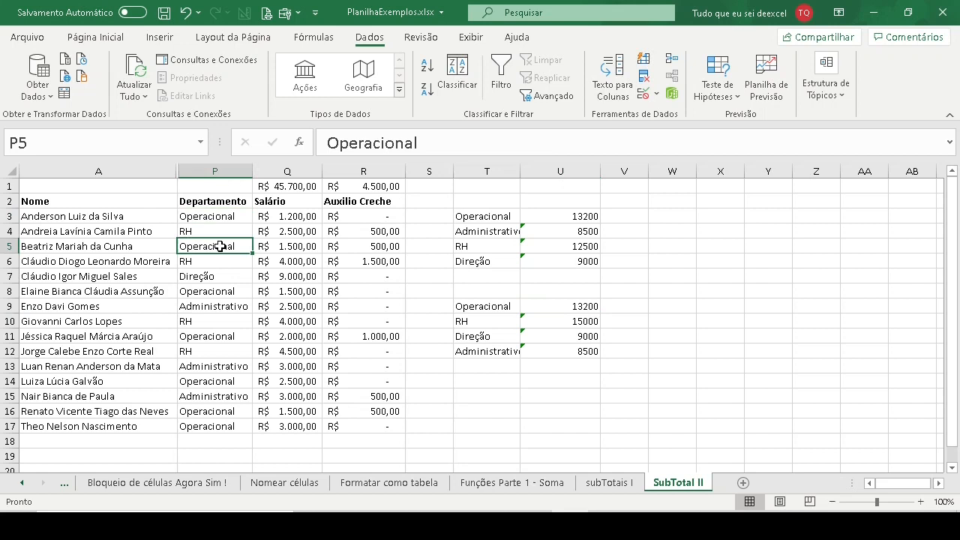
{"action": "type", "text": "Administrativo"}
{"action": "key", "text": "Return"}
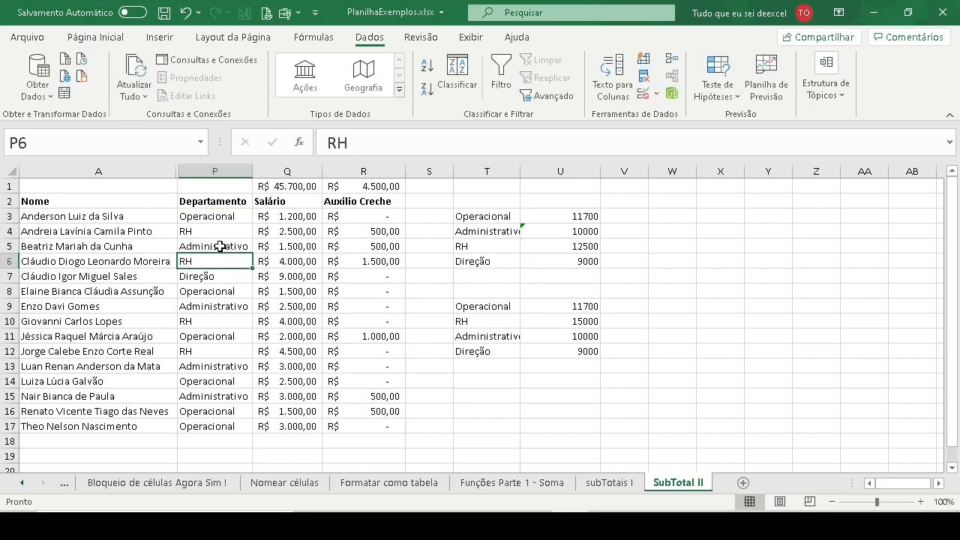
- Inspect the referenced ranges of each SOMASE formula from U9 through U12 against the updated departments
{"action": "left_click", "coordinate": [563, 308]}
{"action": "left_click", "coordinate": [420, 141]}
{"action": "key", "text": "Escape"}
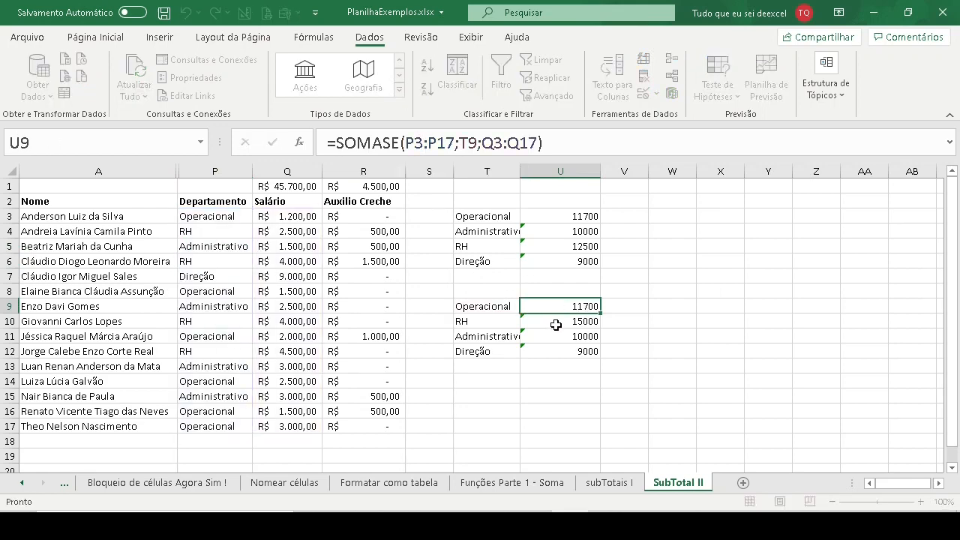
{"action": "left_click", "coordinate": [556, 323]}
{"action": "left_click", "coordinate": [417, 143]}
{"action": "key", "text": "Escape"}
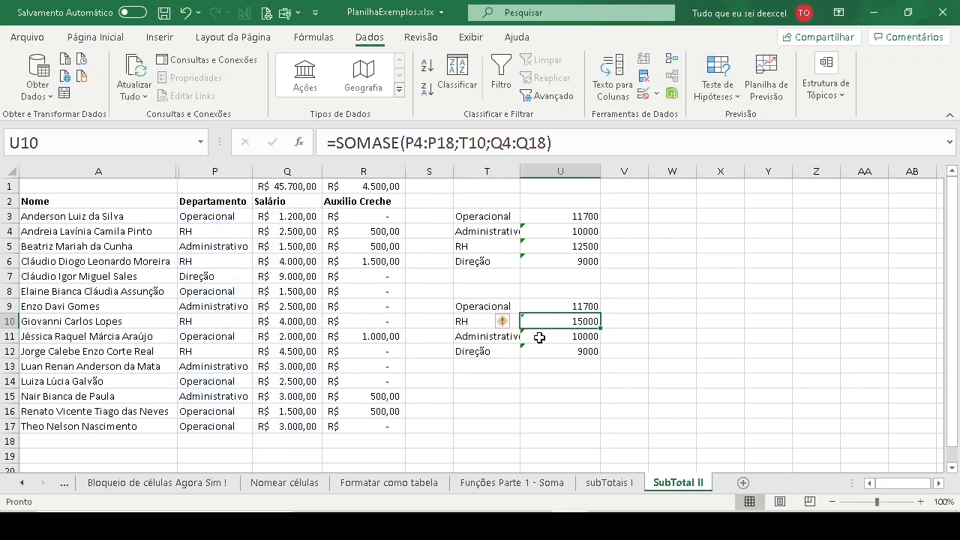
{"action": "left_click", "coordinate": [540, 337]}
{"action": "left_click", "coordinate": [421, 141]}
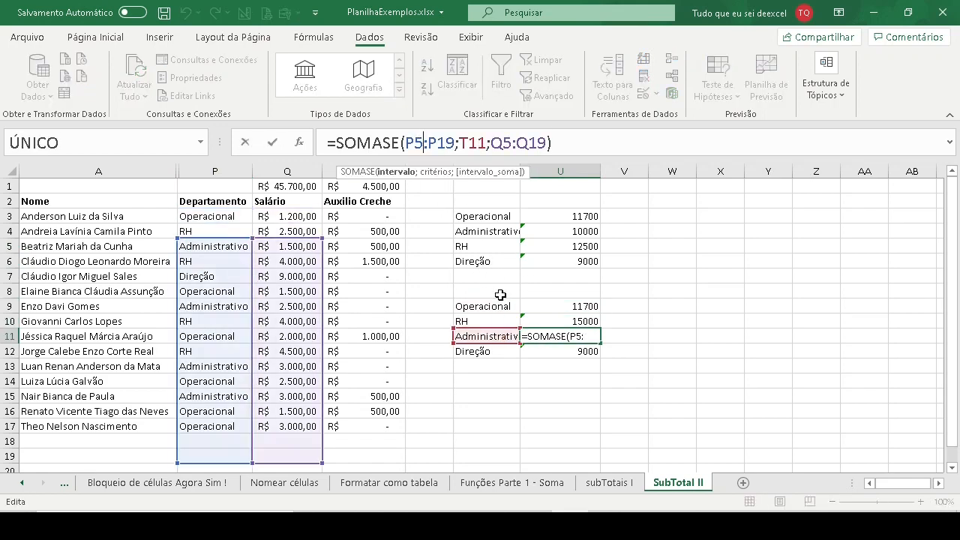
{"action": "key", "text": "Escape"}
{"action": "left_click", "coordinate": [558, 351]}
{"action": "left_click", "coordinate": [461, 146]}
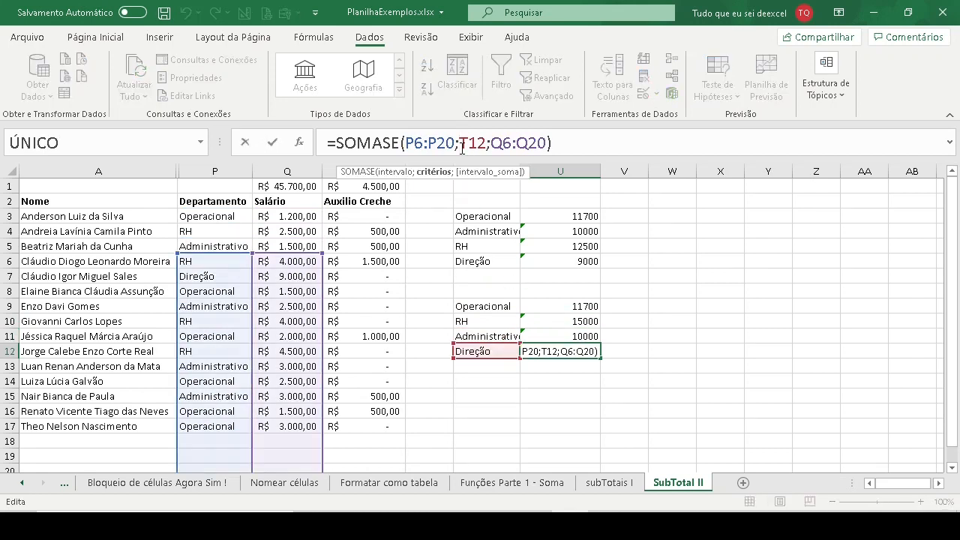
{"action": "key", "text": "Escape"}
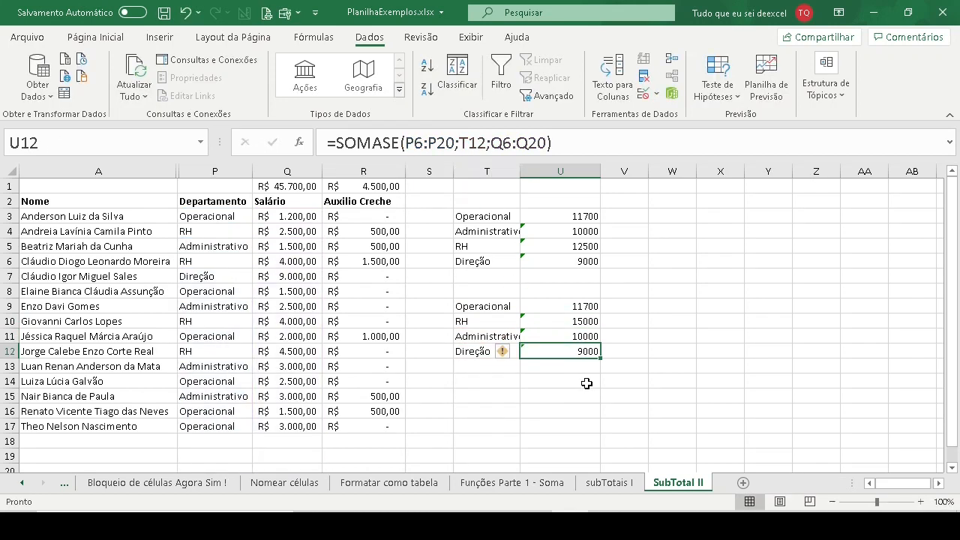
- Compare the department and salary ranges referenced by the SOMASE formulas in U9 and U10
{"action": "left_click", "coordinate": [553, 307]}
{"action": "left_click", "coordinate": [555, 322]}
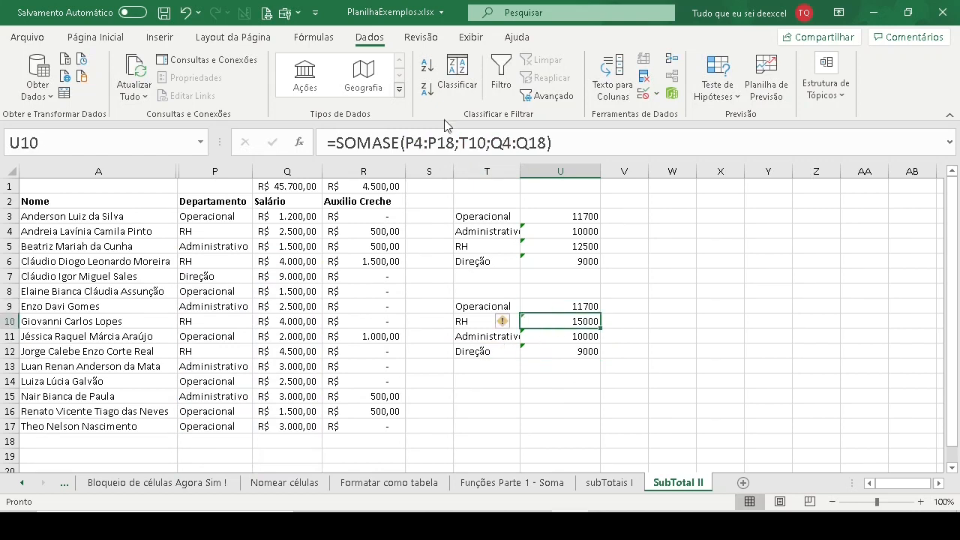
{"action": "left_click", "coordinate": [447, 143]}
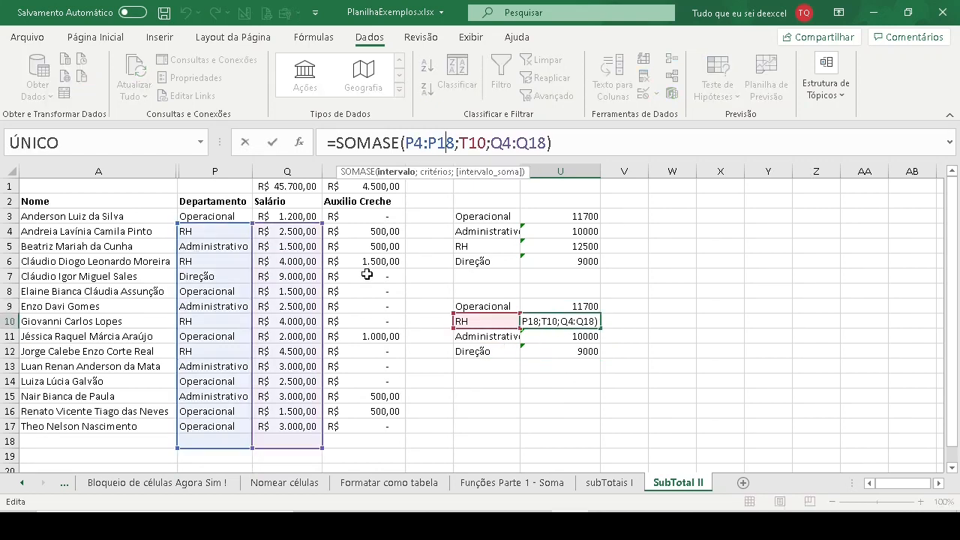
{"action": "key", "text": "ctrl+Return"}
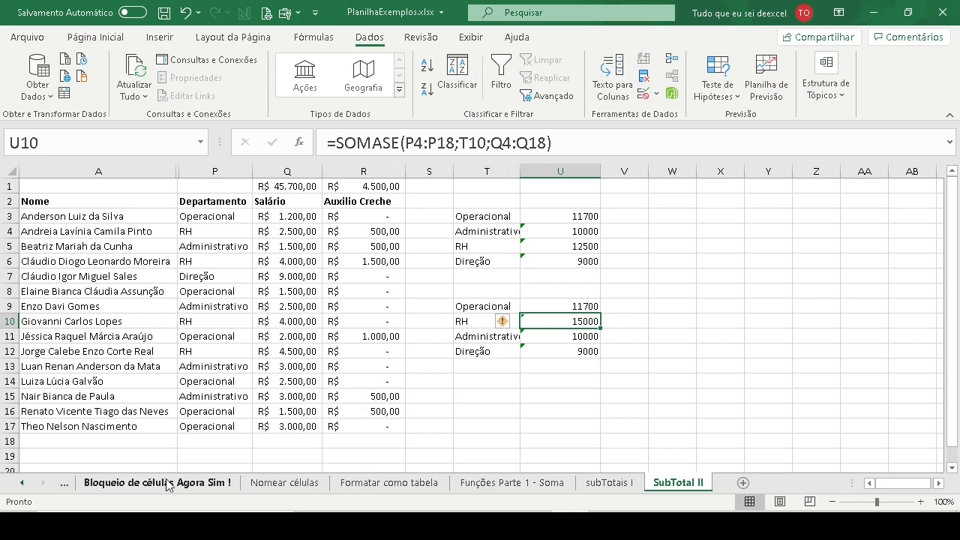
{"action": "left_click", "coordinate": [566, 306]}
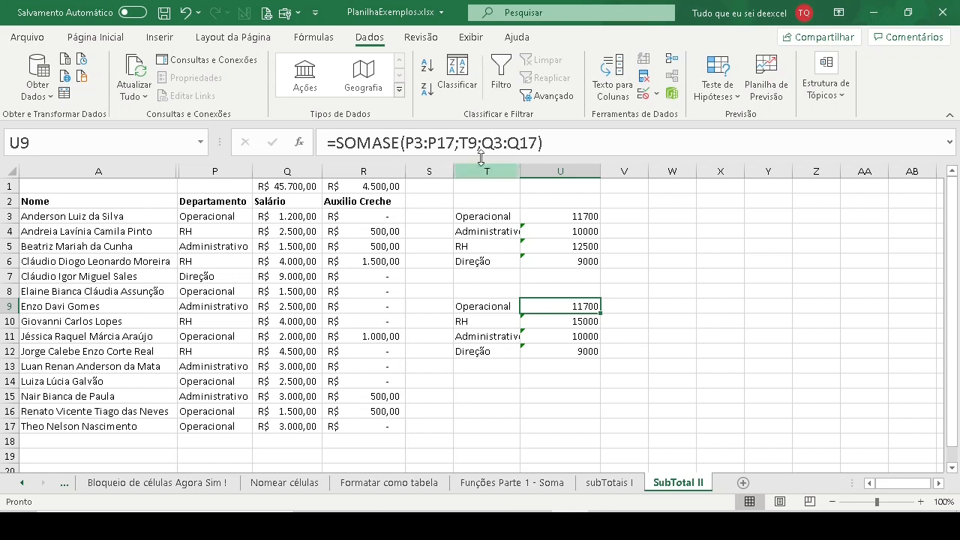
{"action": "left_click", "coordinate": [447, 143]}
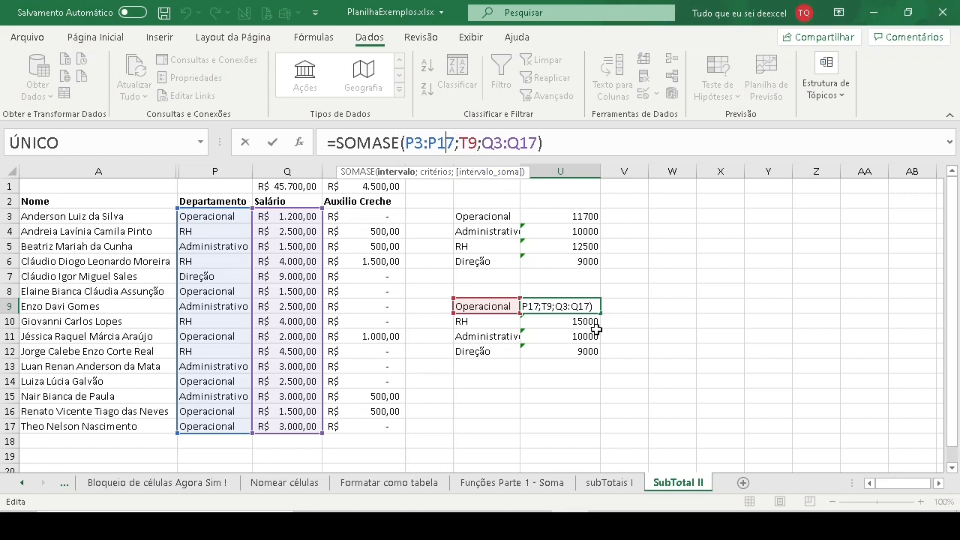
{"action": "key", "text": "Escape"}
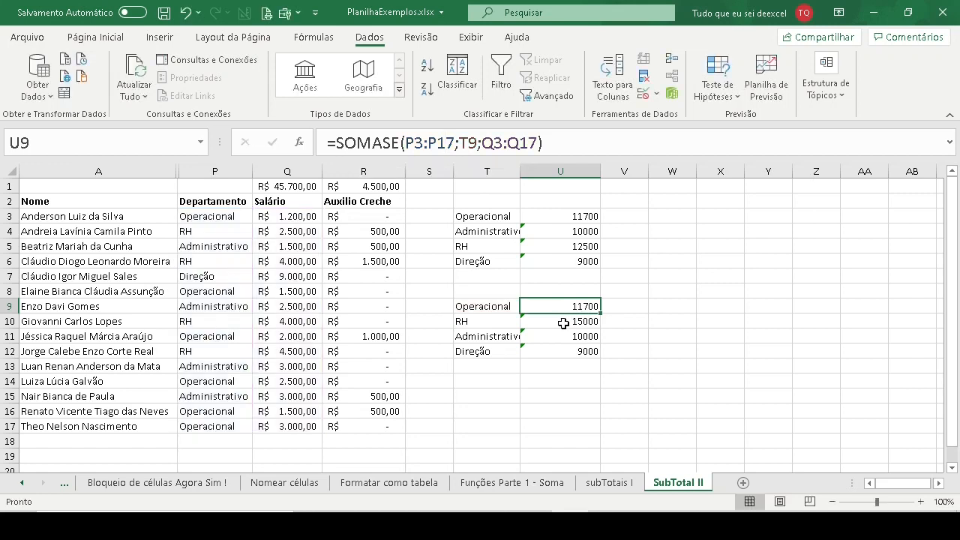
{"action": "left_click", "coordinate": [564, 321]}
{"action": "left_click_drag", "start_coordinate": [563, 306], "coordinate": [564, 321]}
{"action": "left_click", "coordinate": [568, 304]}
{"action": "left_click", "coordinate": [561, 322]}
{"action": "double_click", "coordinate": [561, 321]}
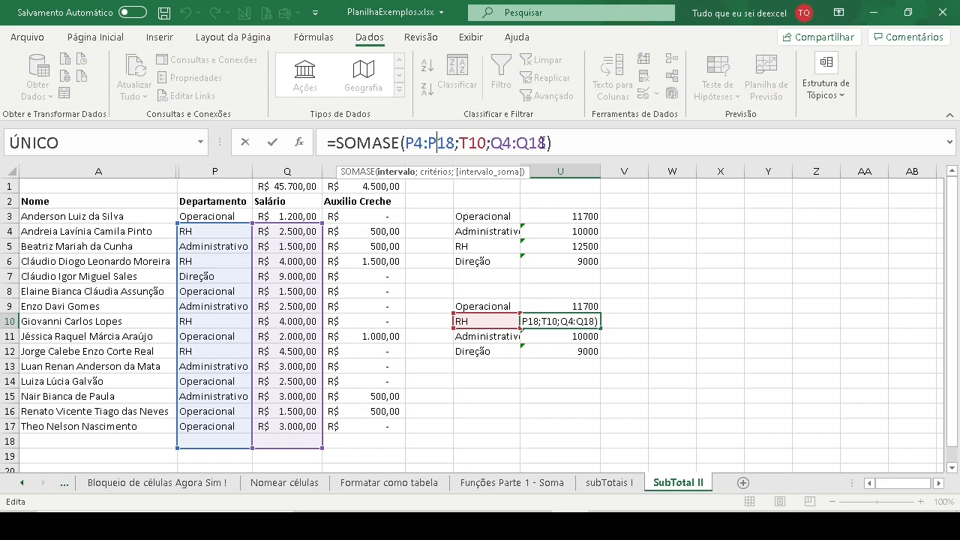
- Lock the starting row of the department range as P$3 in U9's SOMASE formula and fill it down to U12
{"action": "left_click", "coordinate": [564, 306]}
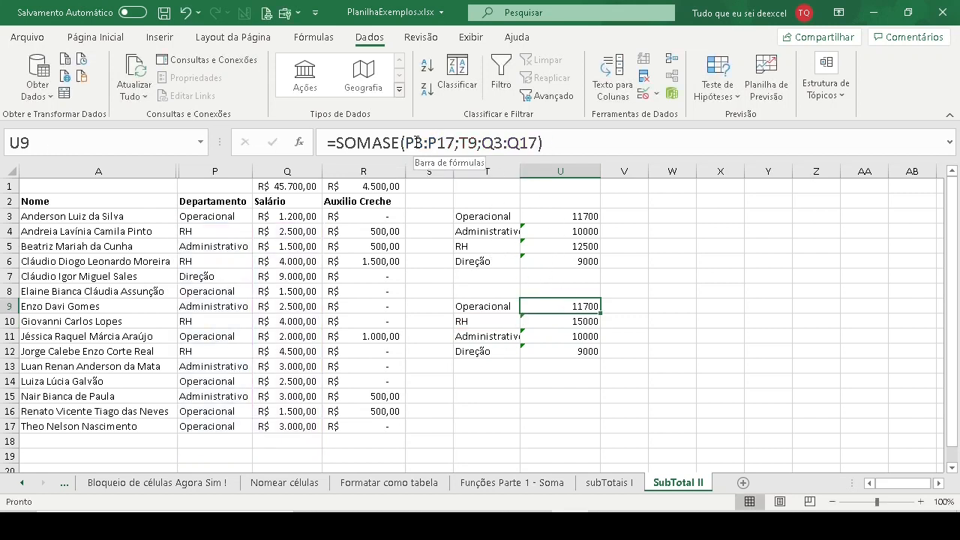
{"action": "left_click", "coordinate": [482, 143]}
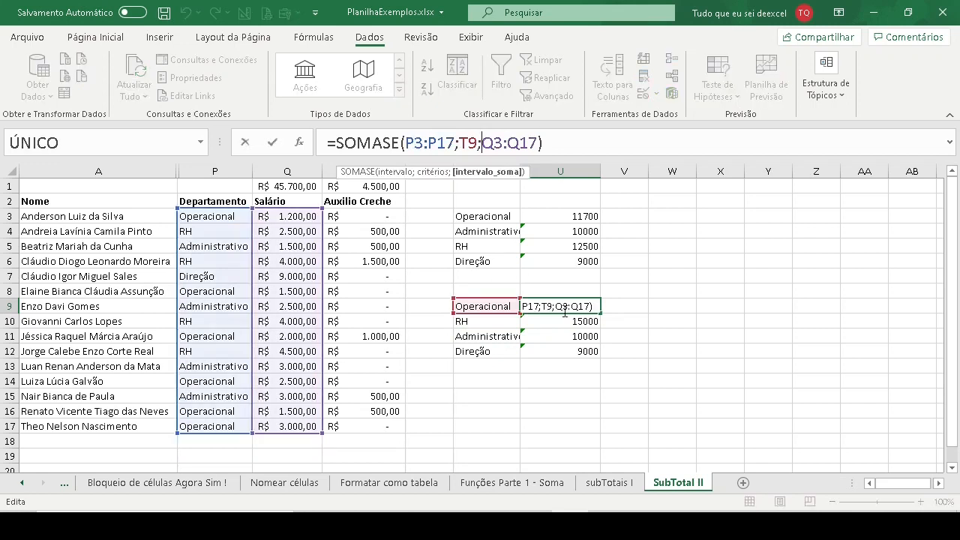
{"action": "left_click", "coordinate": [415, 143]}
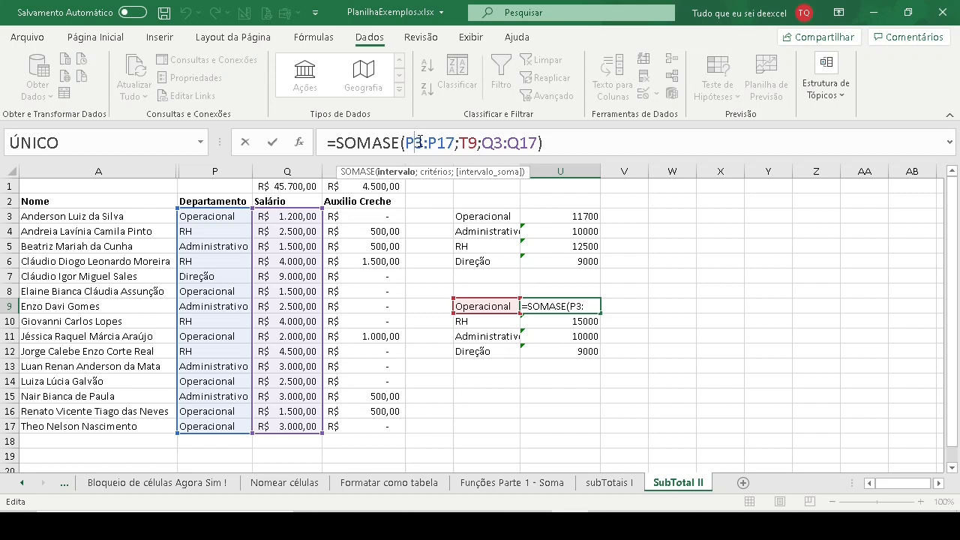
{"action": "type", "text": "$"}
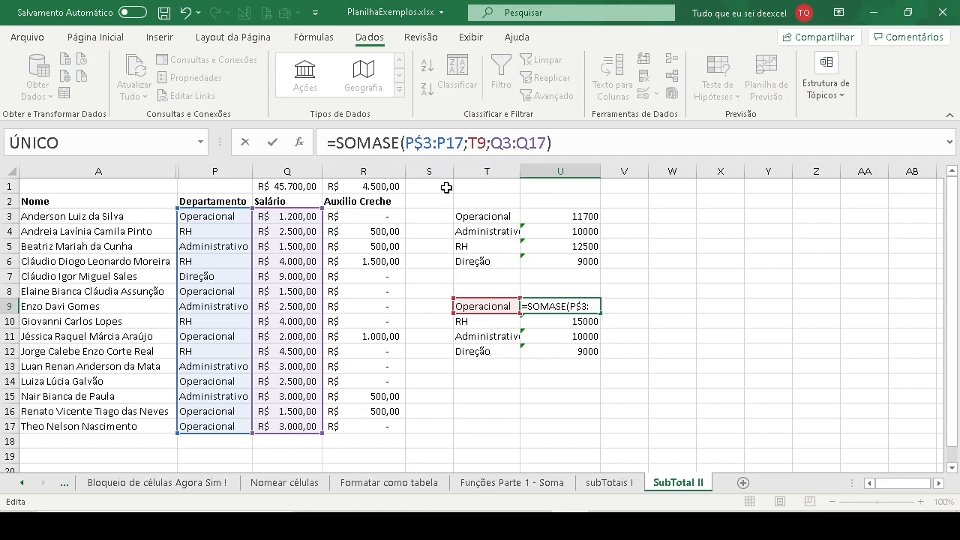
{"action": "key", "text": "Return"}
{"action": "left_click", "coordinate": [590, 306]}
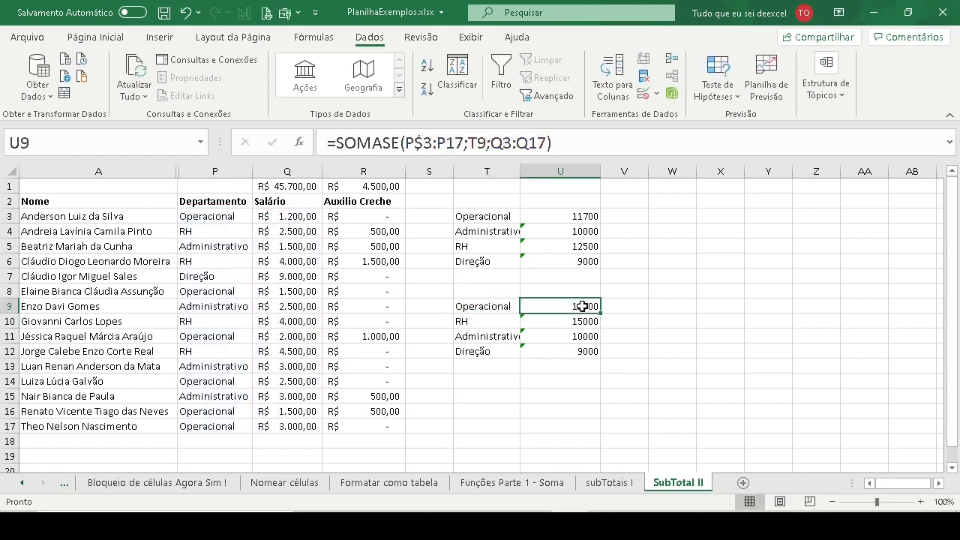
{"action": "left_click_drag", "start_coordinate": [600, 312], "coordinate": [594, 349]}
- Check the starting rows of the department and salary ranges in U10's filled formula against U9
{"action": "left_click", "coordinate": [576, 306]}
{"action": "left_click", "coordinate": [573, 322]}
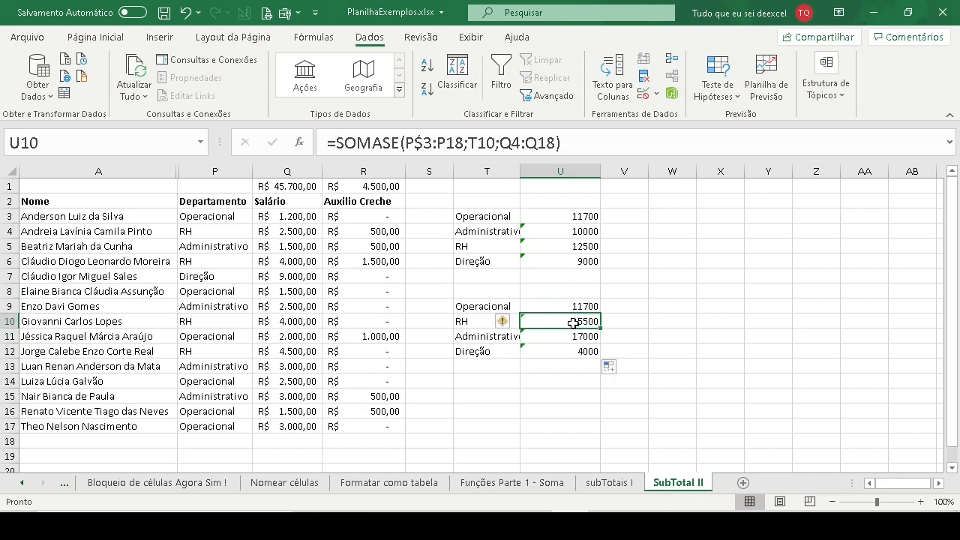
{"action": "left_click", "coordinate": [437, 142]}
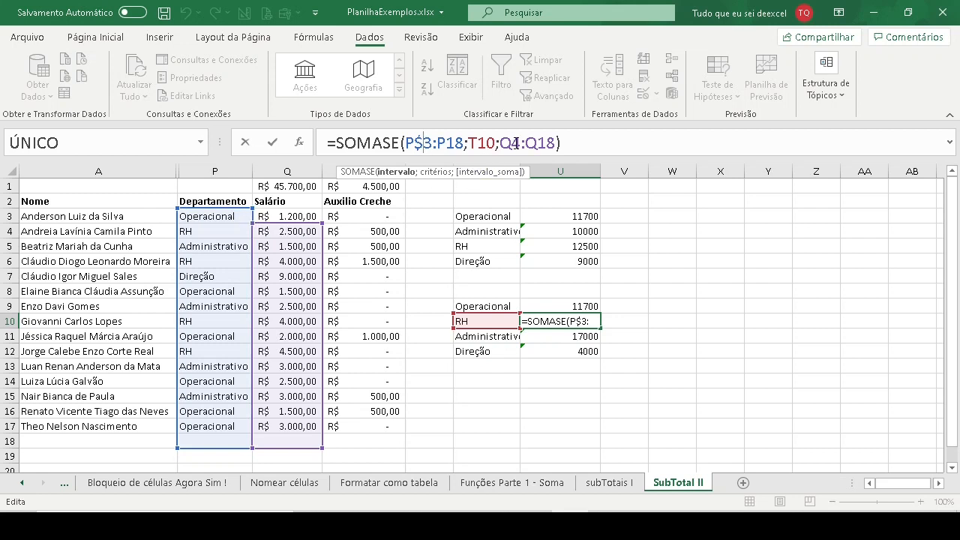
{"action": "key", "text": "ctrl+Return"}
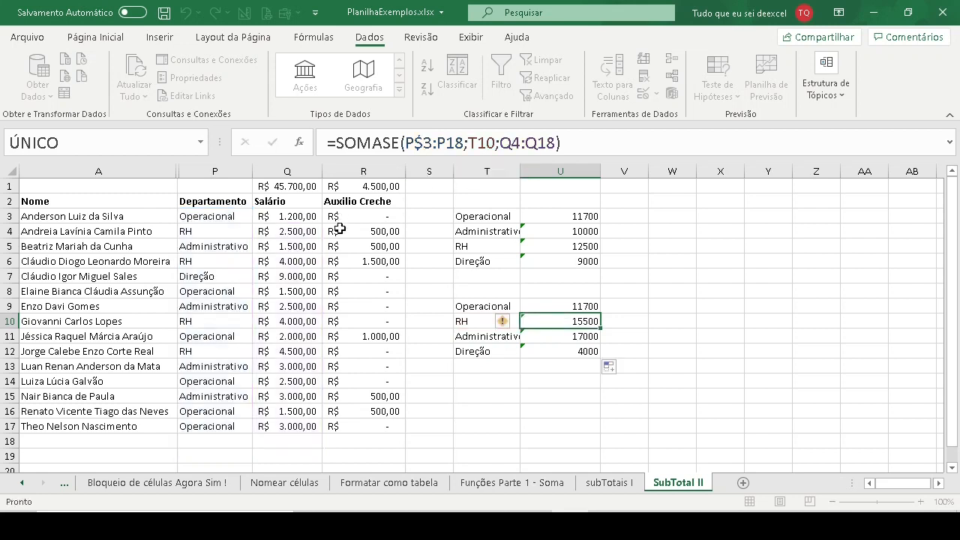
- Lock the starting row of the salary range as Q$3 in U9's SOMASE formula and refill the formula down to U12
{"action": "left_click", "coordinate": [577, 306]}
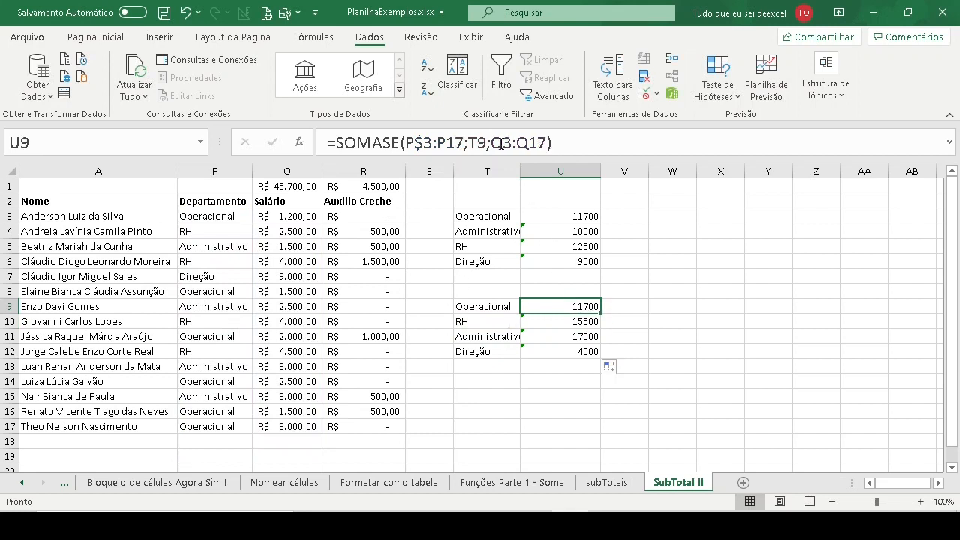
{"action": "left_click", "coordinate": [500, 143]}
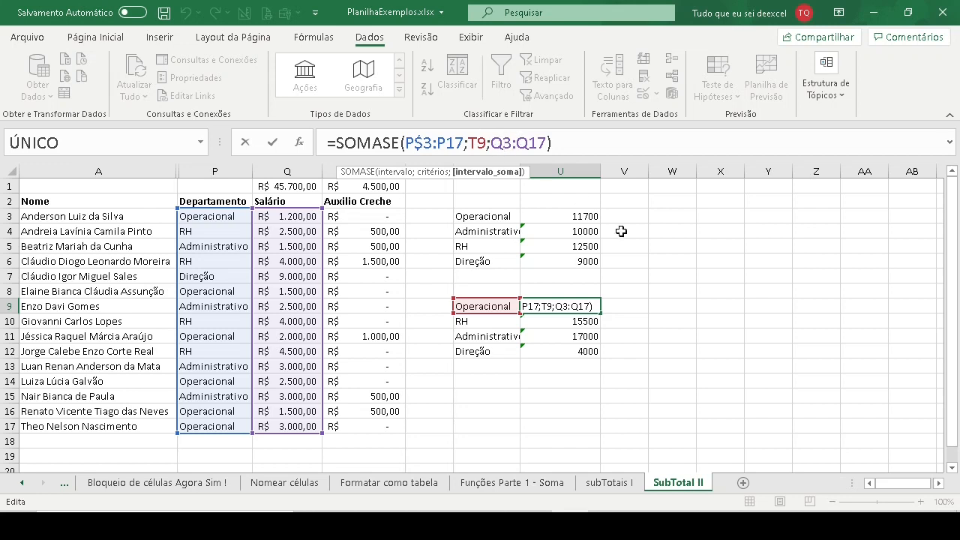
{"action": "key", "text": "F4"}
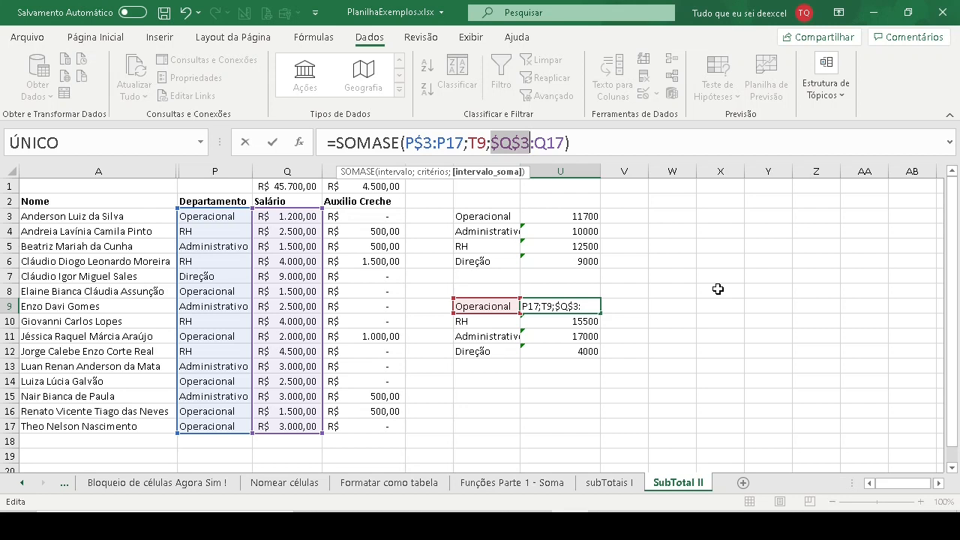
{"action": "key", "text": "F4"}
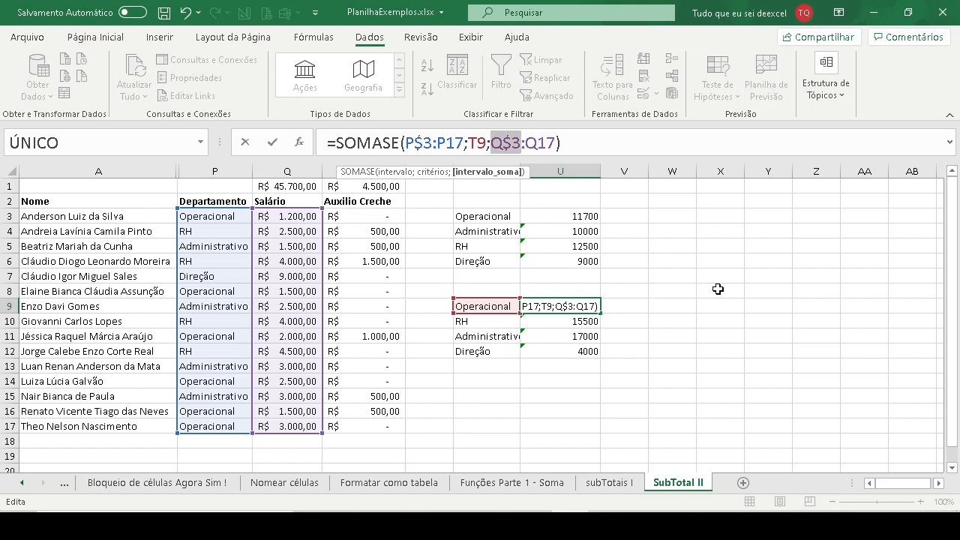
{"action": "key", "text": "F4"}
{"action": "key", "text": "F4"}
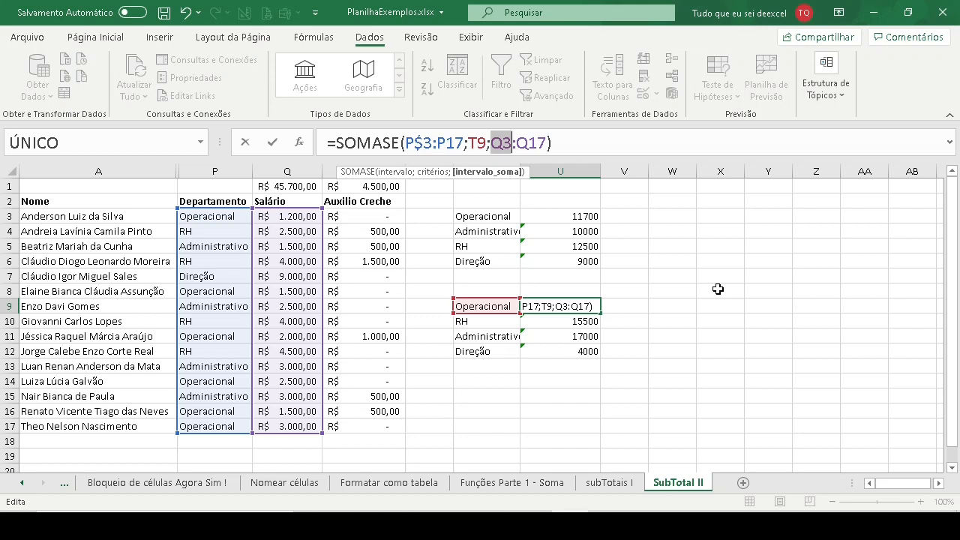
{"action": "key", "text": "F4"}
{"action": "key", "text": "F4"}
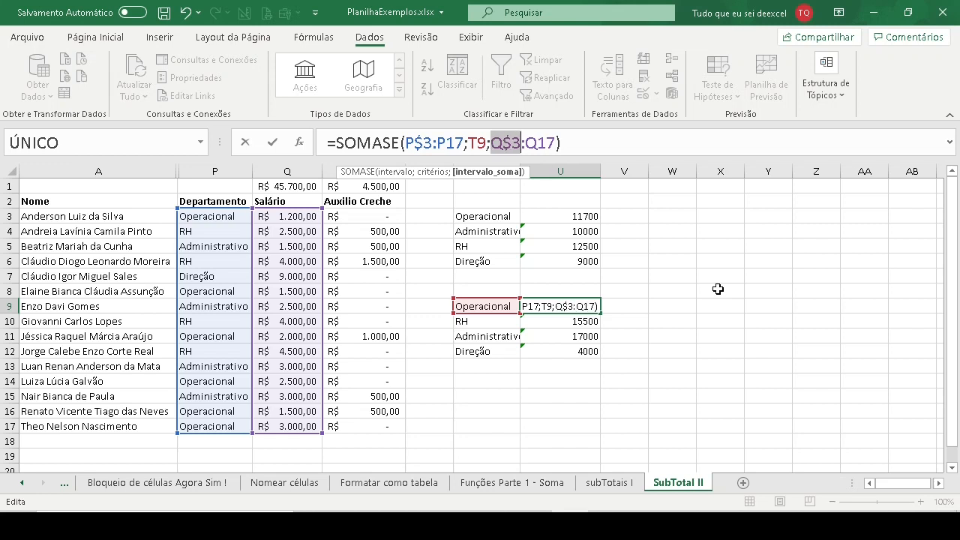
{"action": "key", "text": "Return"}
{"action": "key", "text": "Up"}
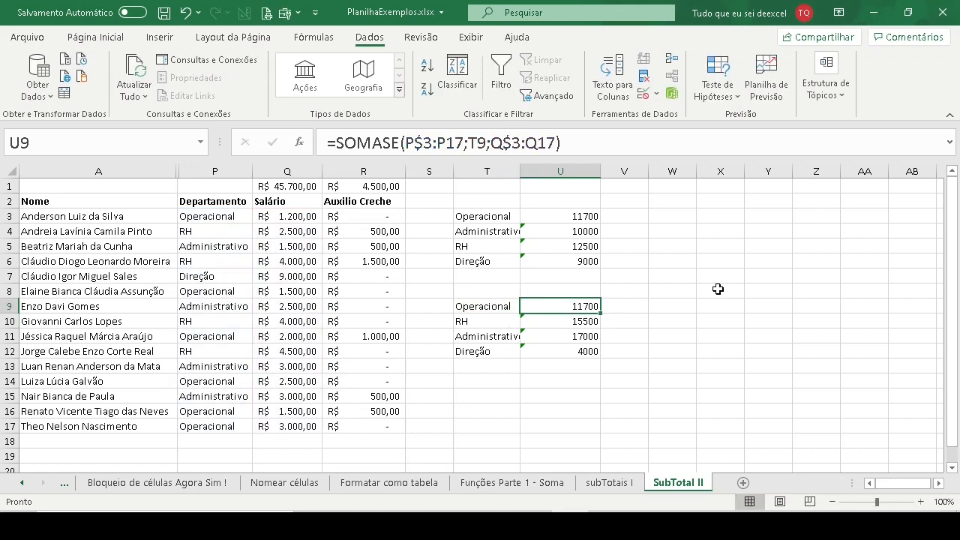
{"action": "left_click_drag", "start_coordinate": [600, 309], "coordinate": [597, 360]}
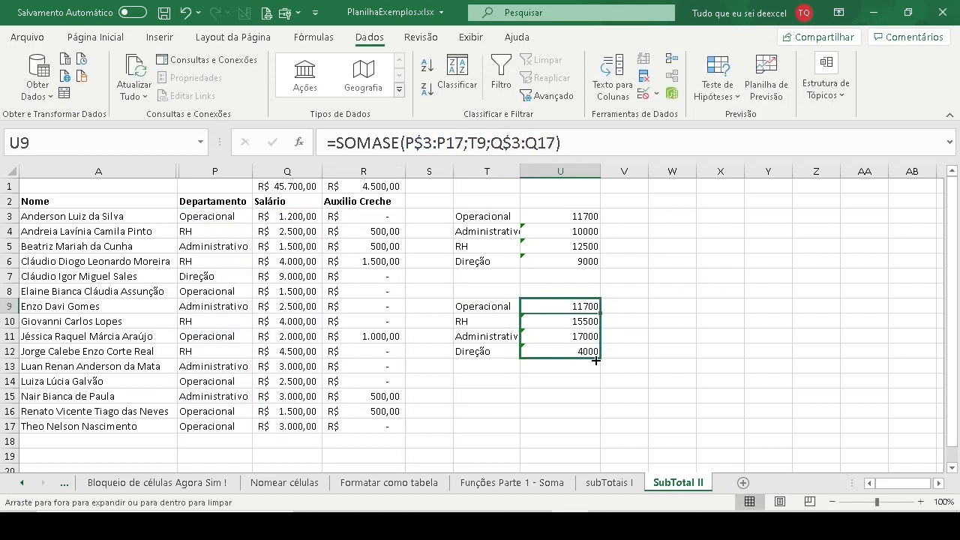
- Examine the referenced department and salary ranges of the refilled SOMASE formulas in U10, U11 and U12
{"action": "left_click", "coordinate": [574, 322]}
{"action": "left_click", "coordinate": [500, 142]}
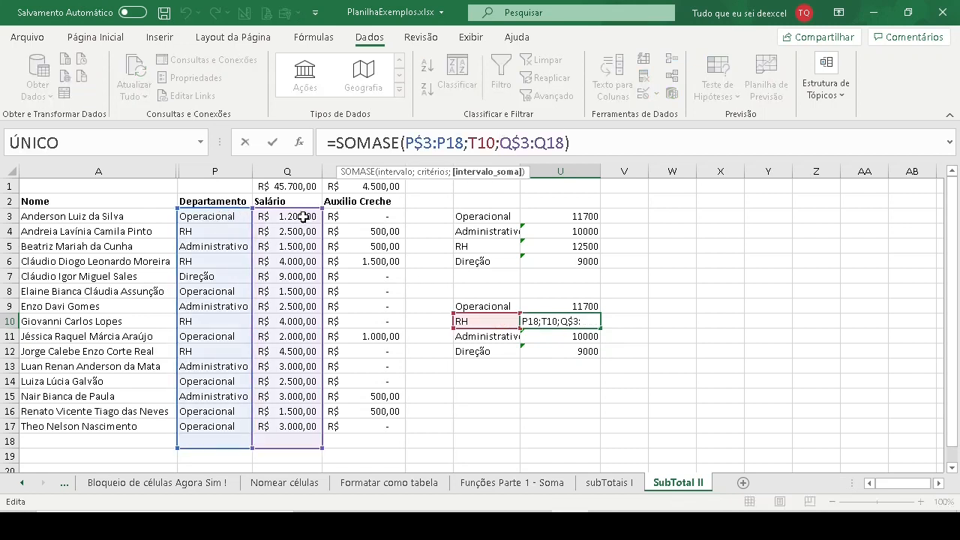
{"action": "key", "text": "ctrl+Return"}
{"action": "left_click", "coordinate": [578, 335]}
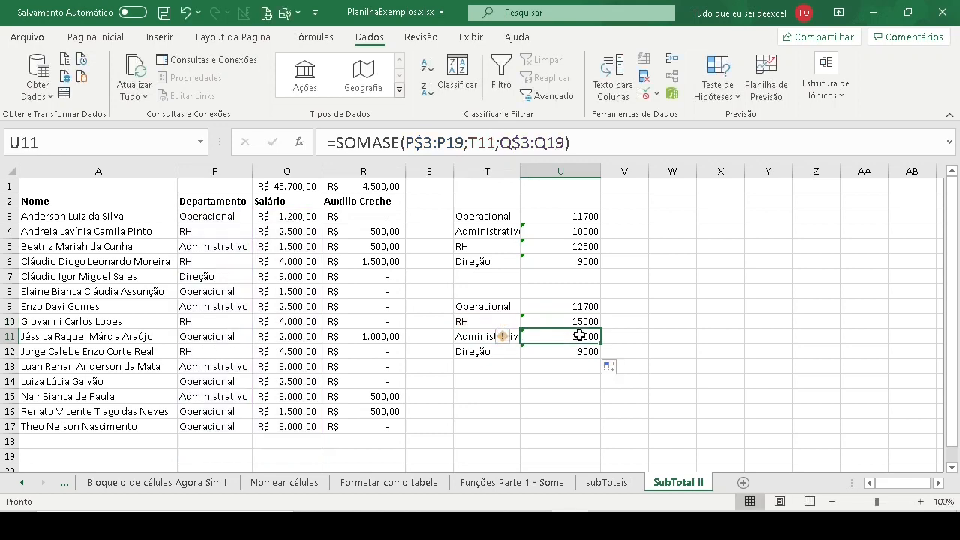
{"action": "left_click", "coordinate": [481, 149]}
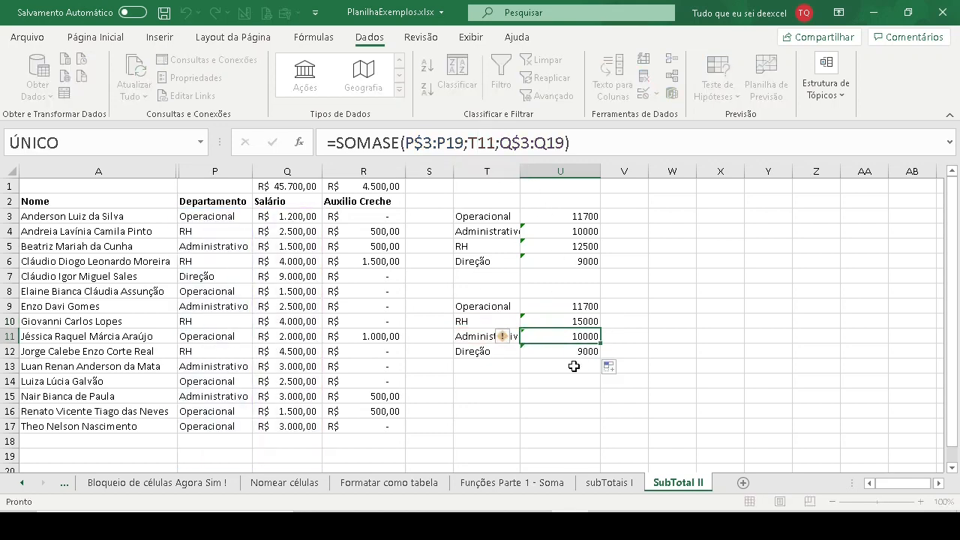
{"action": "left_click", "coordinate": [564, 351]}
{"action": "left_click", "coordinate": [445, 142]}
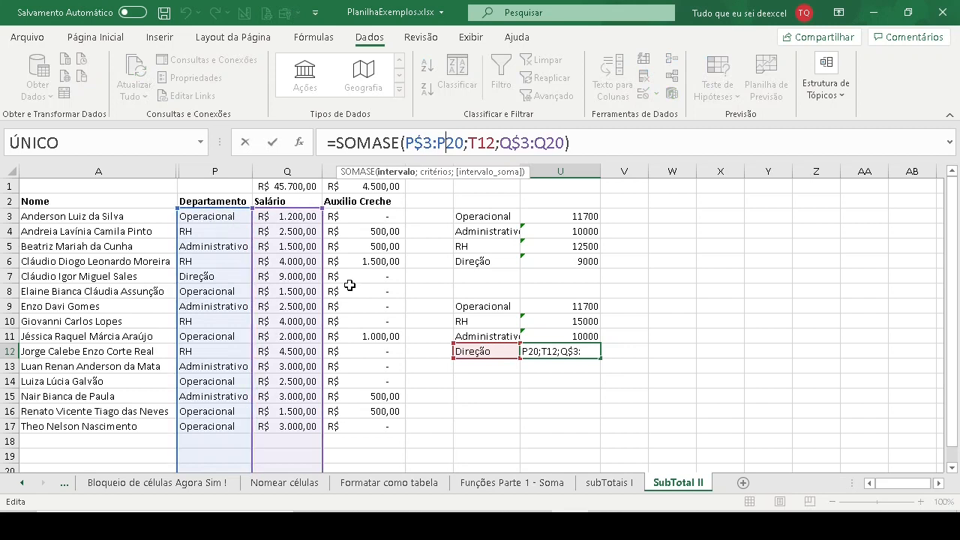
{"action": "key", "text": "Escape"}
- Review the locked starting row of the department range in the formulas of U11, U10 and U9
{"action": "left_click", "coordinate": [573, 334]}
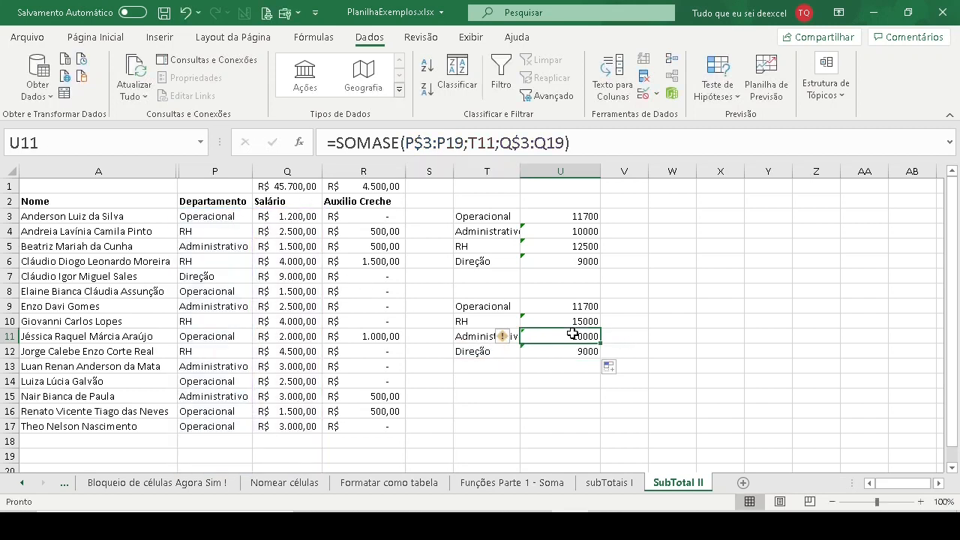
{"action": "left_click", "coordinate": [419, 141]}
{"action": "left_click", "coordinate": [554, 320]}
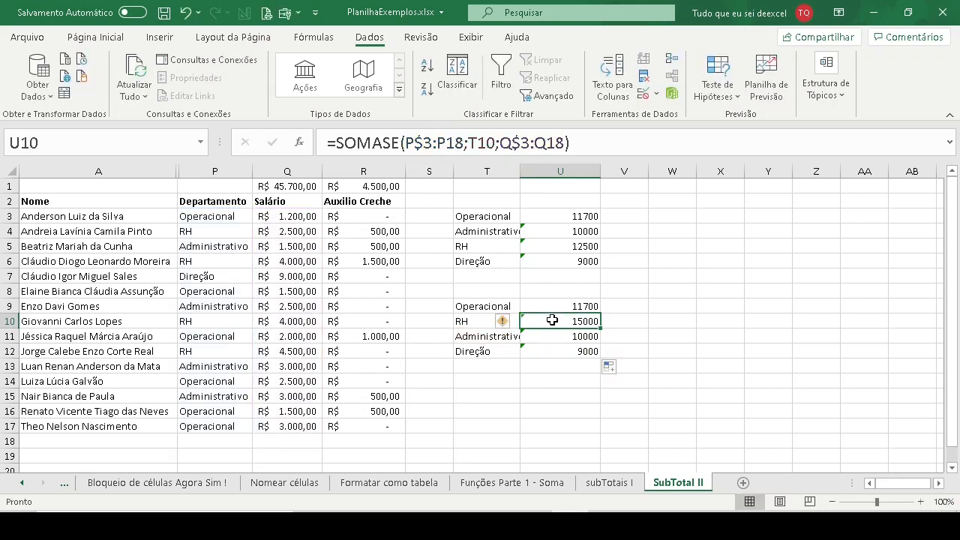
{"action": "left_click", "coordinate": [422, 143]}
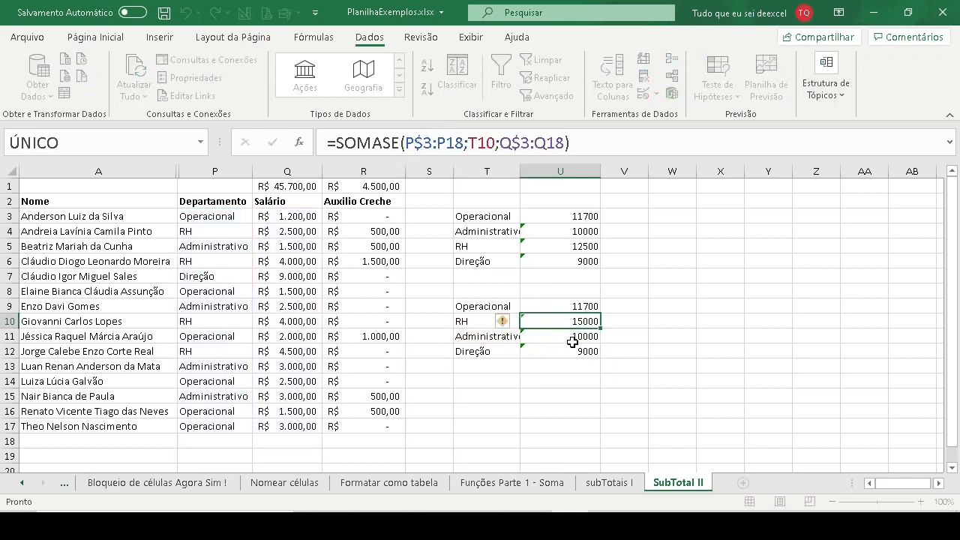
{"action": "key", "text": "Escape"}
{"action": "left_click", "coordinate": [575, 306]}
{"action": "left_click", "coordinate": [422, 143]}
{"action": "key", "text": "Escape"}
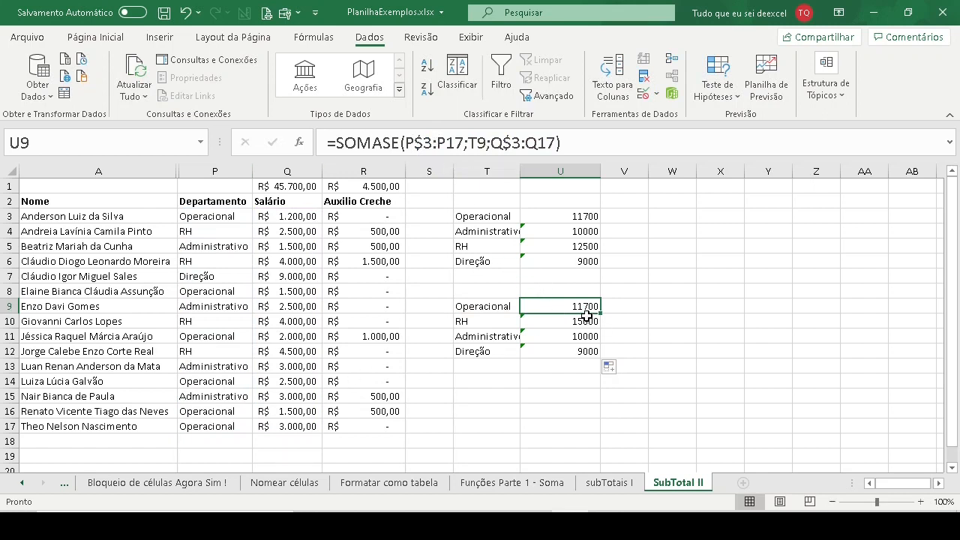
- Compare the ending row of the department range between the formulas in U9 and U10
{"action": "left_click", "coordinate": [583, 319]}
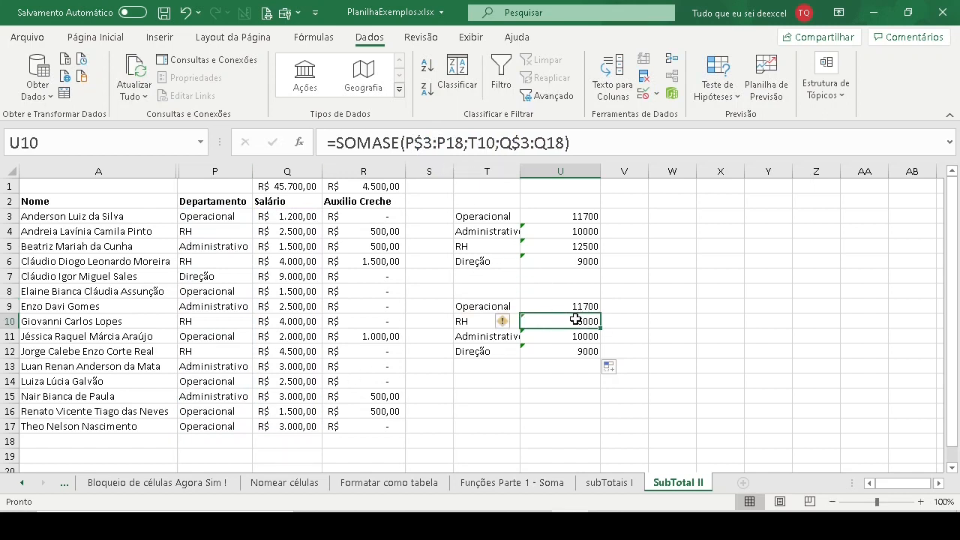
{"action": "left_click", "coordinate": [571, 306]}
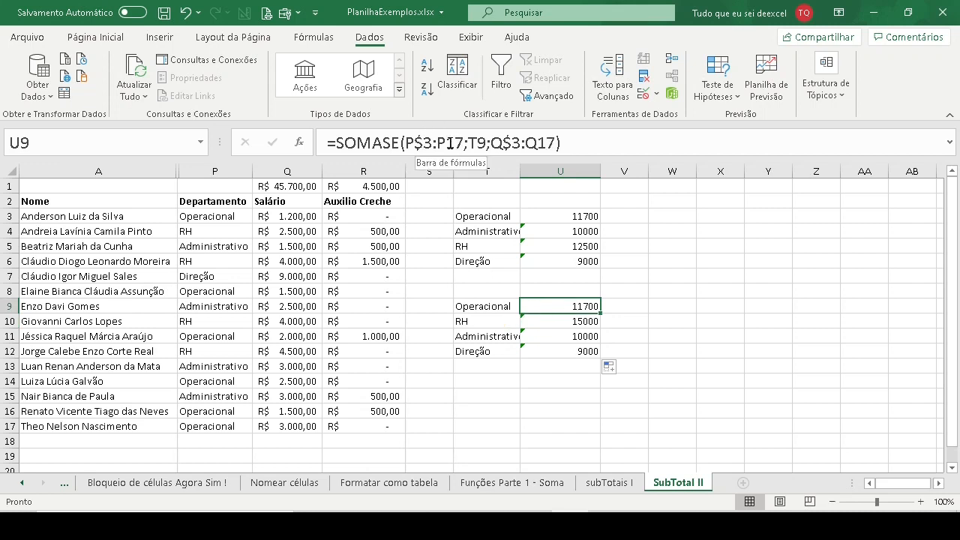
{"action": "left_click", "coordinate": [576, 321]}
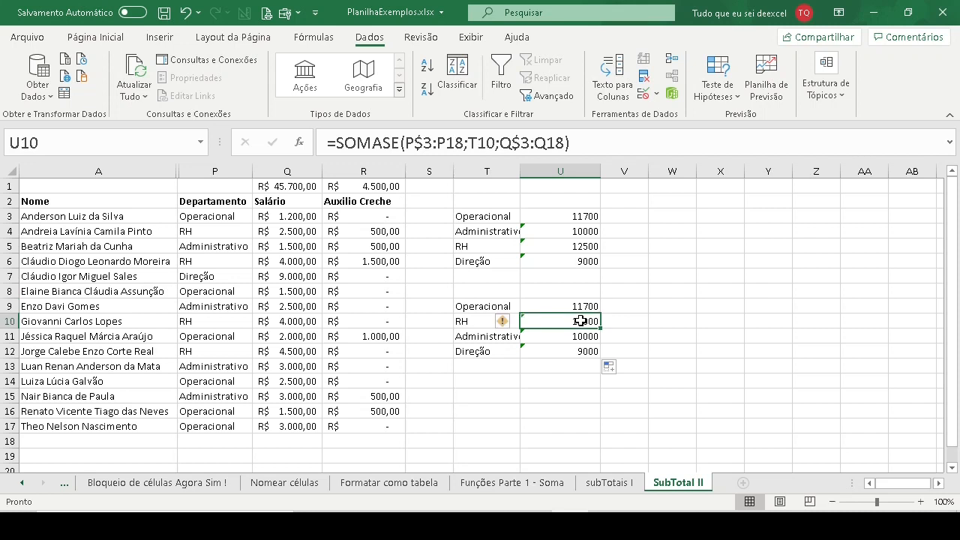
{"action": "left_click", "coordinate": [448, 143]}
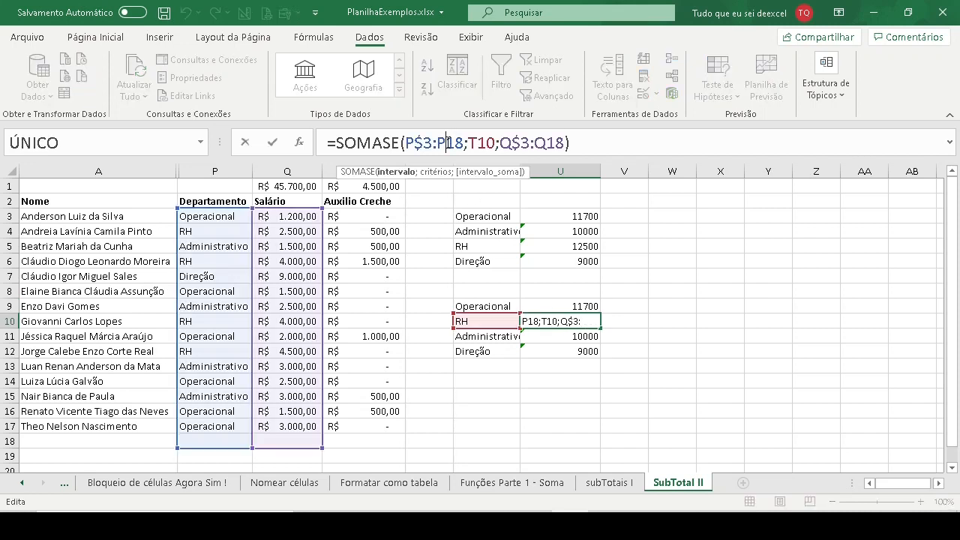
- Lock the ending row of the department range as P$18 in U10's SOMASE formula
{"action": "key", "text": "F4"}
{"action": "key", "text": "F4"}
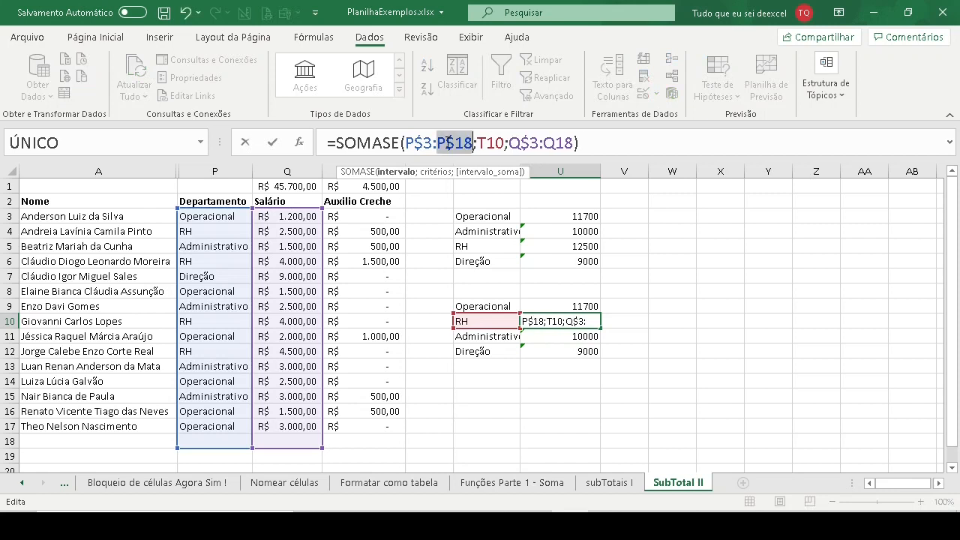
{"action": "key", "text": "Return"}
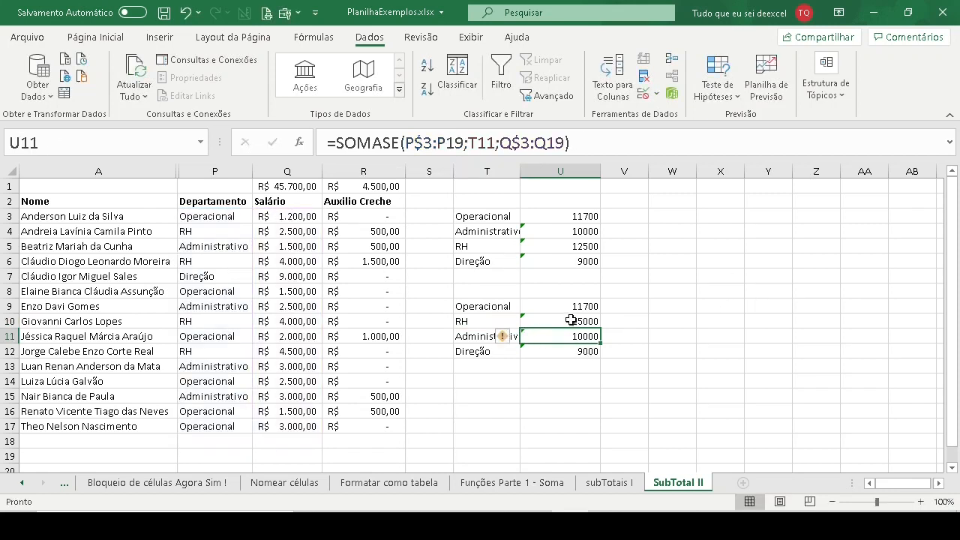
- Refill U9's SOMASE formula down to U12, replacing the edited formula in U10, and check U10
{"action": "left_click", "coordinate": [566, 307]}
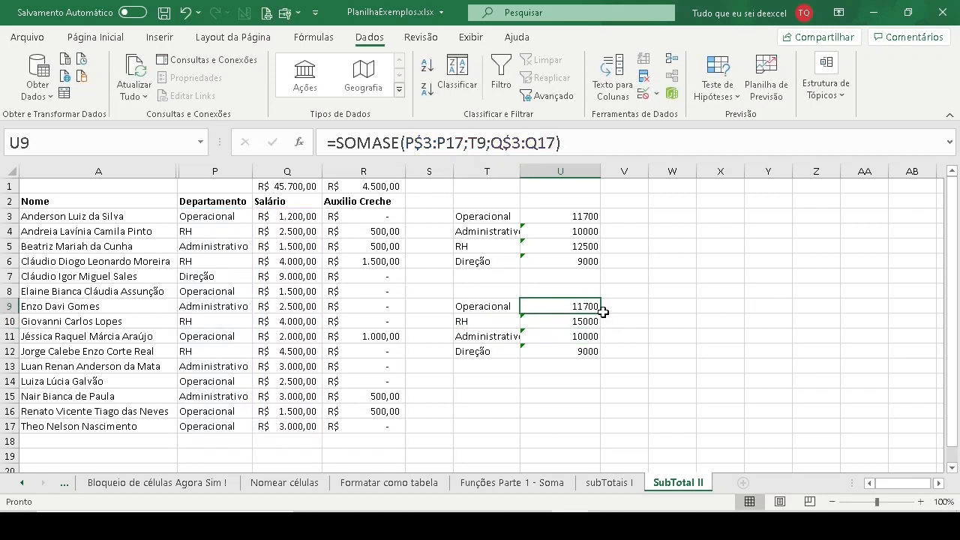
{"action": "left_click", "coordinate": [604, 310]}
{"action": "left_click", "coordinate": [589, 306]}
{"action": "key", "text": "shift+Down"}
{"action": "key", "text": "shift+Down"}
{"action": "key", "text": "shift+Down"}
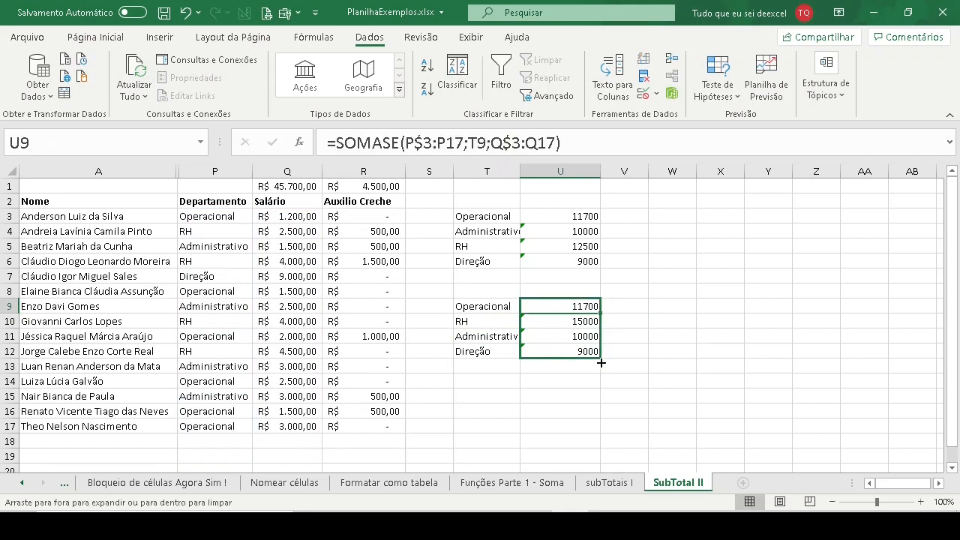
{"action": "left_click", "coordinate": [588, 320]}
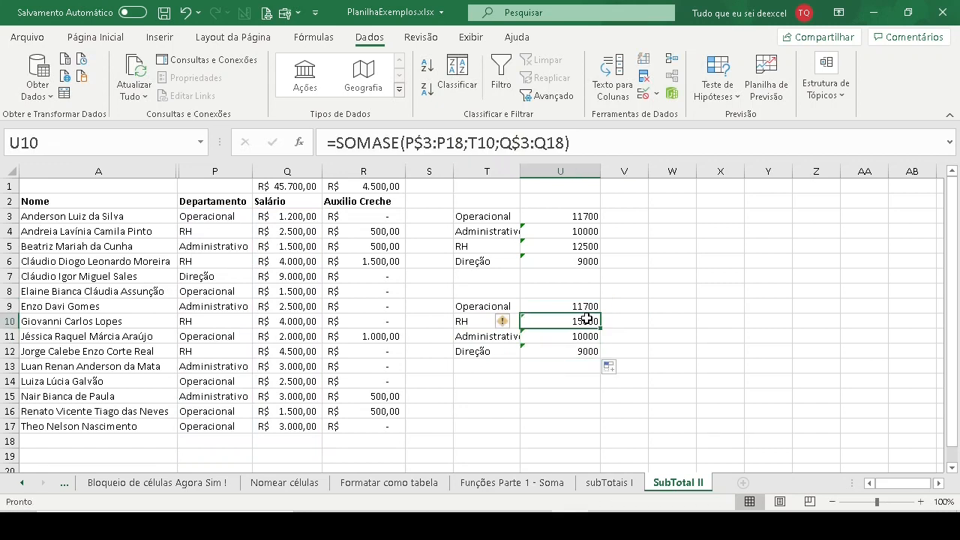
- Lock the ending row of the department range as P$17 in U9's SOMASE formula
{"action": "left_click", "coordinate": [578, 303]}
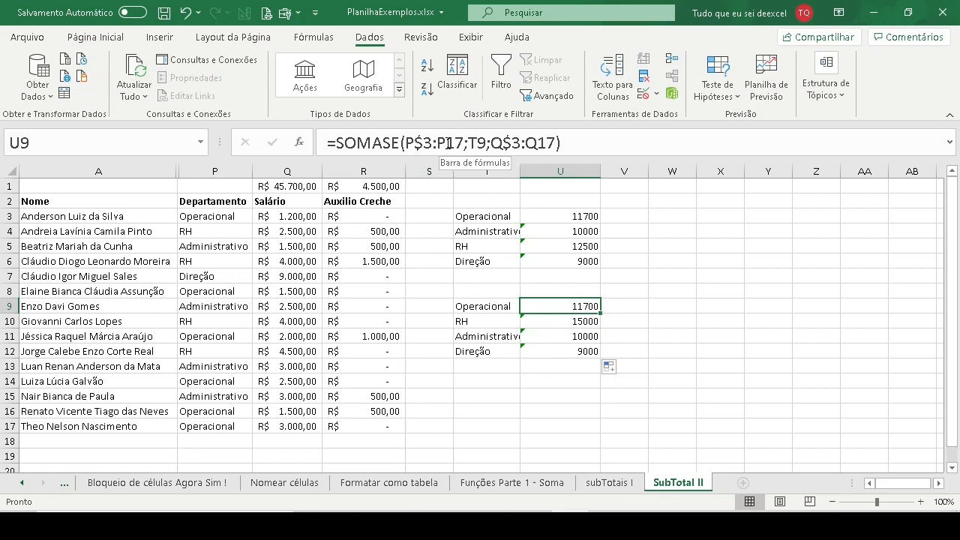
{"action": "left_click", "coordinate": [448, 143]}
{"action": "key", "text": "F4"}
{"action": "key", "text": "F4"}
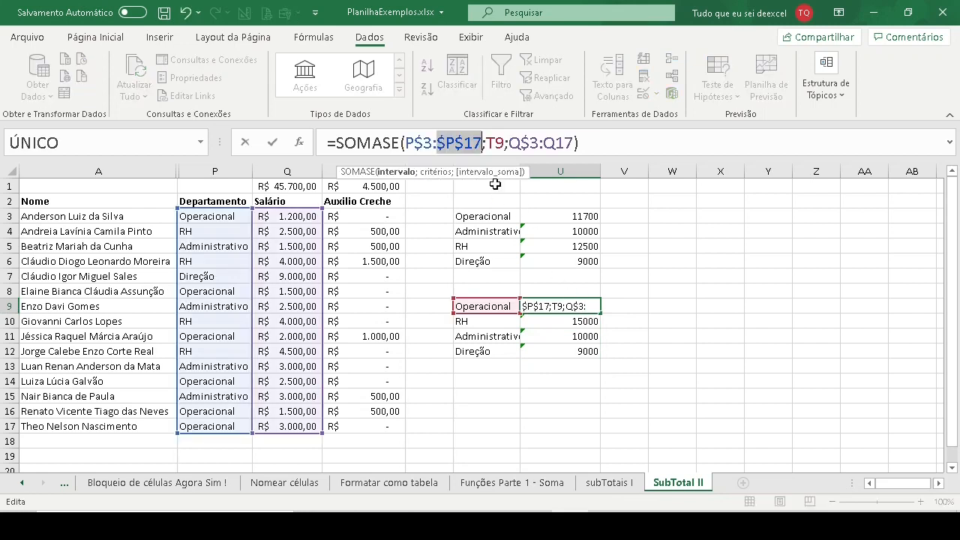
{"action": "key", "text": "Return"}
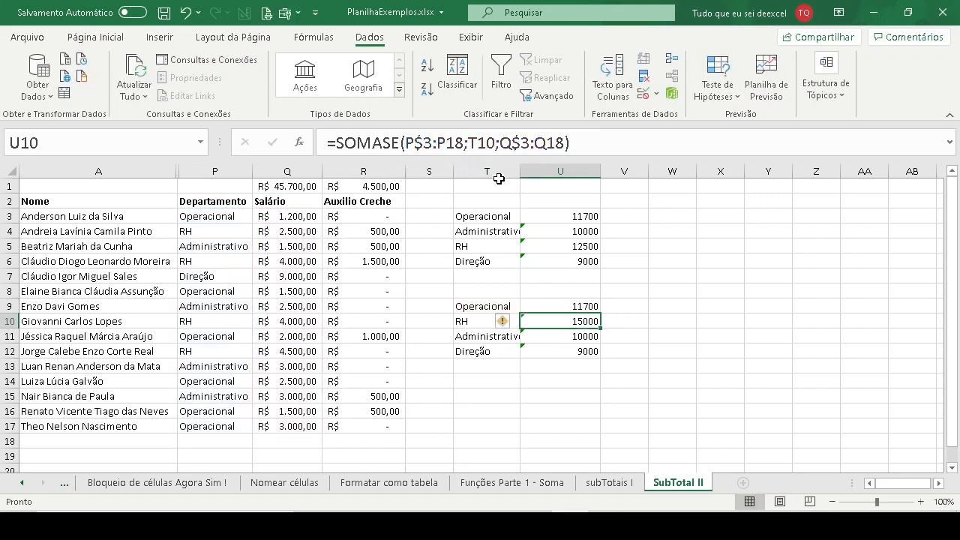
- Lock the end of the salary range as $Q$18 in U10's SOMASE formula and check the edited formula
{"action": "left_click", "coordinate": [547, 143]}
{"action": "key", "text": "F4"}
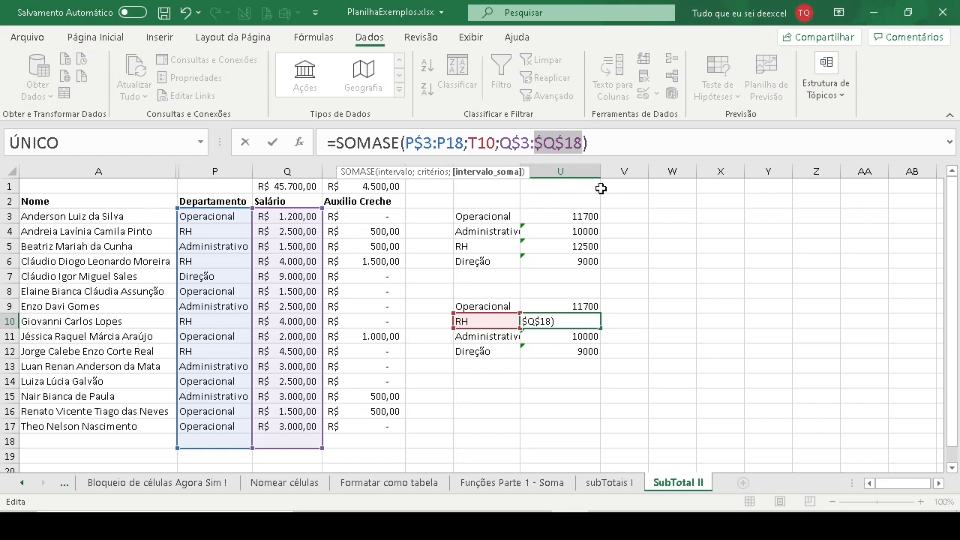
{"action": "key", "text": "Return"}
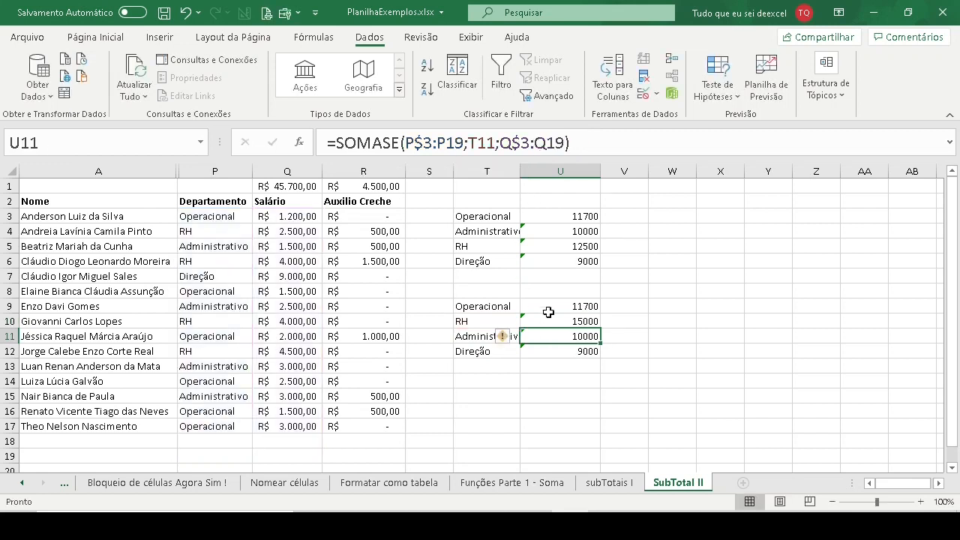
{"action": "left_click", "coordinate": [579, 323]}
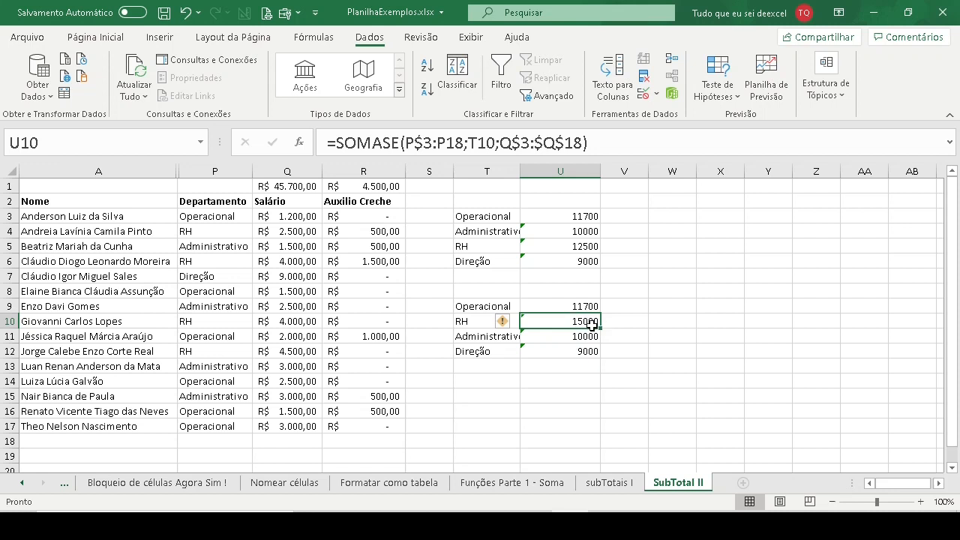
- Lock the end of the salary range as $Q$17 in U9's SOMASE formula
{"action": "left_click", "coordinate": [579, 306]}
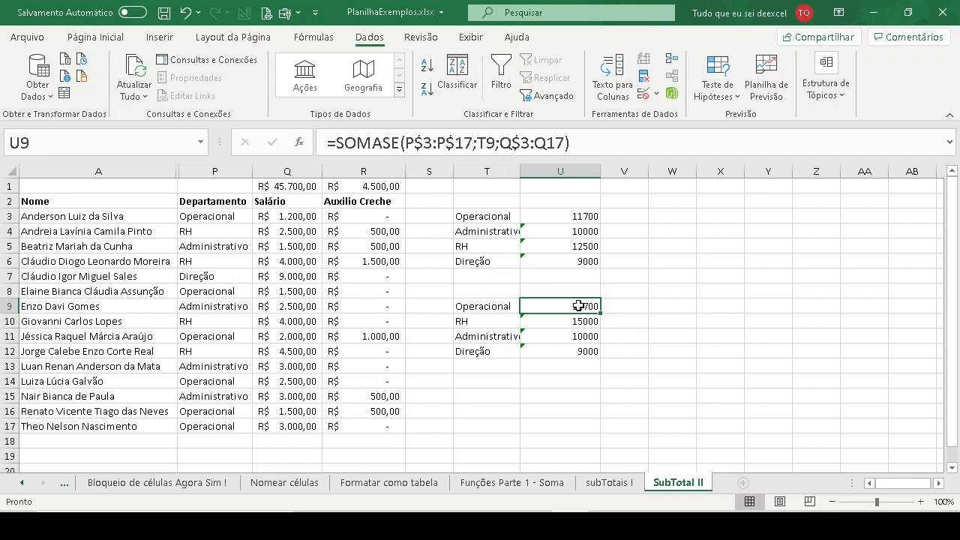
{"action": "left_click", "coordinate": [551, 143]}
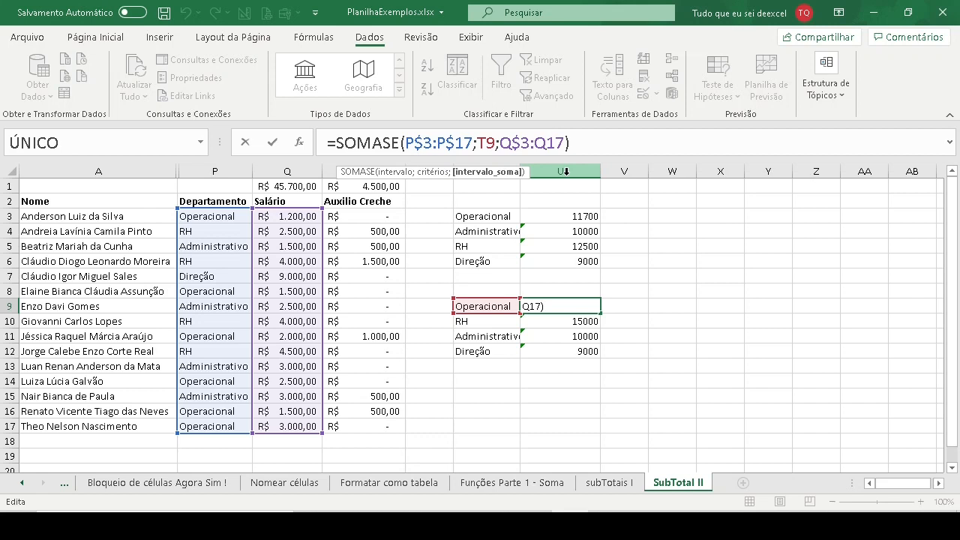
{"action": "key", "text": "F4"}
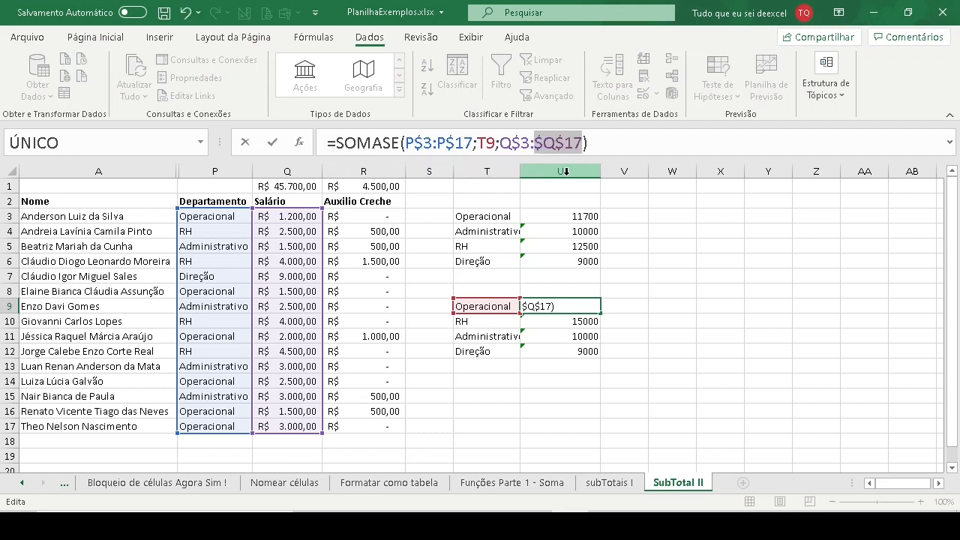
{"action": "key", "text": "Return"}
{"action": "key", "text": "Up"}
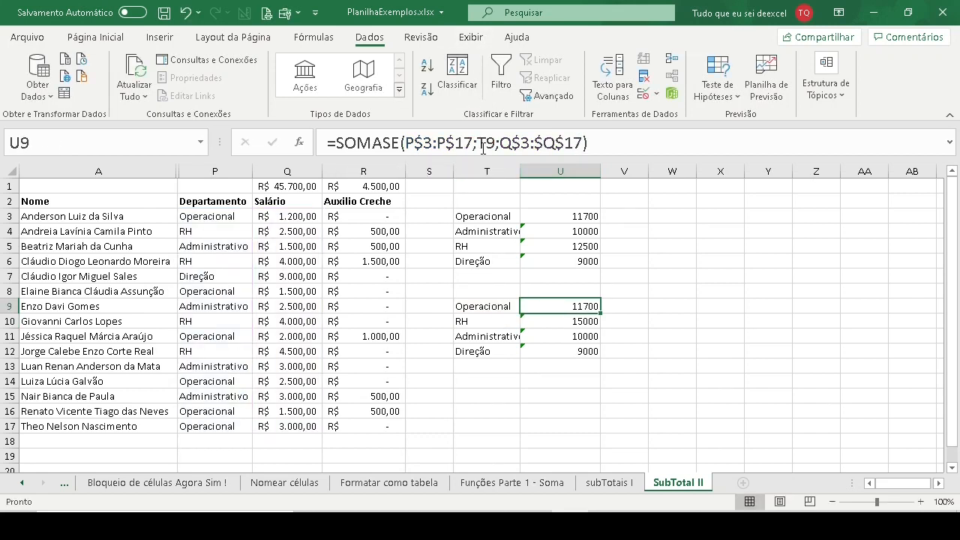
- Refill U9's SOMASE formula with the locked ranges down to U12
{"action": "left_click", "coordinate": [450, 143]}
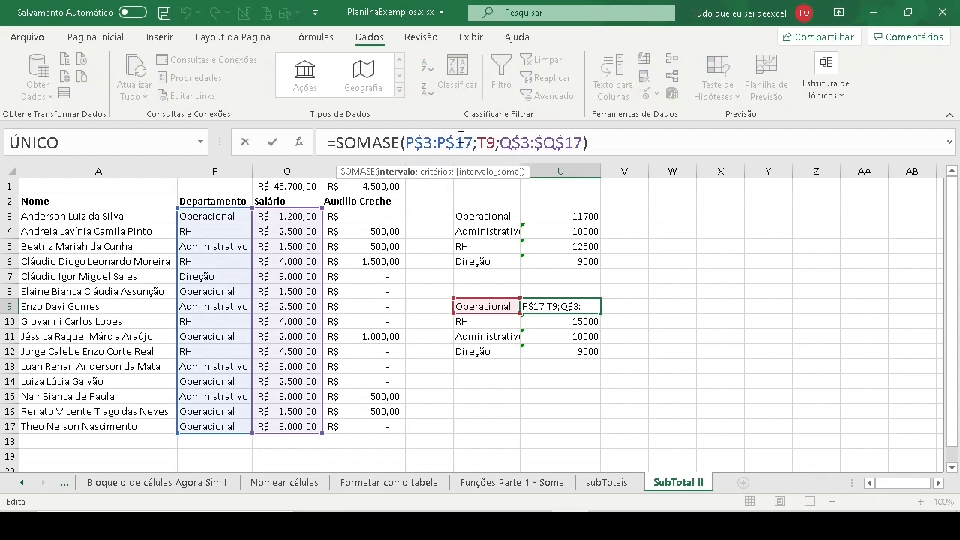
{"action": "left_click", "coordinate": [585, 304]}
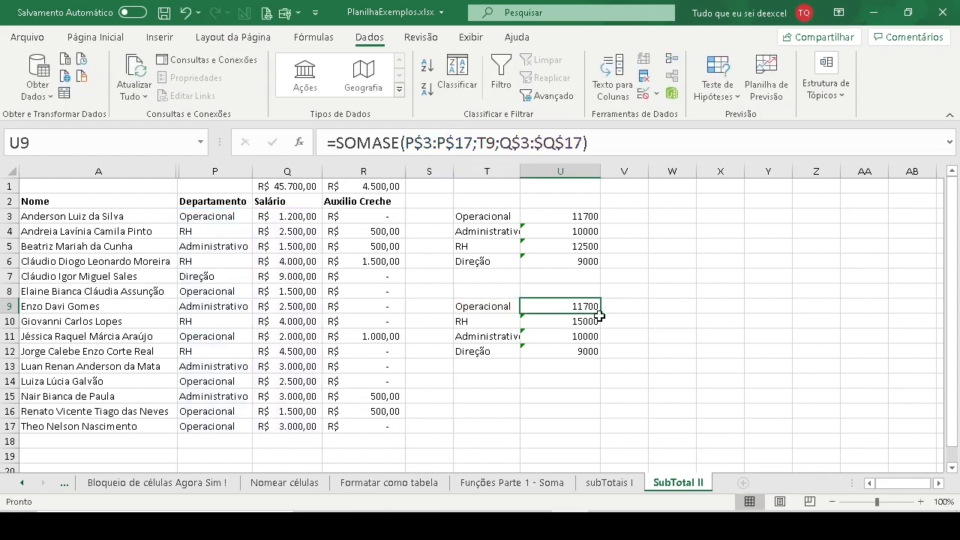
{"action": "left_click_drag", "start_coordinate": [600, 313], "coordinate": [598, 352]}
- Examine the department and salary ranges referenced by the refilled SOMASE formulas in U10, U11 and U12
{"action": "left_click", "coordinate": [576, 324]}
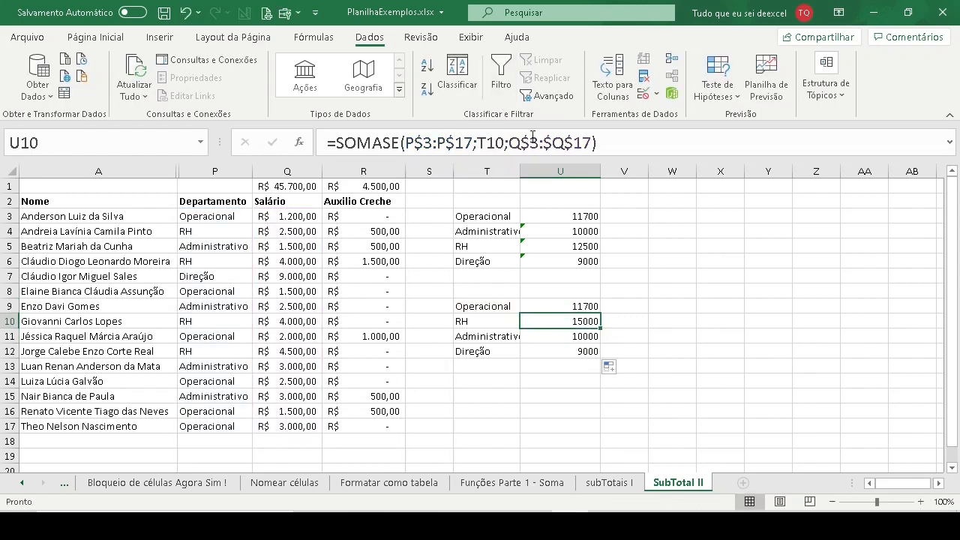
{"action": "double_click", "coordinate": [574, 322]}
{"action": "key", "text": "Escape"}
{"action": "left_click", "coordinate": [576, 332]}
{"action": "double_click", "coordinate": [577, 332]}
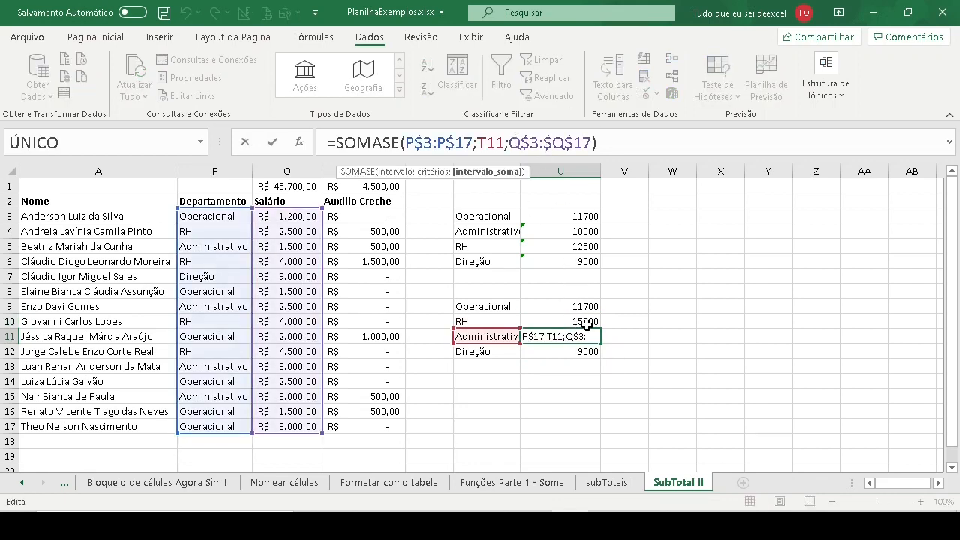
{"action": "key", "text": "Escape"}
{"action": "left_click", "coordinate": [578, 348]}
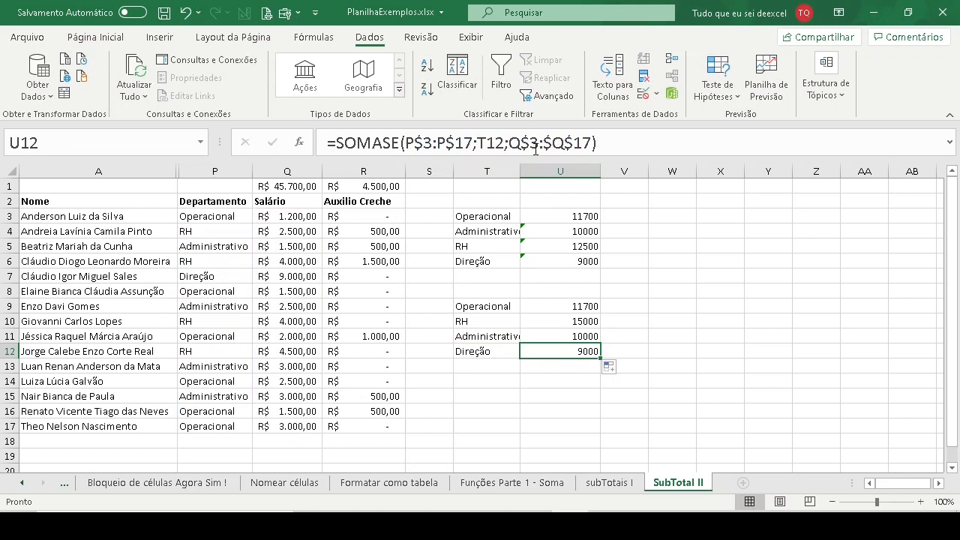
{"action": "left_click", "coordinate": [537, 149]}
{"action": "key", "text": "Escape"}
- Change the department in P17 to Operacional 2
{"action": "left_click", "coordinate": [240, 426]}
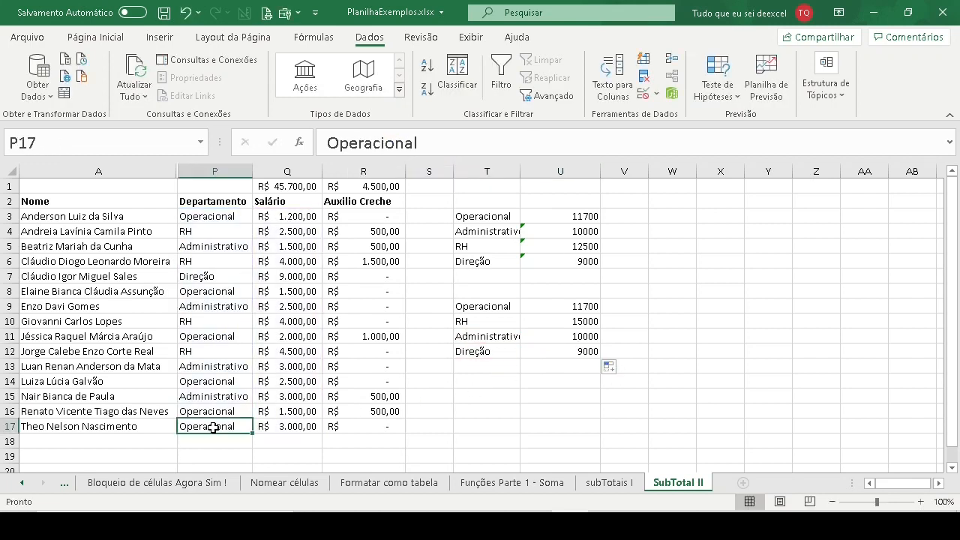
{"action": "double_click", "coordinate": [244, 425]}
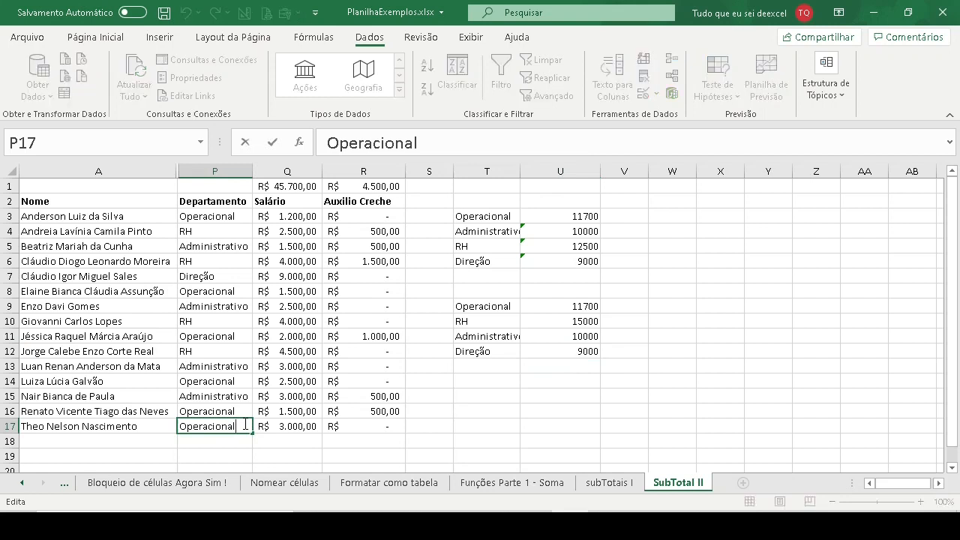
{"action": "type", "text": "2"}
{"action": "key", "text": "Return"}
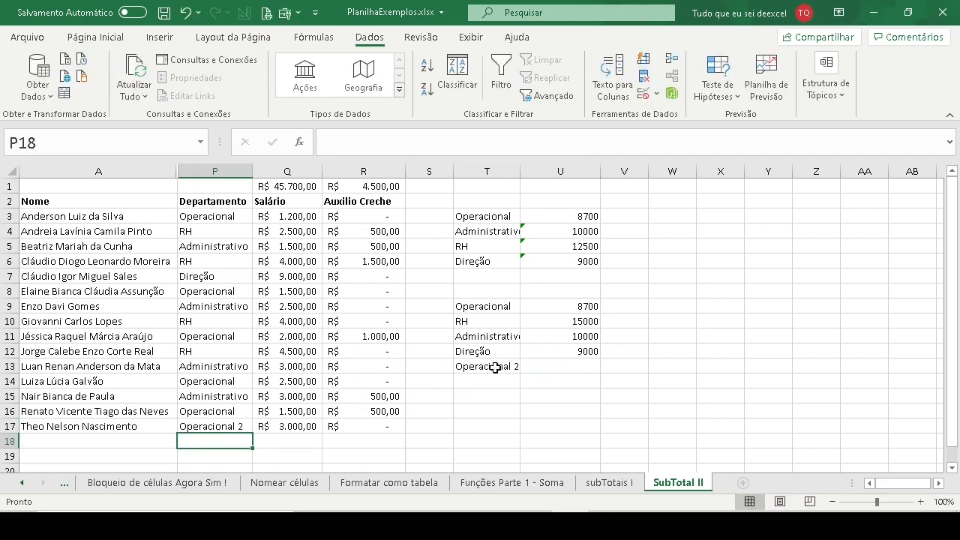
- Extend the SOMASE formula from U12 to U13 for the Operacional 2 department and check it
{"action": "left_click", "coordinate": [495, 367]}
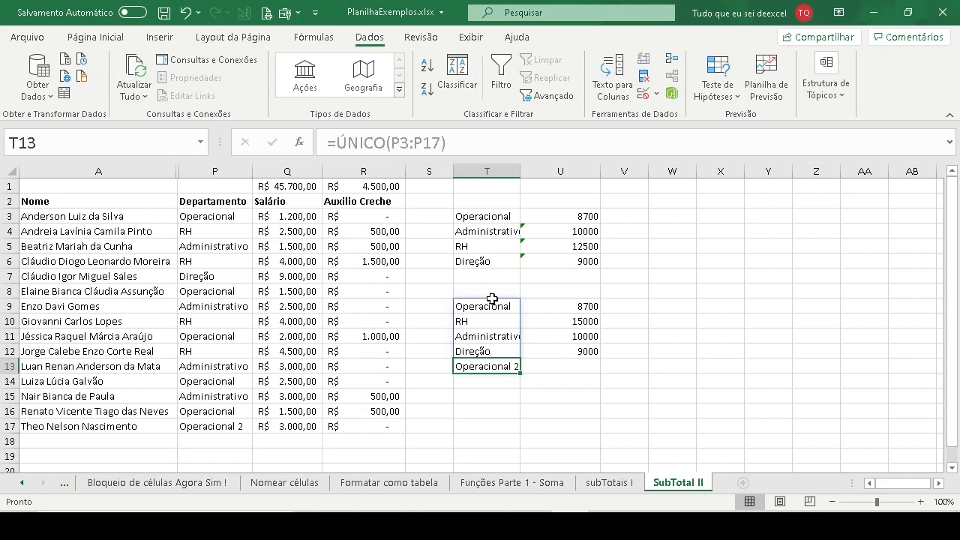
{"action": "left_click", "coordinate": [555, 367]}
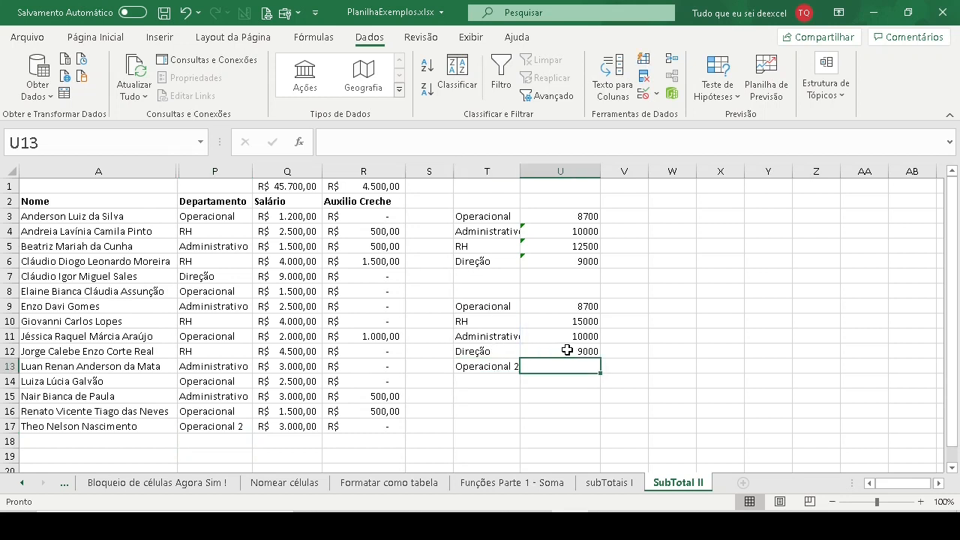
{"action": "left_click", "coordinate": [567, 352]}
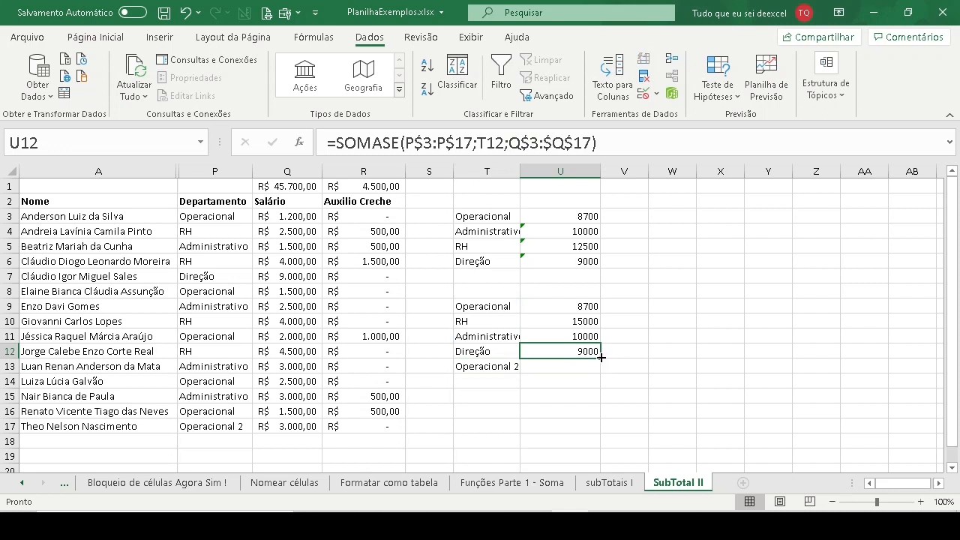
{"action": "left_click_drag", "start_coordinate": [599, 354], "coordinate": [601, 371]}
{"action": "left_click", "coordinate": [579, 365]}
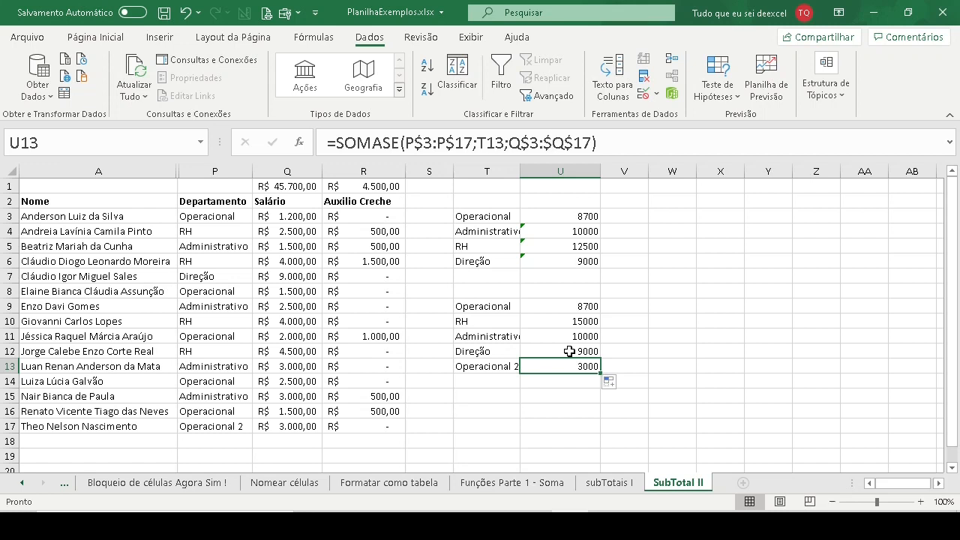
- Label the total columns with the headers salario in U8 and aux creche in V8
{"action": "left_click", "coordinate": [621, 307]}
{"action": "left_click", "coordinate": [565, 290]}
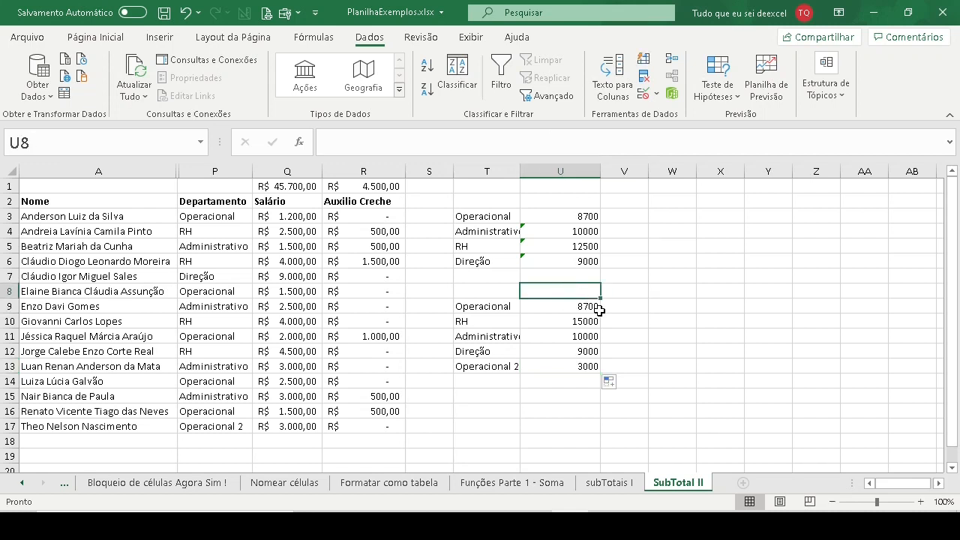
{"action": "type", "text": "salario"}
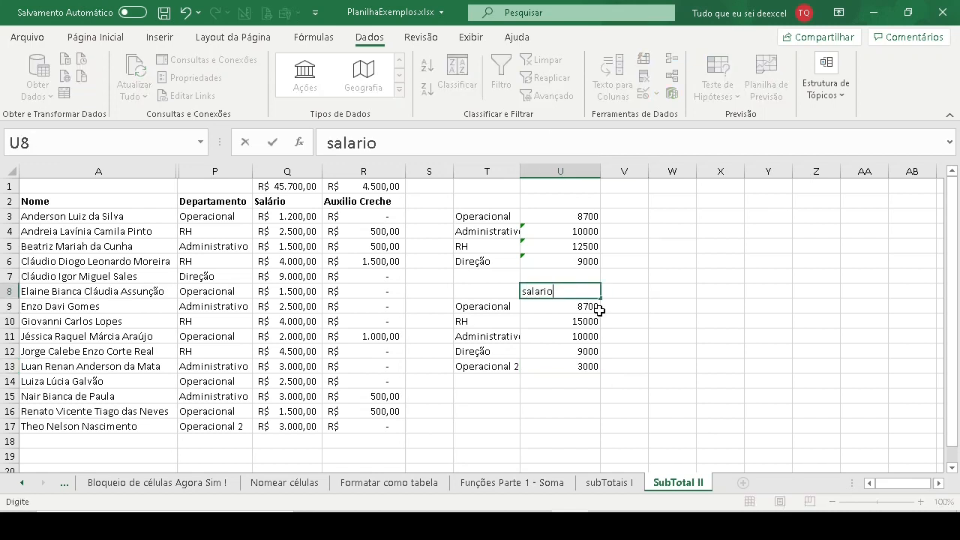
{"action": "key", "text": "Tab"}
{"action": "type", "text": "aux c"}
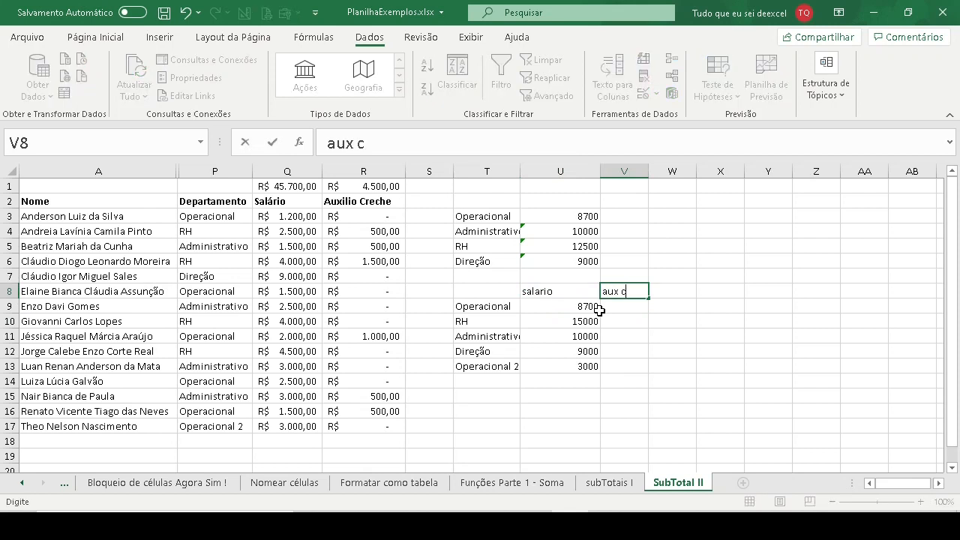
{"action": "type", "text": "reche"}
{"action": "key", "text": "Return"}
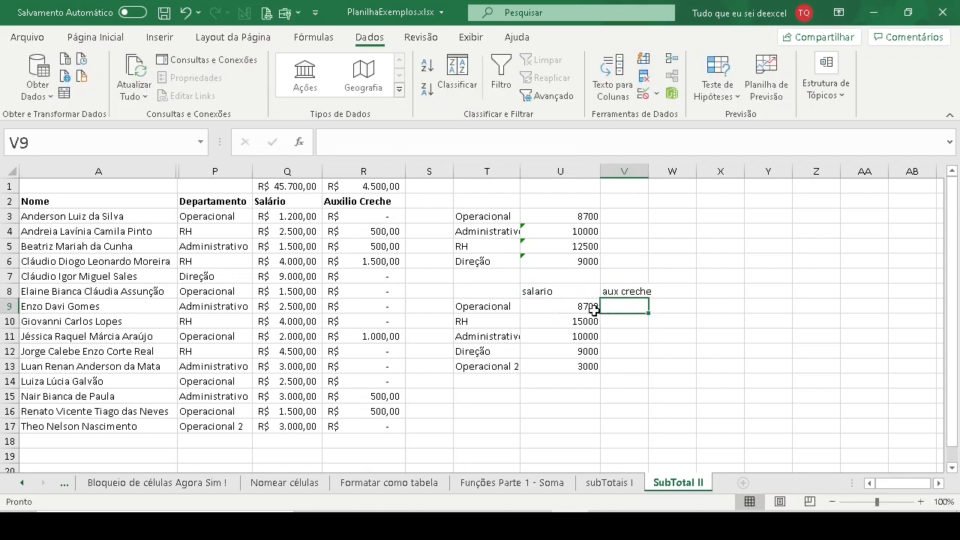
- Fill U9's SOMASE formula across to V9 under the aux creche header
{"action": "left_click", "coordinate": [586, 306]}
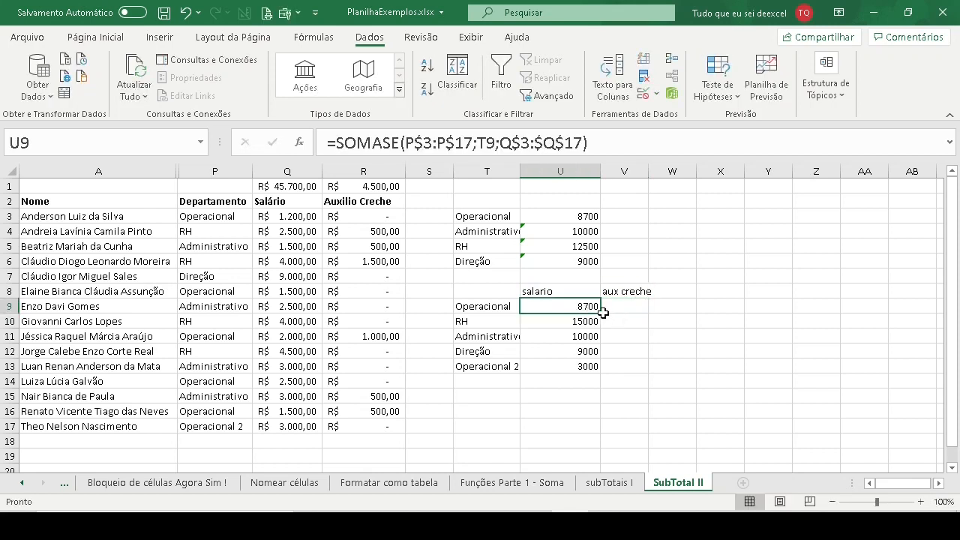
{"action": "left_click_drag", "start_coordinate": [599, 310], "coordinate": [634, 307]}
{"action": "left_click", "coordinate": [630, 307]}
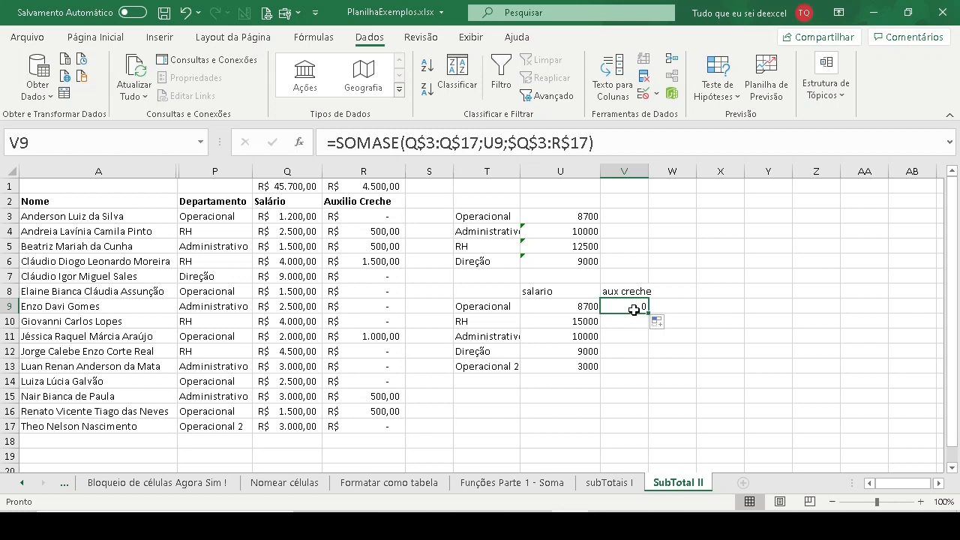
- Check the ranges in V9's SOMASE formula, and lock the department range in U9's formula as $P$3:$P$17
{"action": "left_click", "coordinate": [452, 143]}
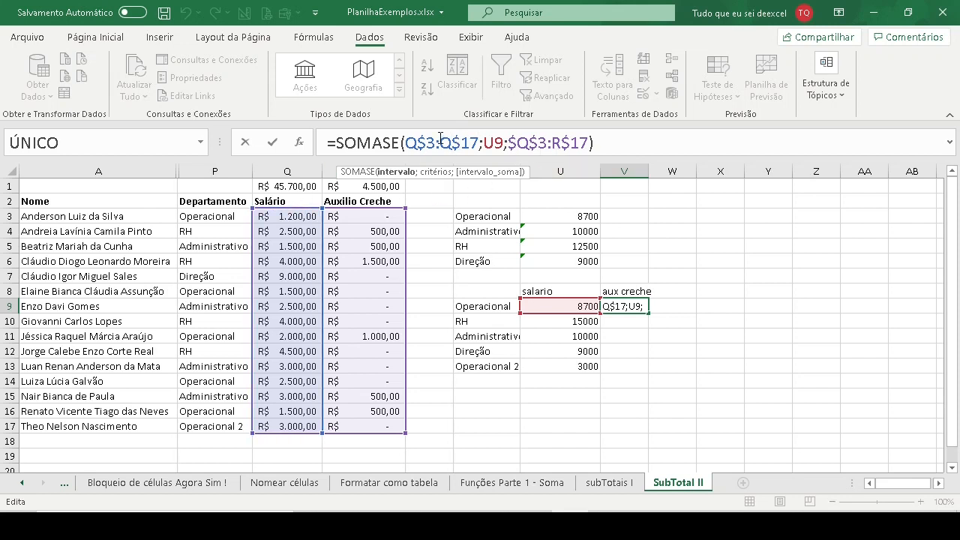
{"action": "left_click_drag", "start_coordinate": [404, 143], "coordinate": [479, 143]}
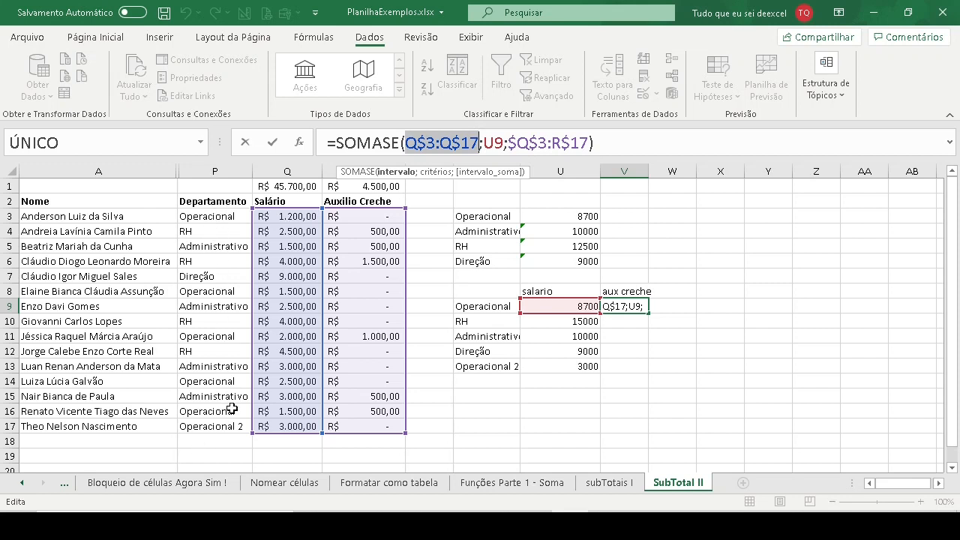
{"action": "key", "text": "ctrl+Return"}
{"action": "left_click", "coordinate": [562, 306]}
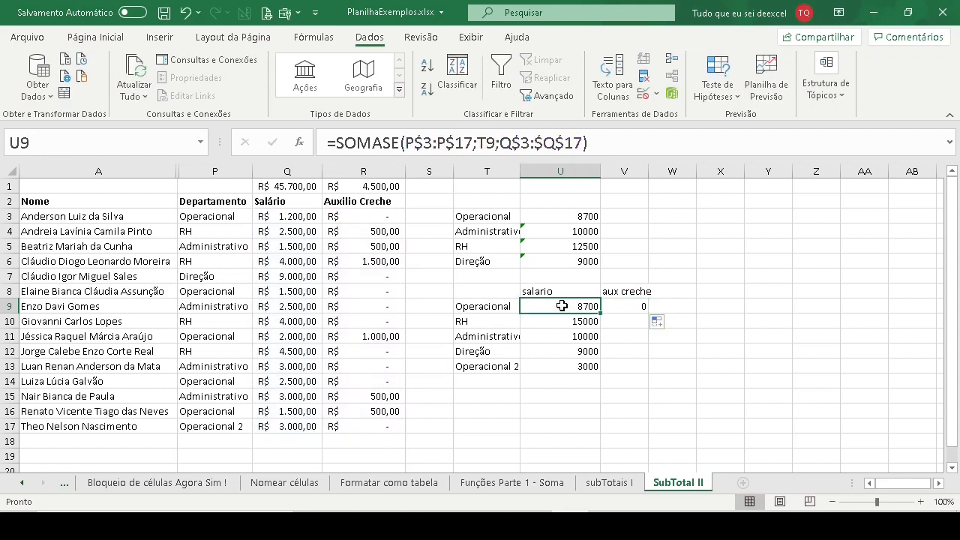
{"action": "left_click", "coordinate": [414, 147]}
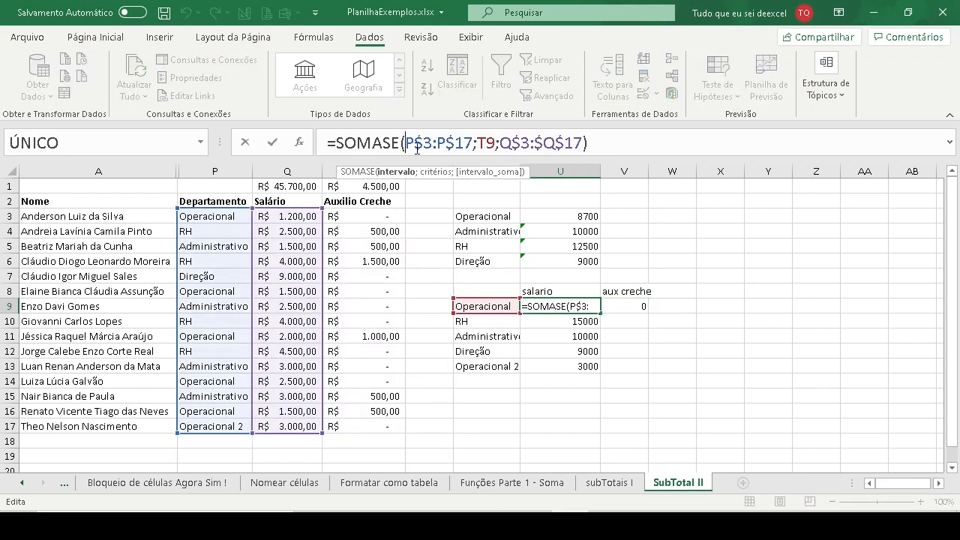
{"action": "type", "text": "$"}
{"action": "left_click", "coordinate": [447, 142]}
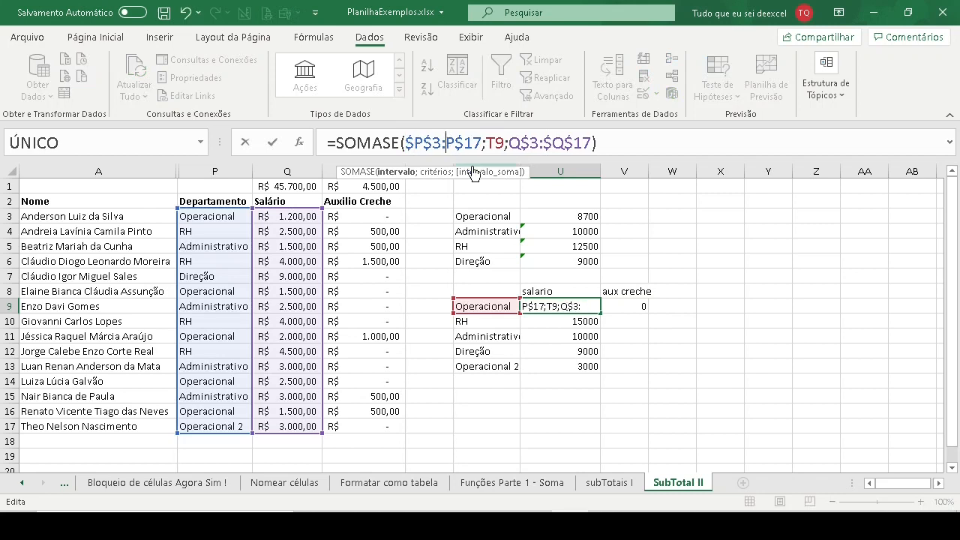
{"action": "type", "text": "$"}
{"action": "key", "text": "Return"}
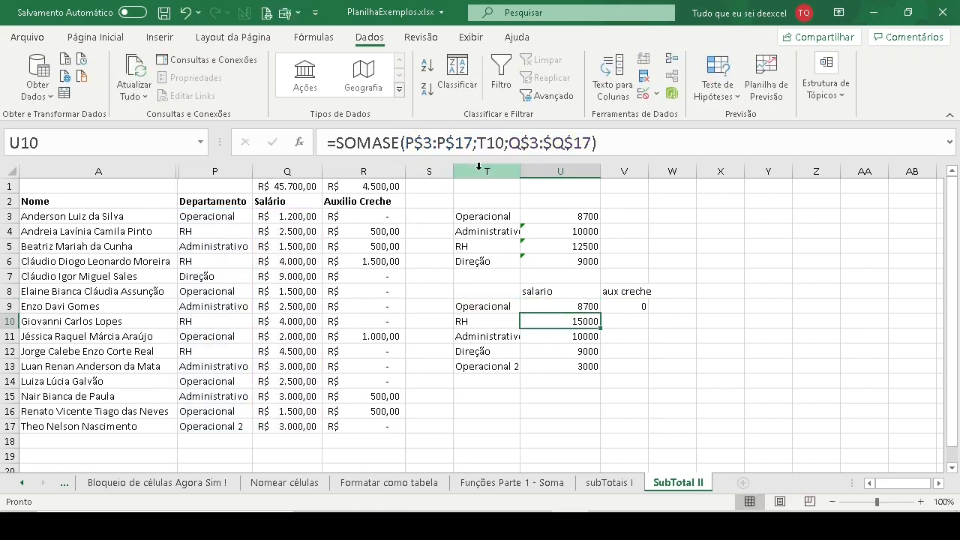
- Fill U9's SOMASE formula across to V9 and check the department range there
{"action": "left_click", "coordinate": [573, 308]}
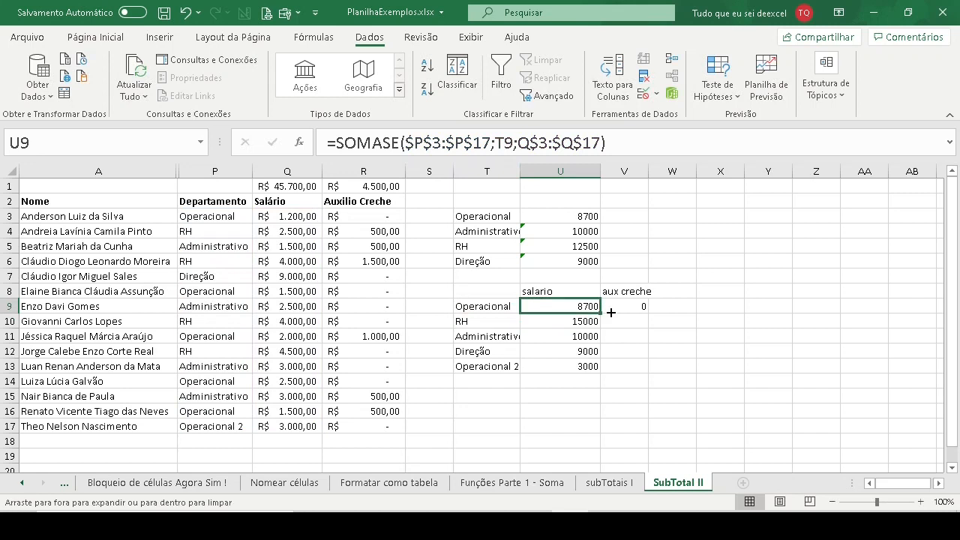
{"action": "left_click_drag", "start_coordinate": [593, 307], "coordinate": [626, 306]}
{"action": "left_click", "coordinate": [627, 306]}
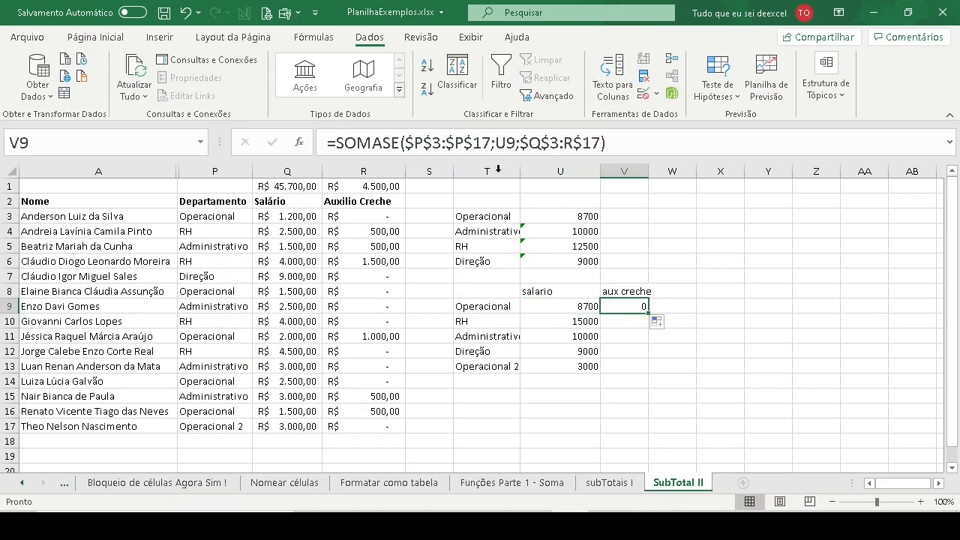
{"action": "left_click", "coordinate": [454, 142]}
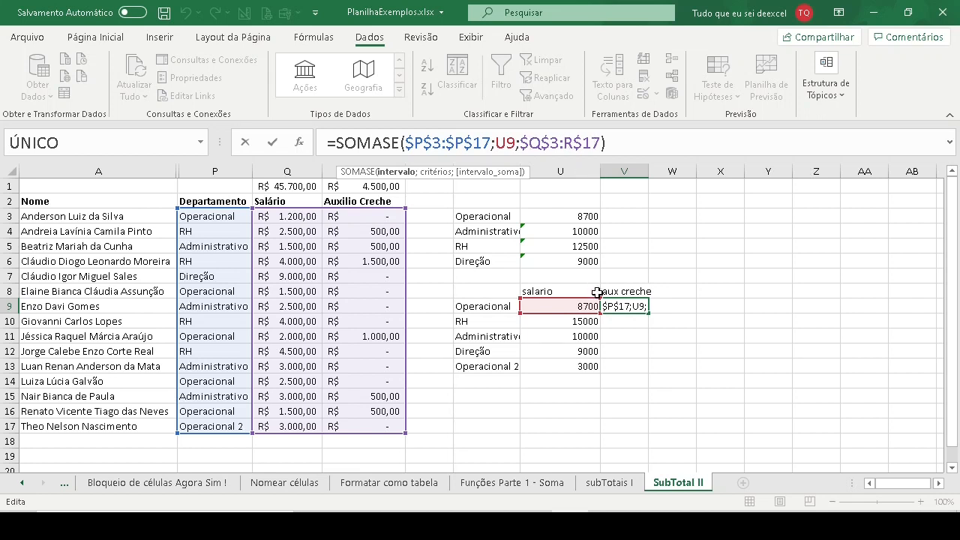
{"action": "left_click", "coordinate": [621, 304]}
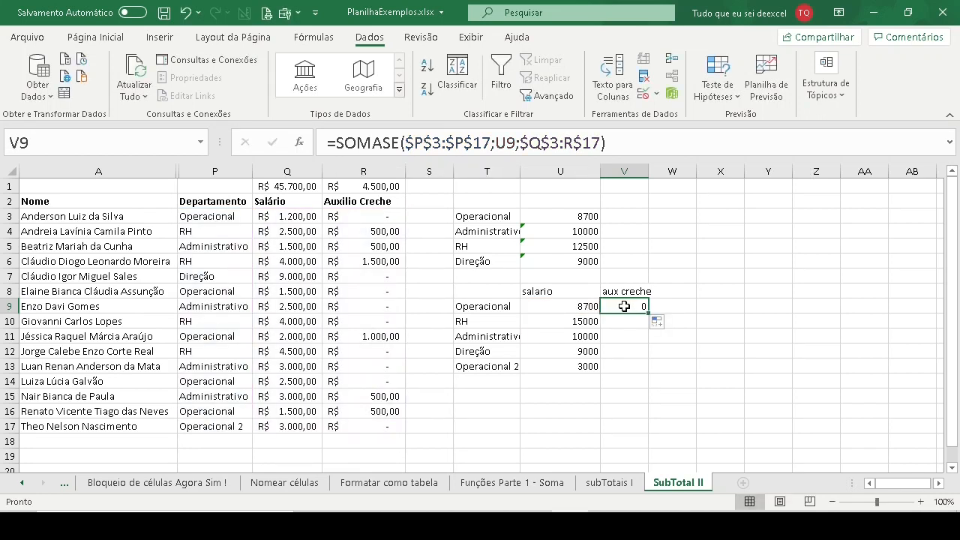
- Lock the sum range in U9's SOMASE formula as $Q$3:$Q$17
{"action": "left_click", "coordinate": [561, 307]}
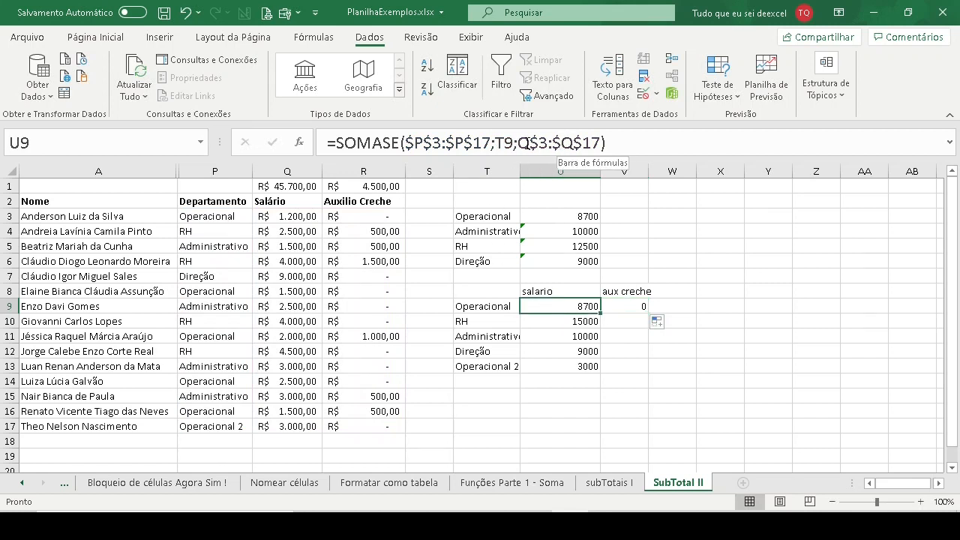
{"action": "left_click", "coordinate": [526, 143]}
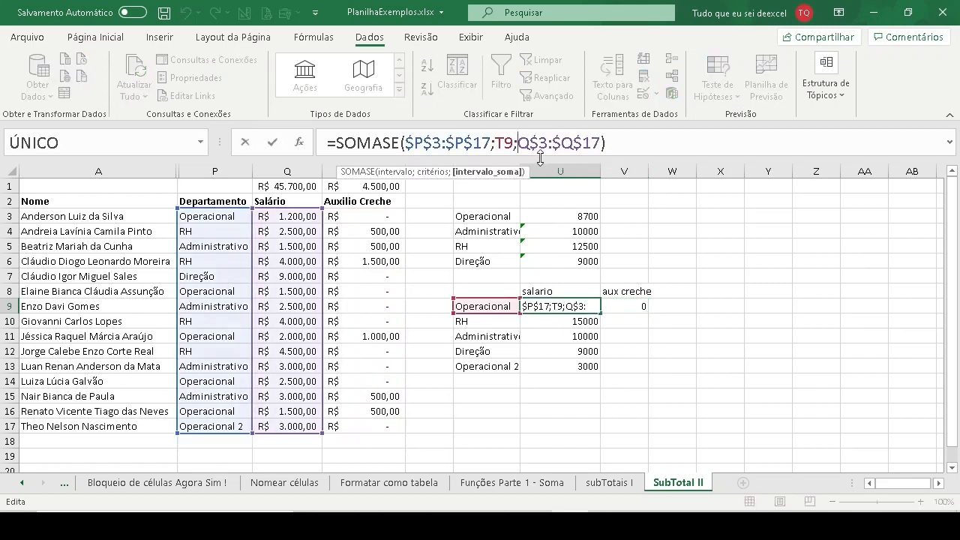
{"action": "type", "text": "$"}
{"action": "key", "text": "Return"}
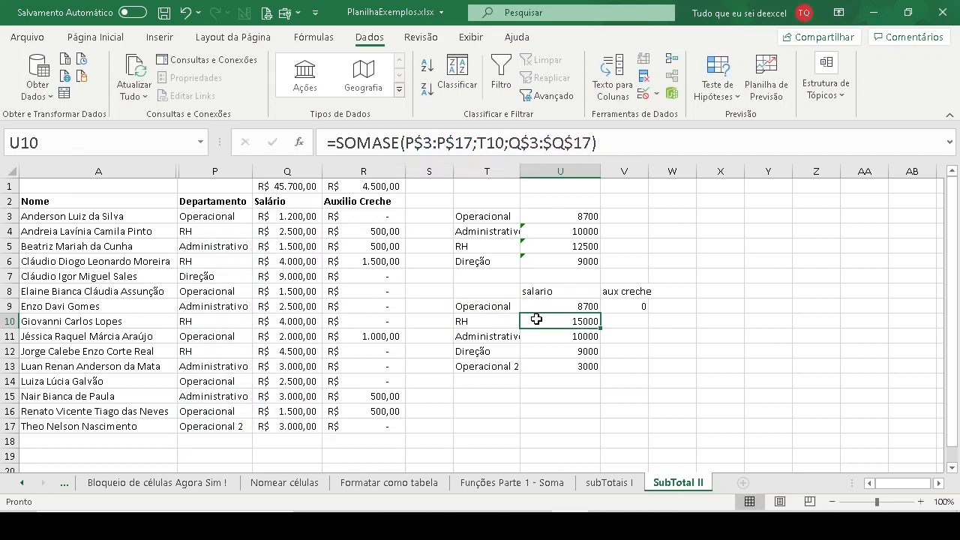
- Fill U9's formula with both ranges locked across to V9 and check the sum range it received
{"action": "left_click", "coordinate": [564, 306]}
{"action": "left_click_drag", "start_coordinate": [602, 314], "coordinate": [629, 306]}
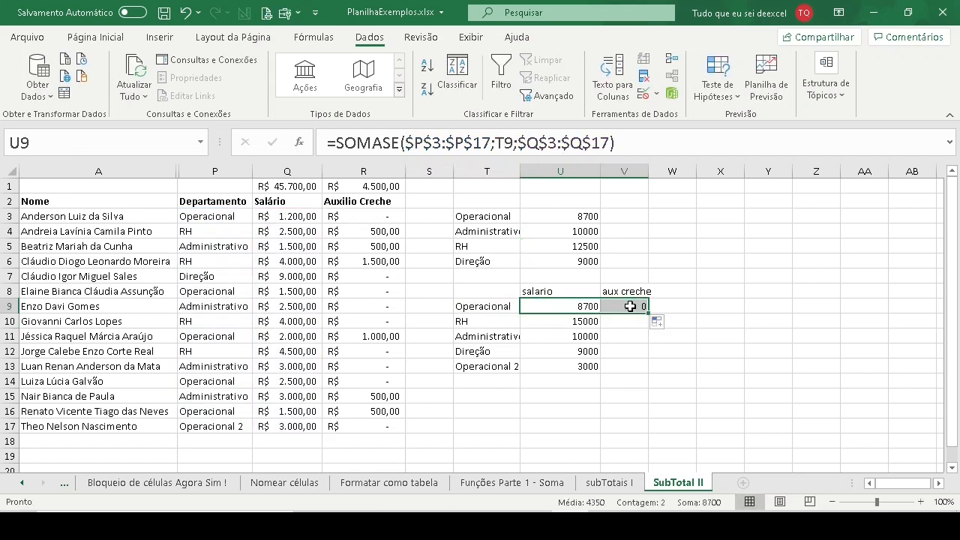
{"action": "left_click", "coordinate": [627, 306]}
{"action": "left_click", "coordinate": [564, 142]}
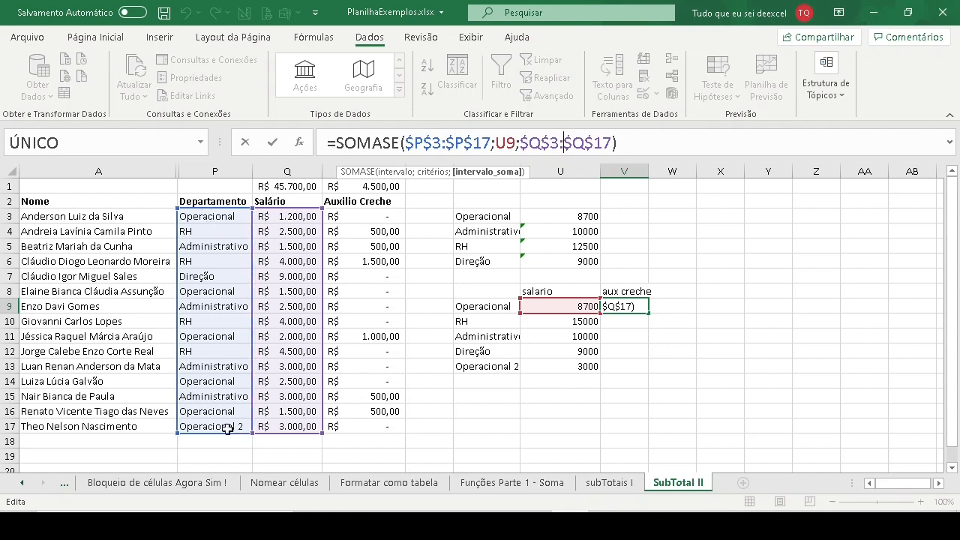
{"action": "key", "text": "Escape"}
- Compare the ranges and criterion in U9's and V9's SOMASE formulas against the Auxilio Creche data
{"action": "left_click", "coordinate": [561, 305]}
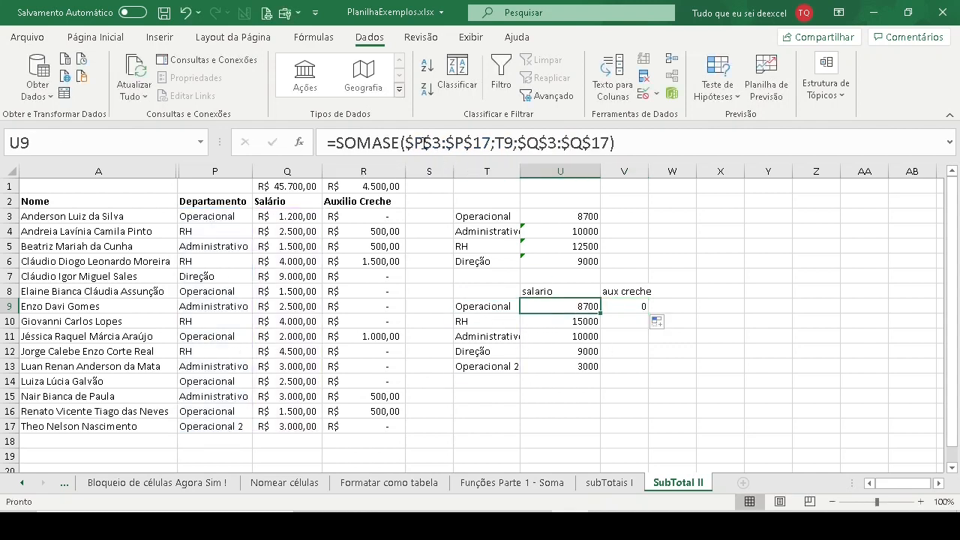
{"action": "left_click", "coordinate": [424, 143]}
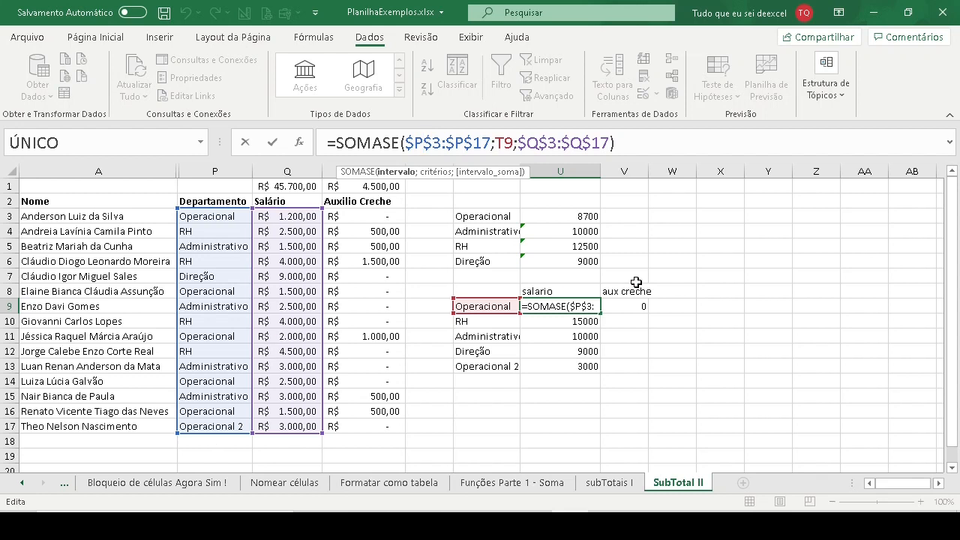
{"action": "key", "text": "Escape"}
{"action": "left_click", "coordinate": [634, 307]}
{"action": "left_click", "coordinate": [551, 142]}
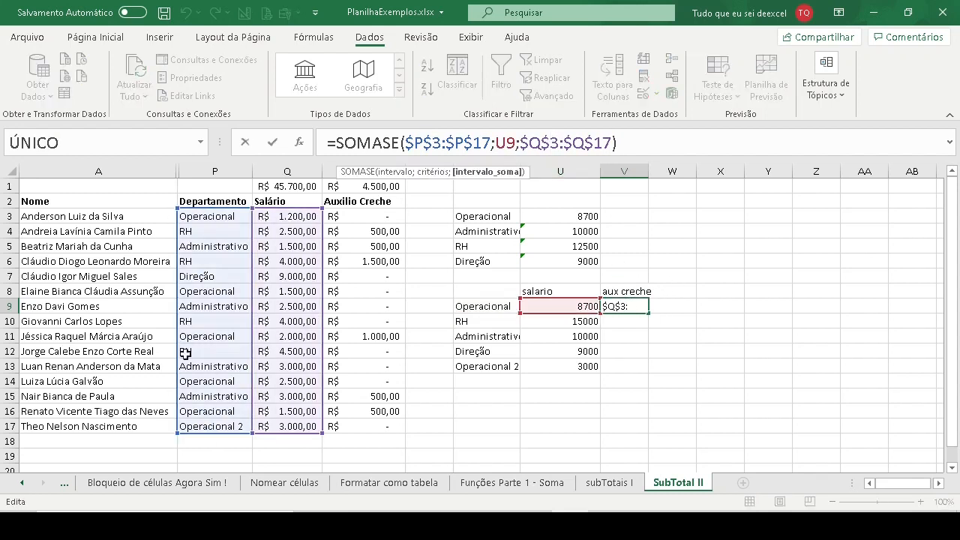
{"action": "left_click", "coordinate": [621, 307]}
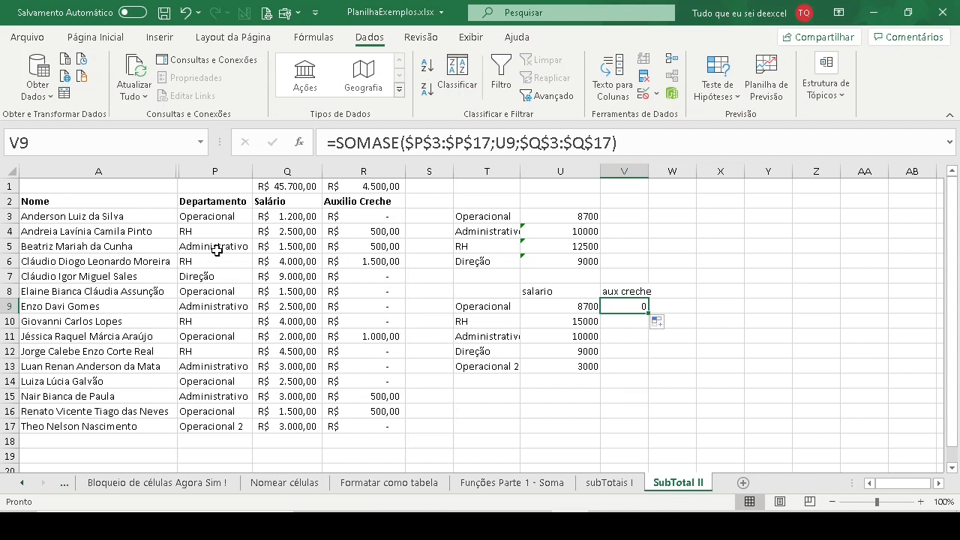
{"action": "left_click", "coordinate": [388, 414]}
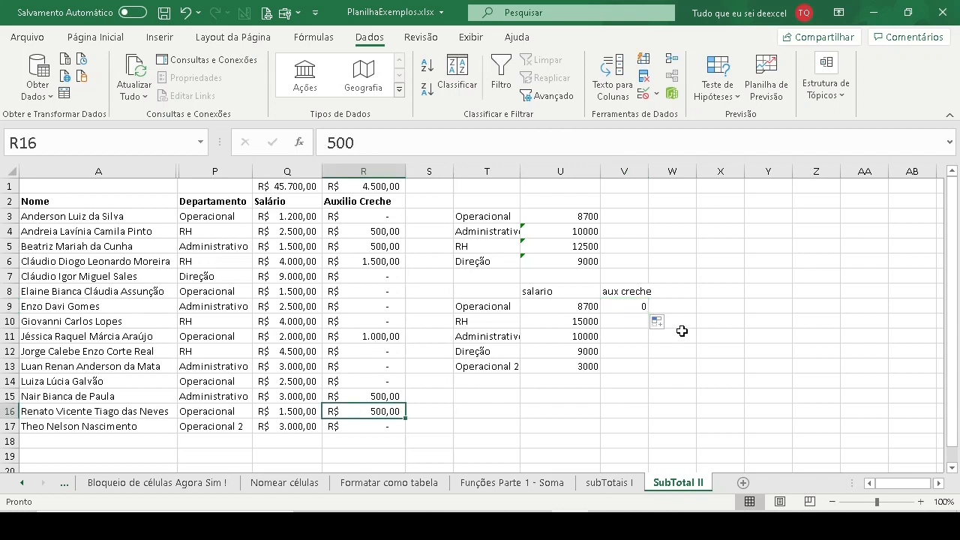
{"action": "left_click", "coordinate": [635, 307]}
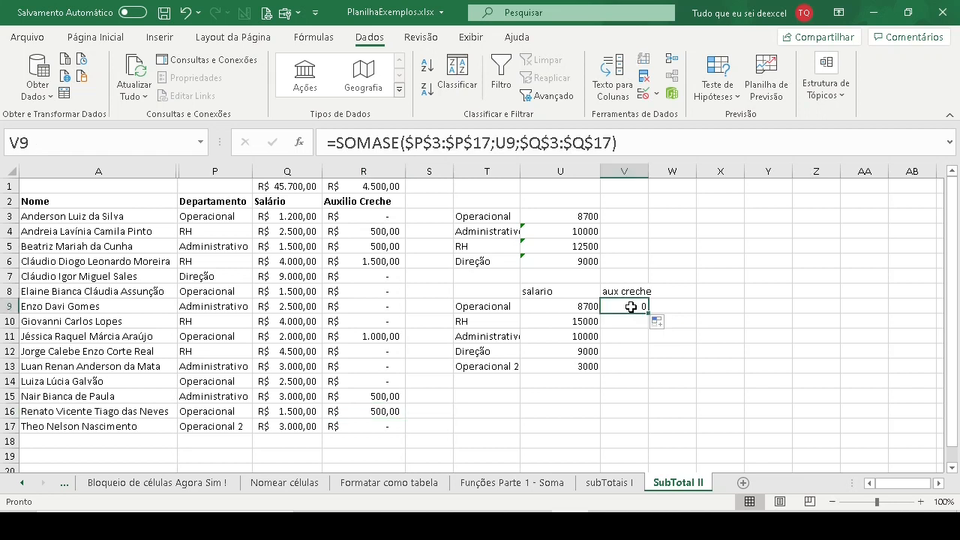
{"action": "left_click", "coordinate": [504, 143]}
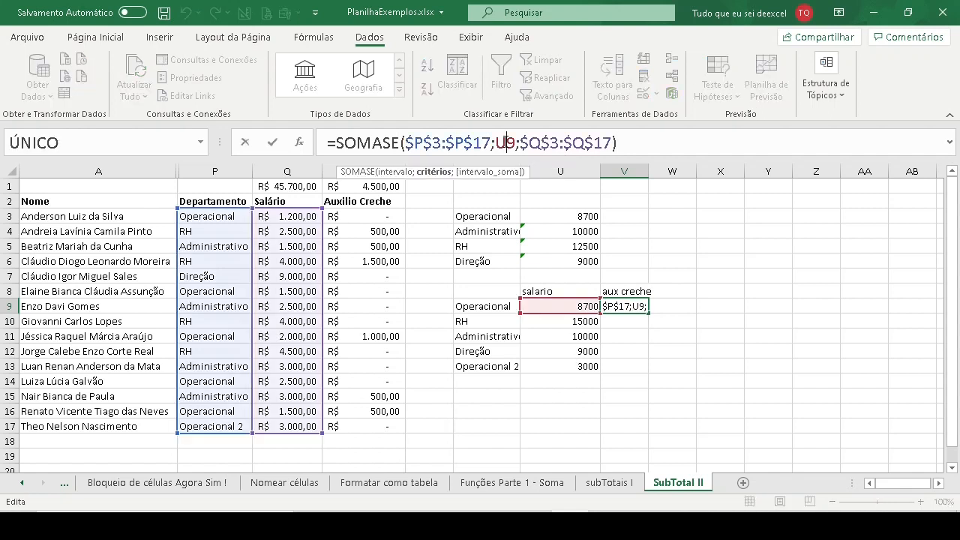
- Fill U9's locked SOMASE formula down to U13 and check the criterion reference in U10
{"action": "left_click", "coordinate": [581, 306]}
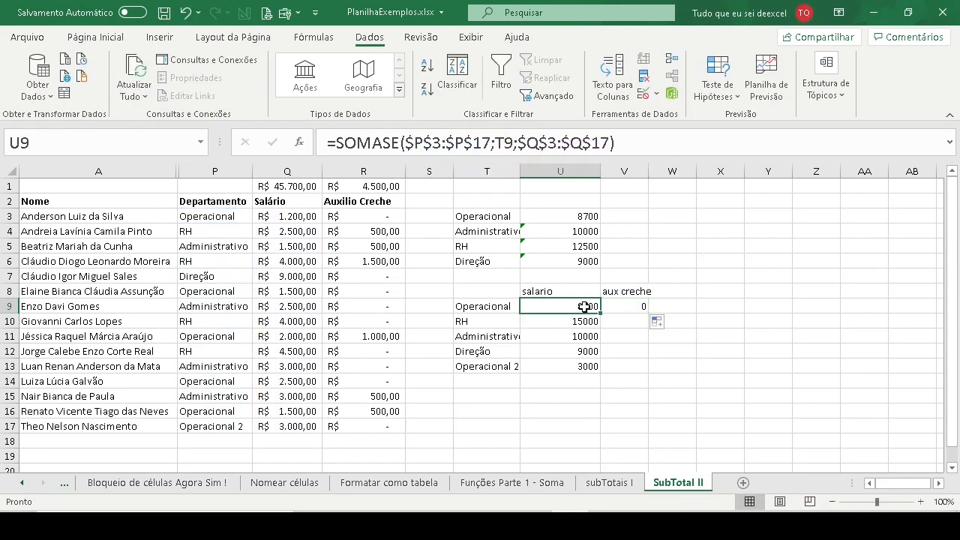
{"action": "left_click_drag", "start_coordinate": [601, 314], "coordinate": [600, 357]}
{"action": "left_click", "coordinate": [560, 321]}
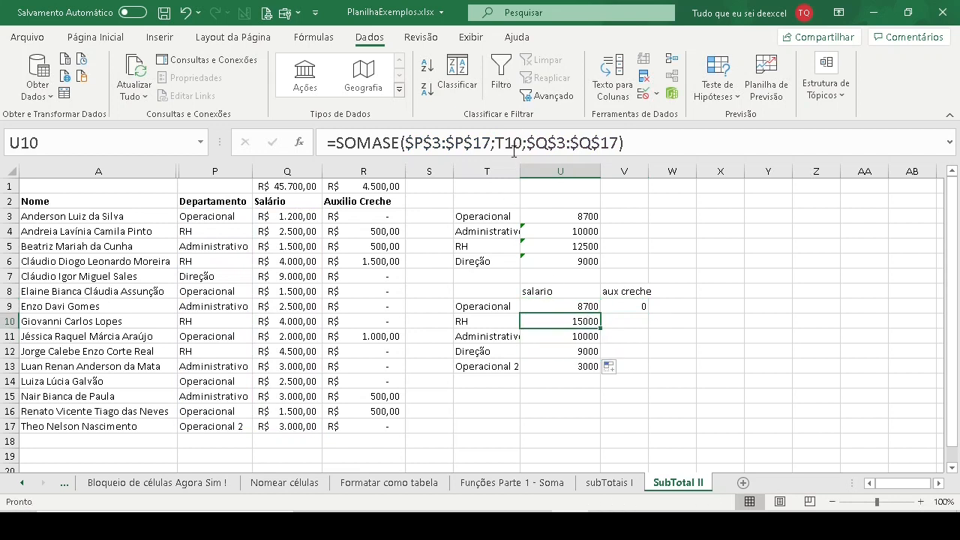
{"action": "left_click", "coordinate": [514, 142]}
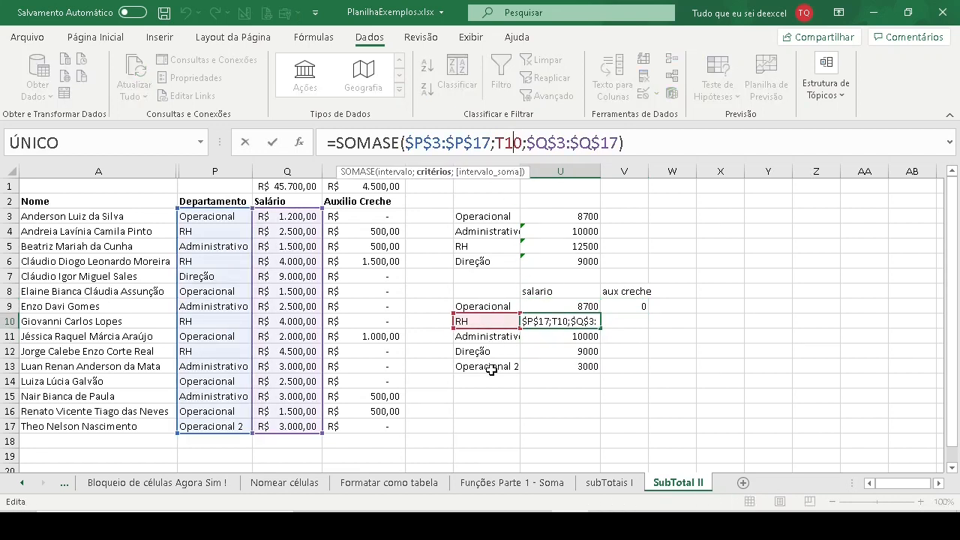
{"action": "key", "text": "Escape"}
- Refill V9 from U9 and compare the criterion references in the two formulas
{"action": "left_click", "coordinate": [625, 306]}
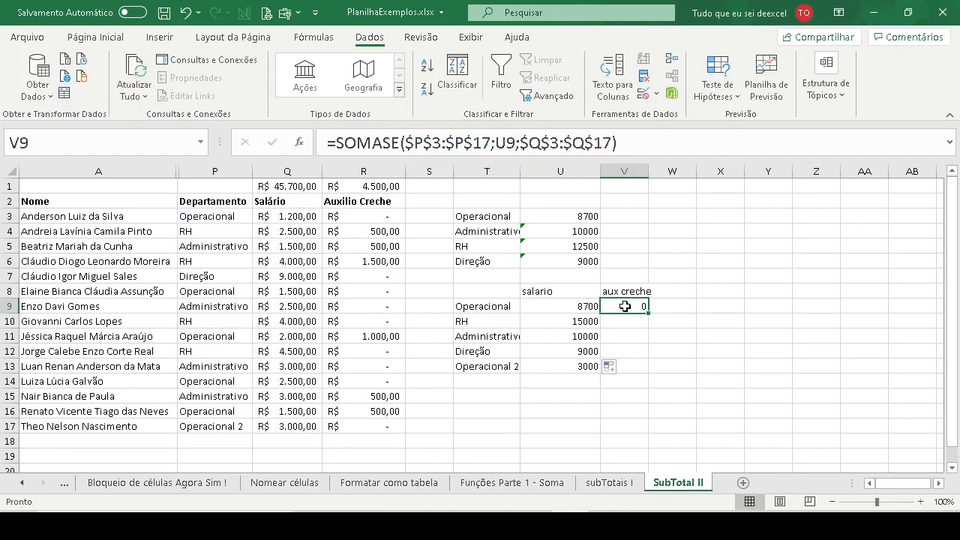
{"action": "left_click", "coordinate": [573, 306]}
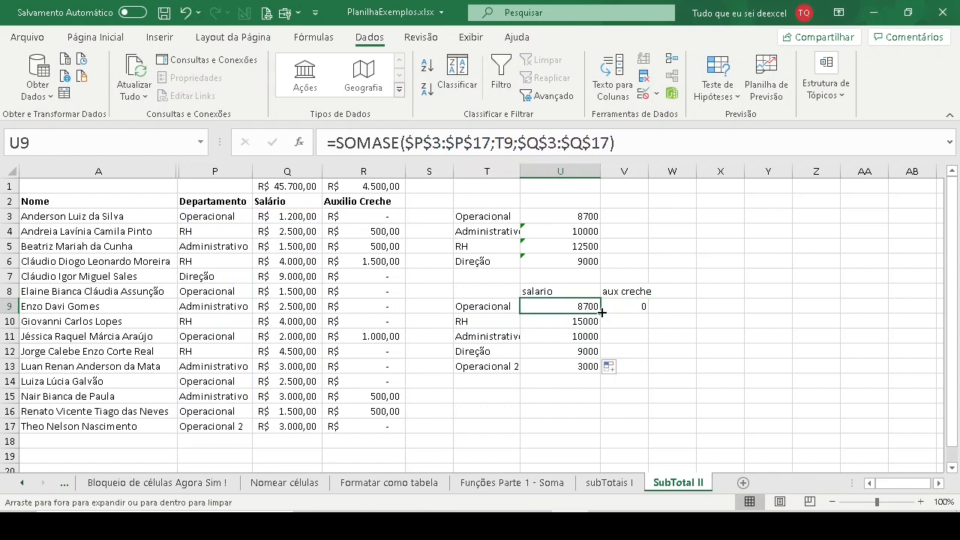
{"action": "left_click_drag", "start_coordinate": [602, 312], "coordinate": [635, 306]}
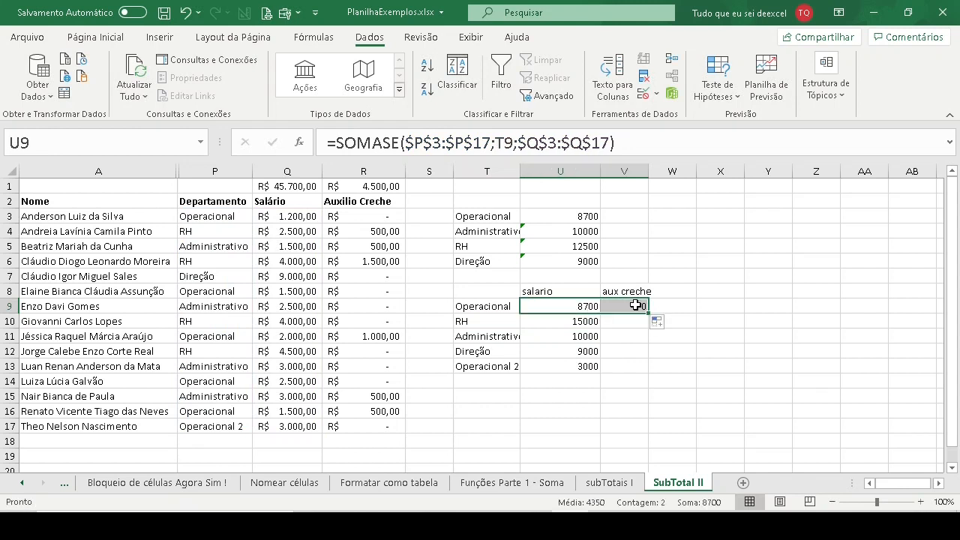
{"action": "left_click", "coordinate": [506, 142]}
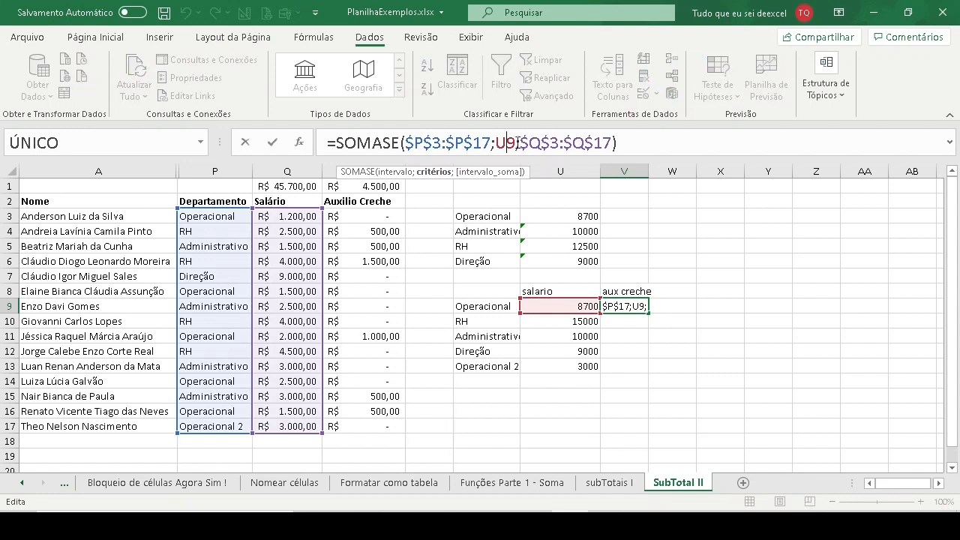
{"action": "key", "text": "Escape"}
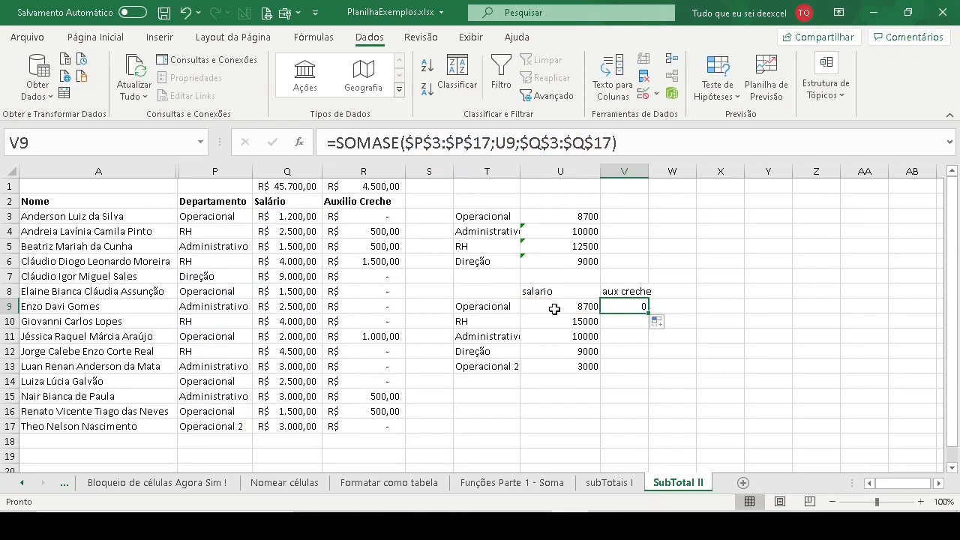
{"action": "left_click", "coordinate": [553, 307]}
{"action": "left_click", "coordinate": [498, 142]}
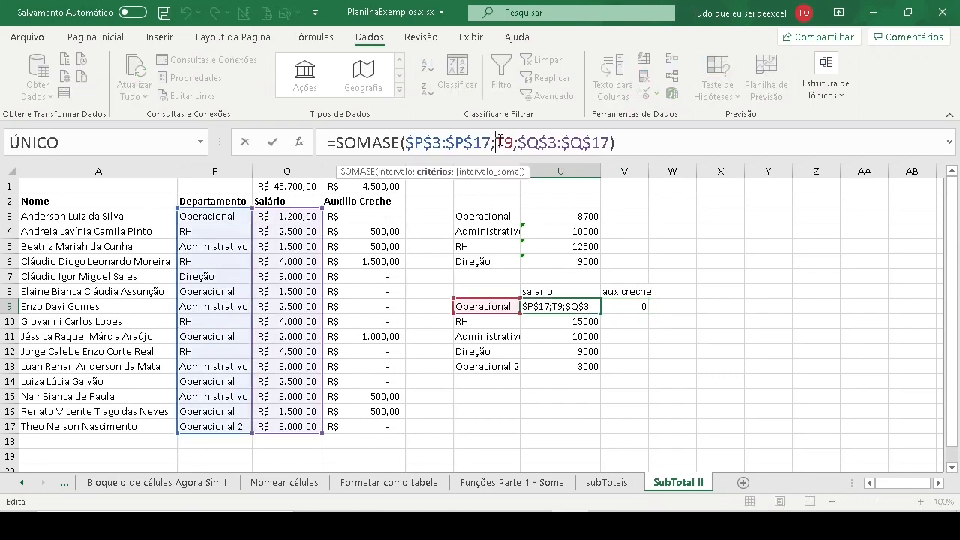
{"action": "key", "text": "Escape"}
{"action": "key", "text": "Right"}
- Move the criterion in V9's SOMASE formula to T9 and fill the formula down to V13
{"action": "left_click", "coordinate": [498, 142]}
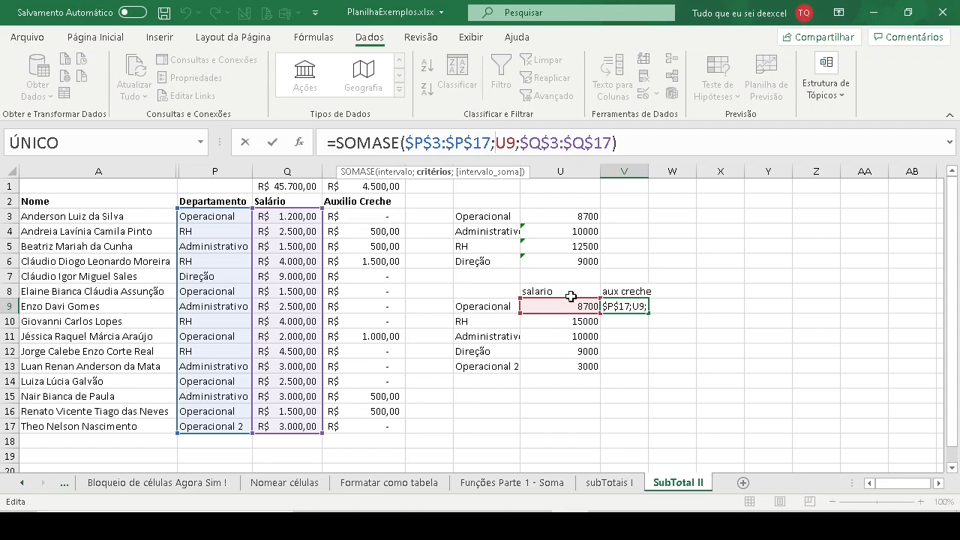
{"action": "left_click_drag", "start_coordinate": [567, 300], "coordinate": [501, 302]}
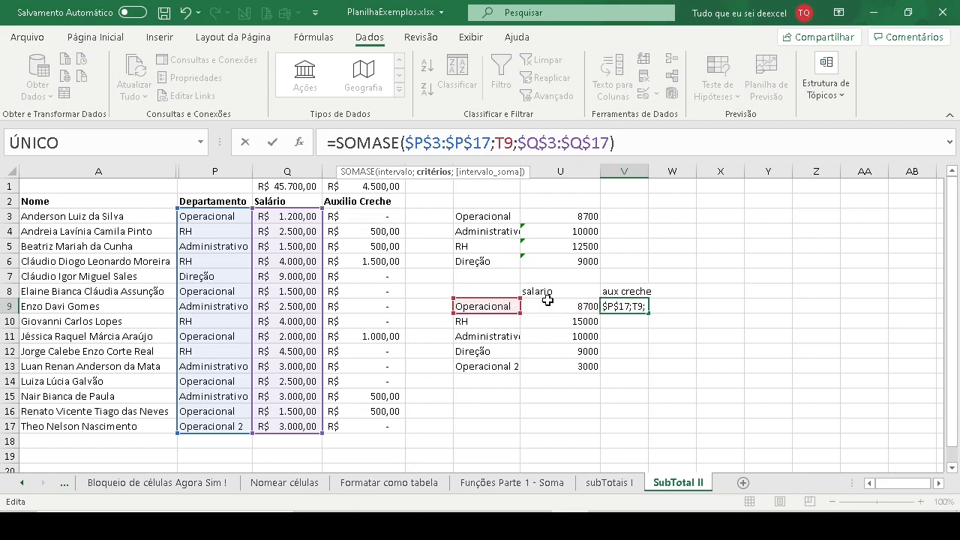
{"action": "key", "text": "Return"}
{"action": "left_click", "coordinate": [622, 308]}
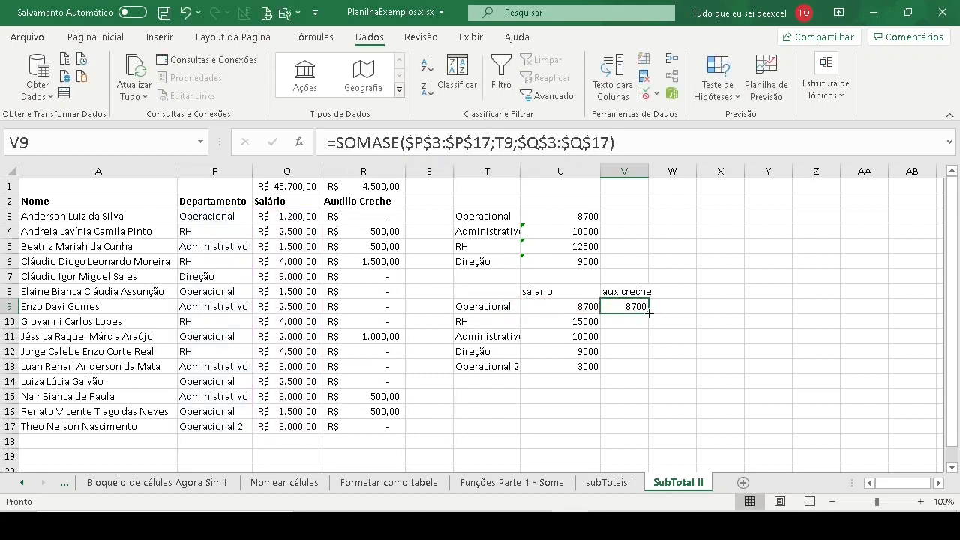
{"action": "double_click", "coordinate": [649, 314]}
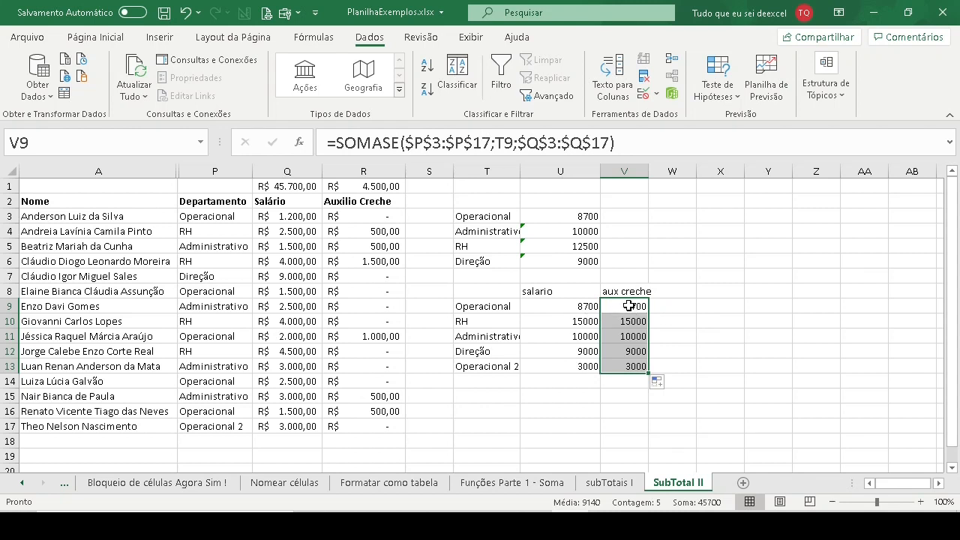
- Lock the criterion in U9's SOMASE formula as $T$9 and fill the formula across to V9
{"action": "left_click", "coordinate": [568, 307]}
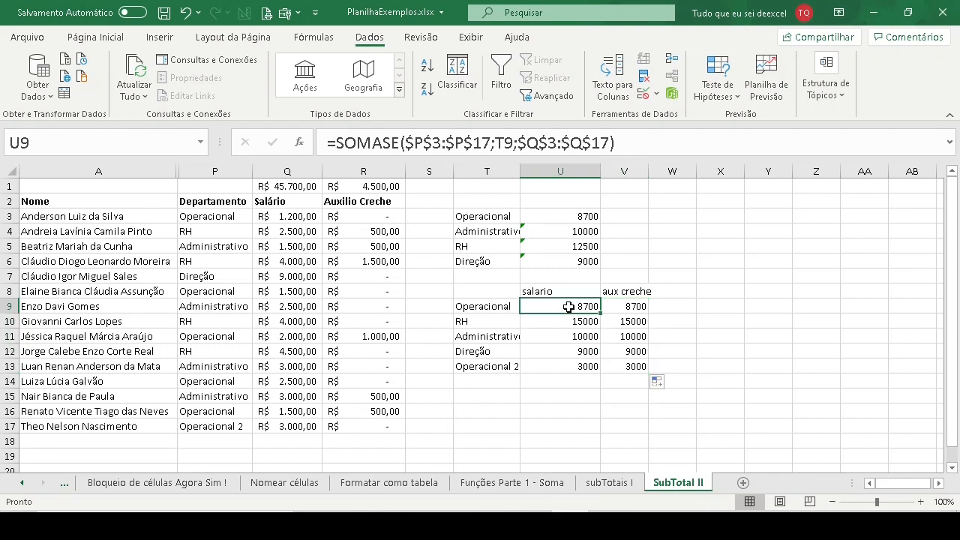
{"action": "left_click", "coordinate": [505, 141]}
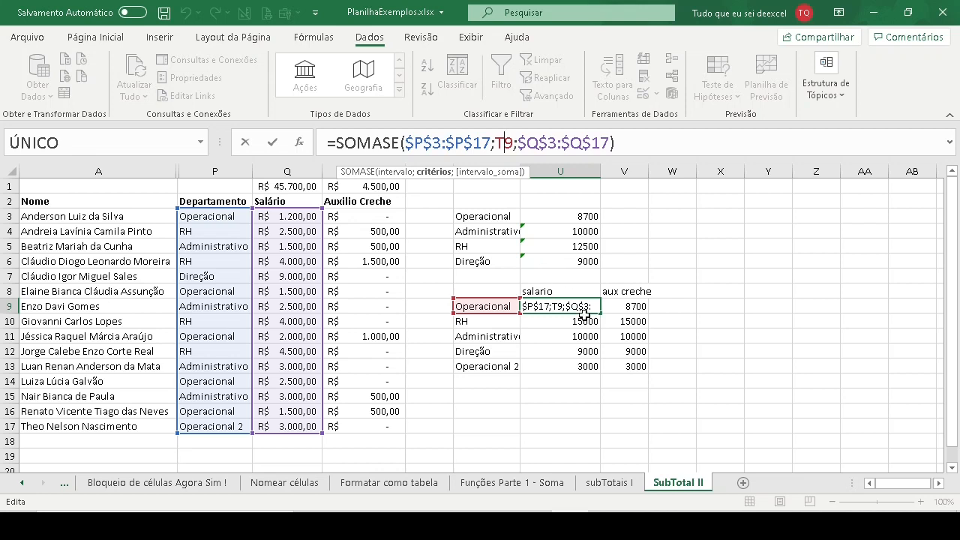
{"action": "key", "text": "F4"}
{"action": "key", "text": "Return"}
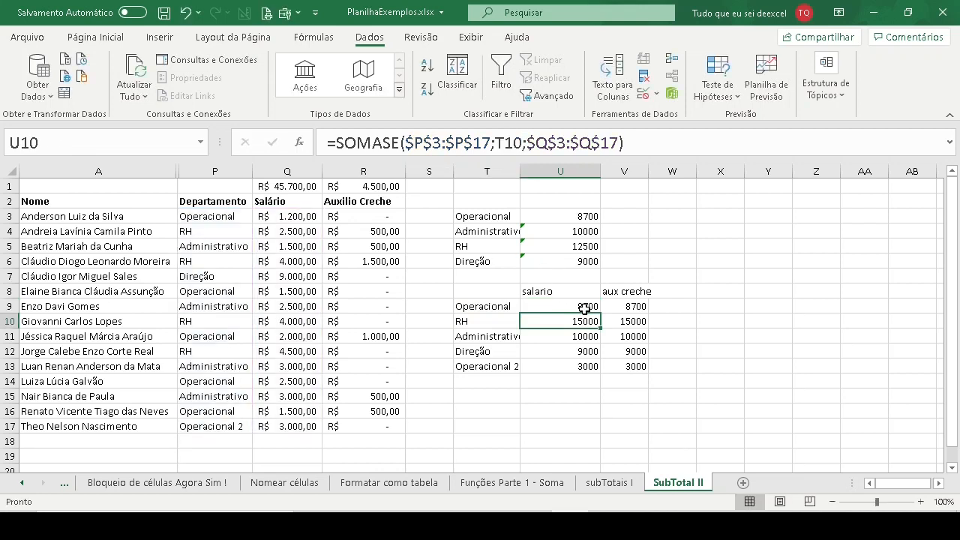
{"action": "left_click", "coordinate": [584, 308]}
{"action": "left_click_drag", "start_coordinate": [602, 316], "coordinate": [638, 307]}
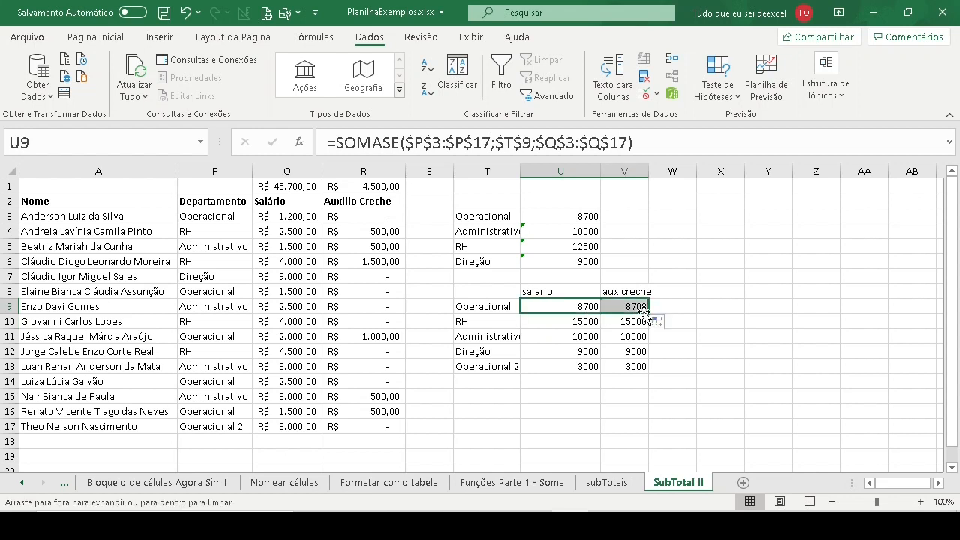
- Check the criterion and sum range in V9's copied SOMASE formula against the salario and aux creche headings
{"action": "left_click", "coordinate": [631, 307]}
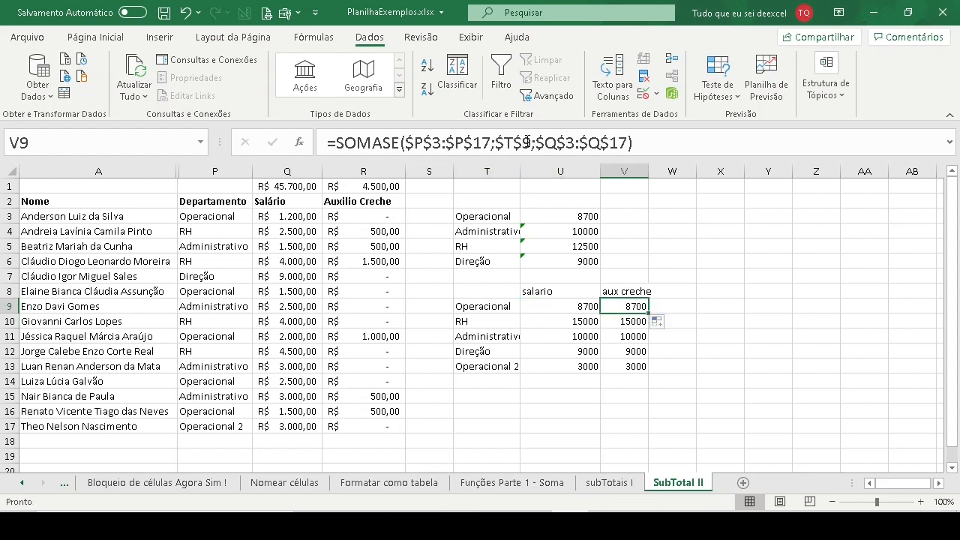
{"action": "left_click", "coordinate": [515, 142]}
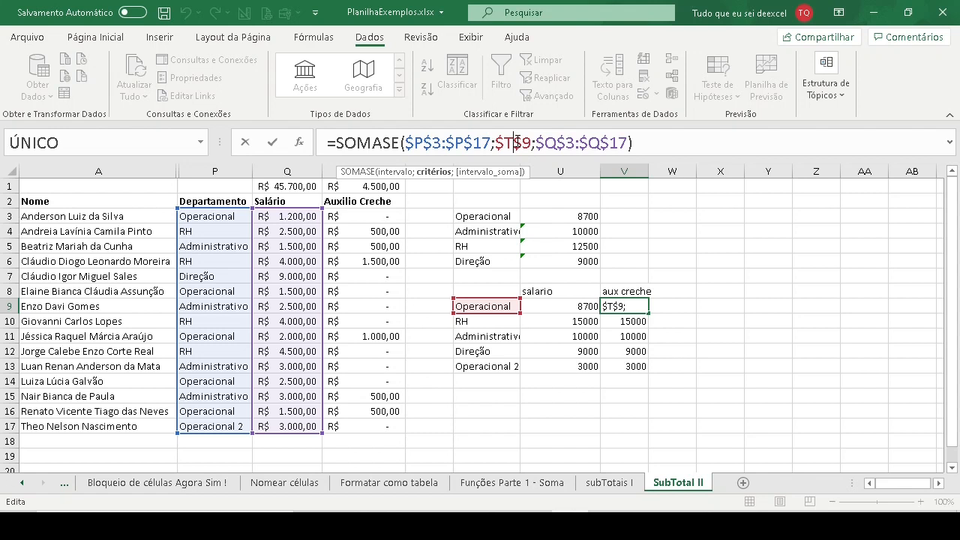
{"action": "key", "text": "Return"}
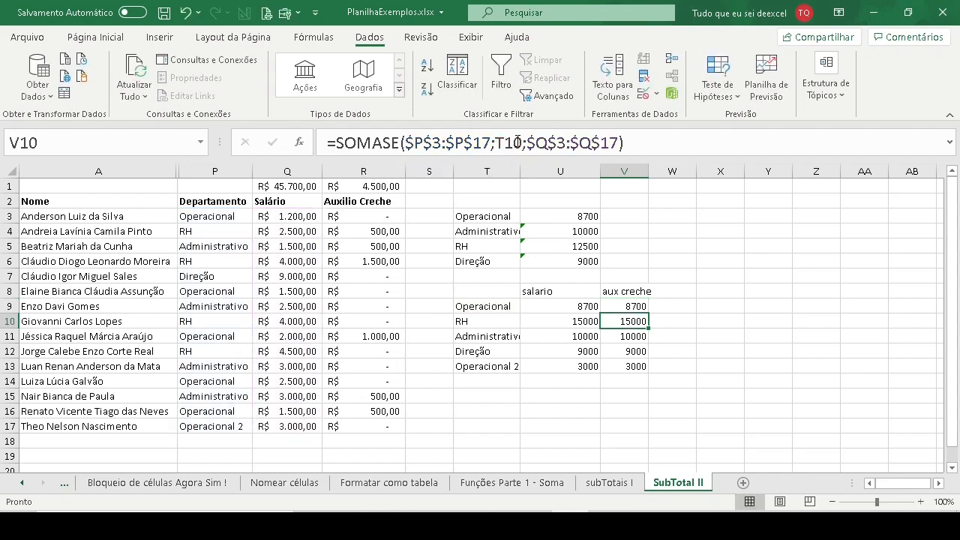
{"action": "left_click", "coordinate": [635, 306]}
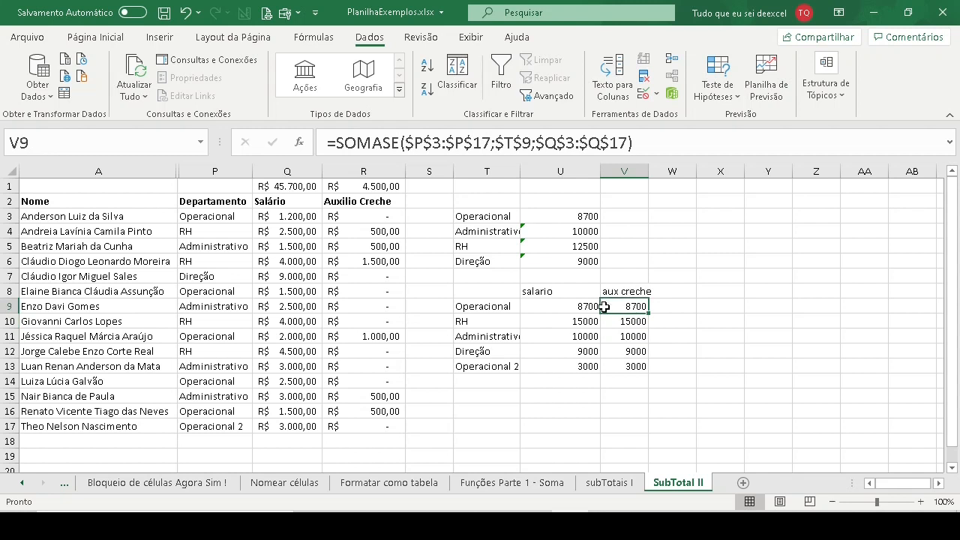
{"action": "left_click", "coordinate": [518, 142]}
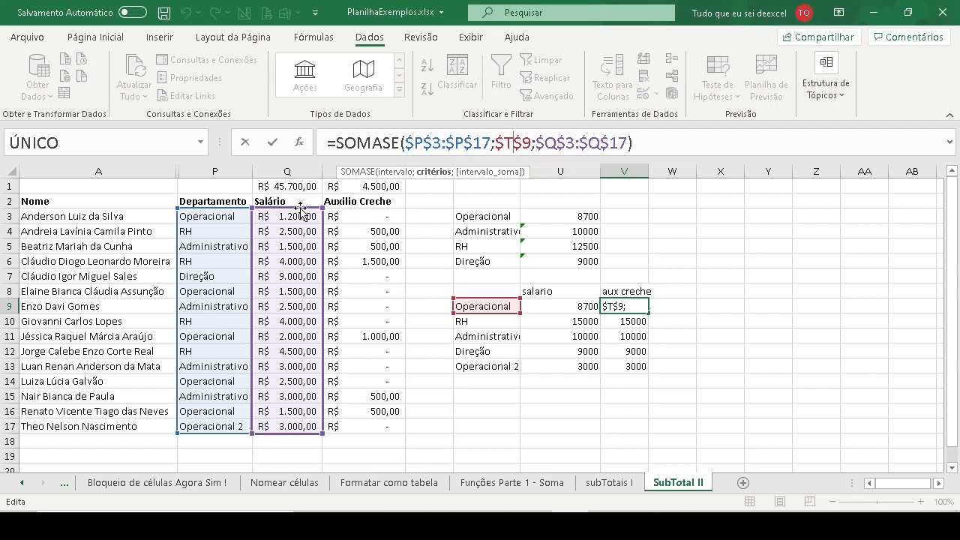
{"action": "left_click", "coordinate": [554, 292]}
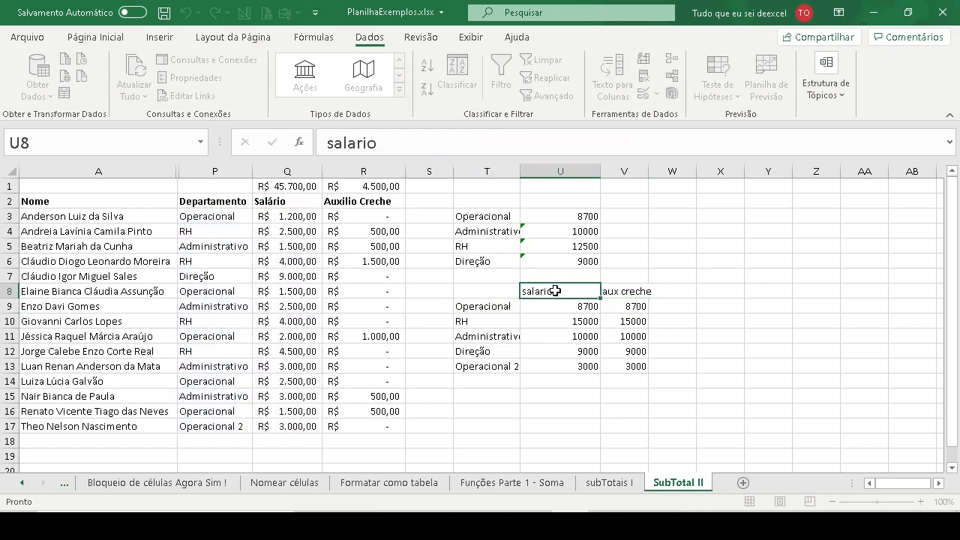
{"action": "left_click", "coordinate": [621, 292]}
{"action": "left_click", "coordinate": [635, 306]}
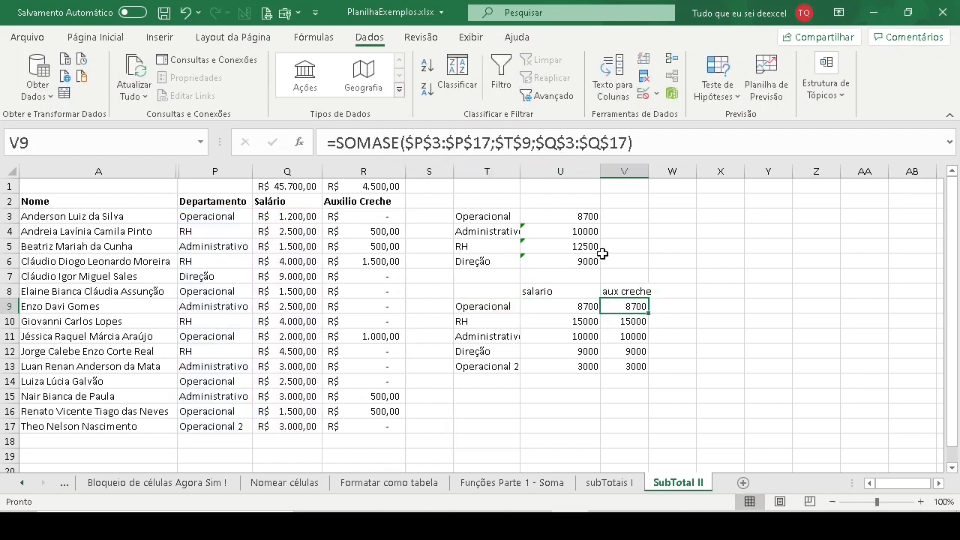
- Free the column of U9's sum range as Q$3:Q$17, fill the formula across to V9 and check its references
{"action": "left_click", "coordinate": [565, 306]}
{"action": "left_click", "coordinate": [549, 143]}
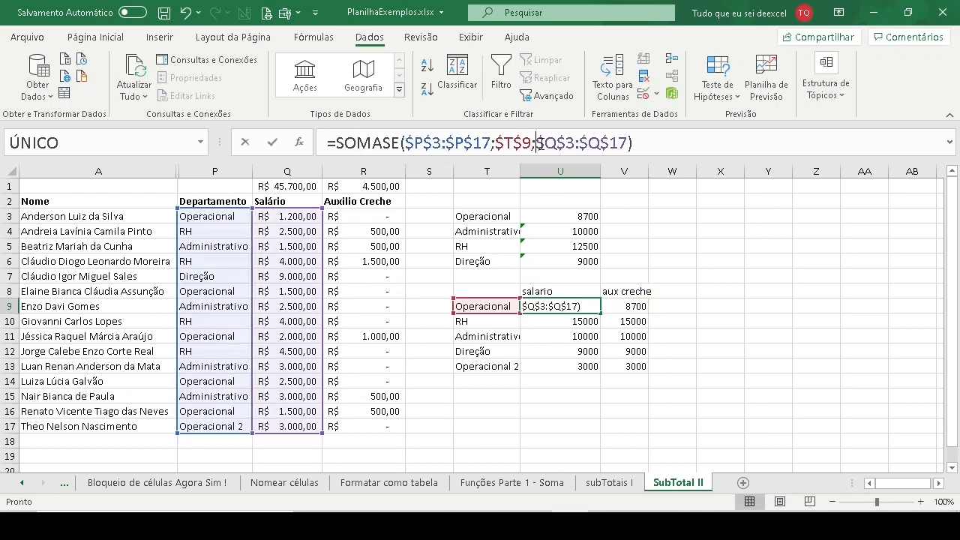
{"action": "key", "text": "Delete"}
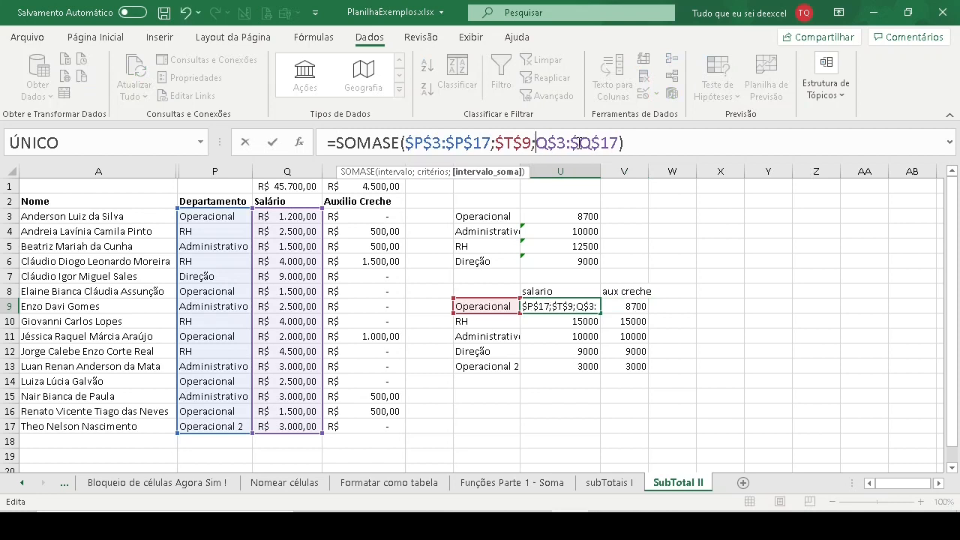
{"action": "left_click", "coordinate": [570, 143]}
{"action": "key", "text": "Delete"}
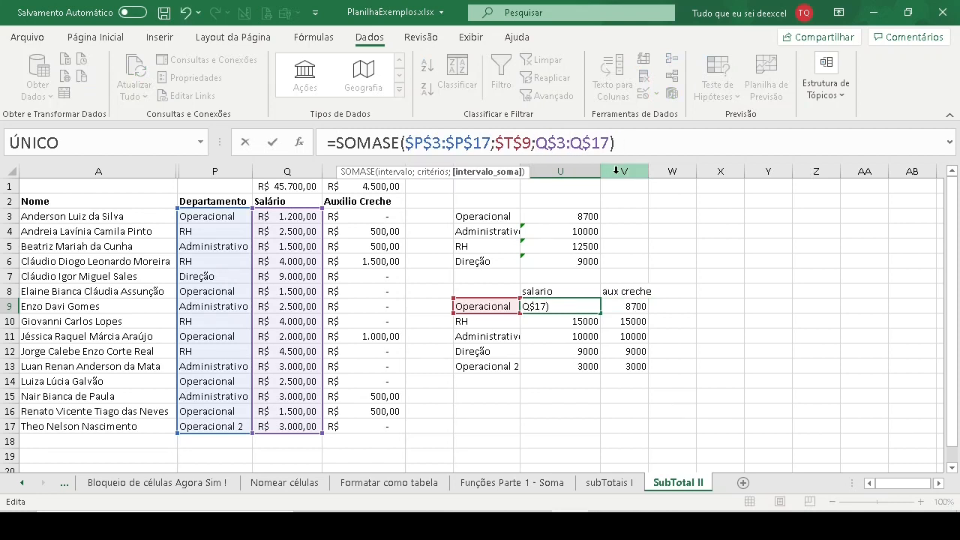
{"action": "key", "text": "Return"}
{"action": "left_click", "coordinate": [598, 306]}
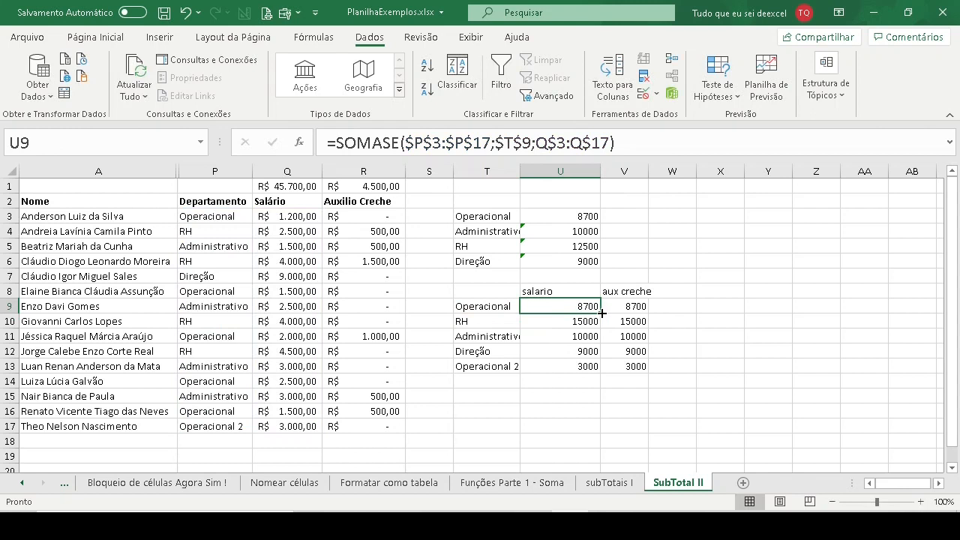
{"action": "left_click_drag", "start_coordinate": [602, 313], "coordinate": [634, 315]}
{"action": "left_click", "coordinate": [549, 143]}
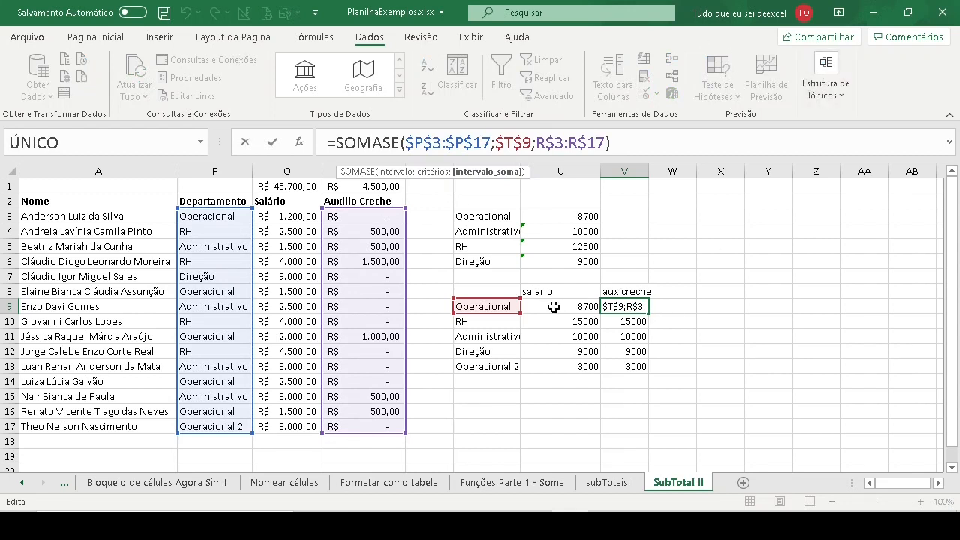
- Fill the SOMASE formulas with the fully locked $T$9 criterion from U9 and V9 down to row 13
{"action": "left_click", "coordinate": [585, 306]}
{"action": "double_click", "coordinate": [603, 315]}
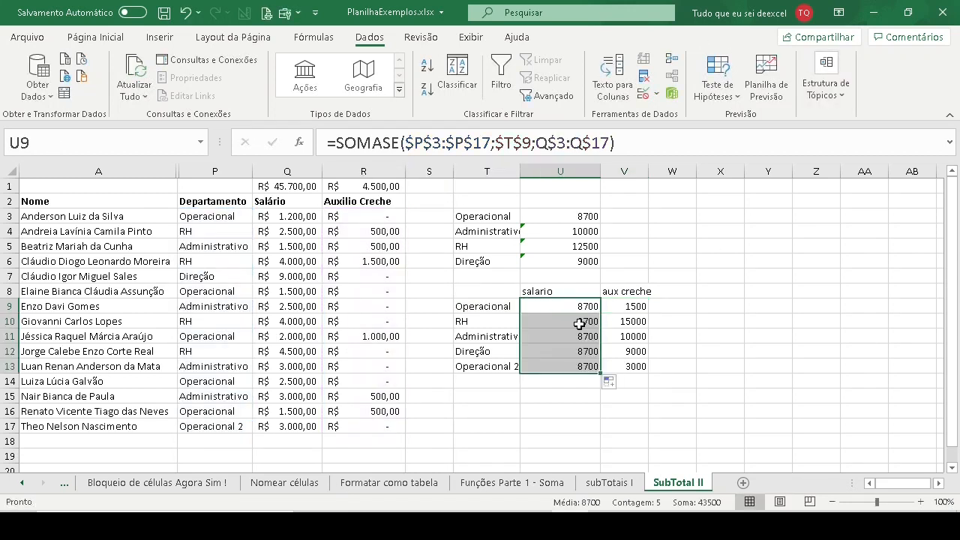
{"action": "left_click", "coordinate": [578, 323]}
{"action": "left_click", "coordinate": [625, 309]}
{"action": "double_click", "coordinate": [648, 315]}
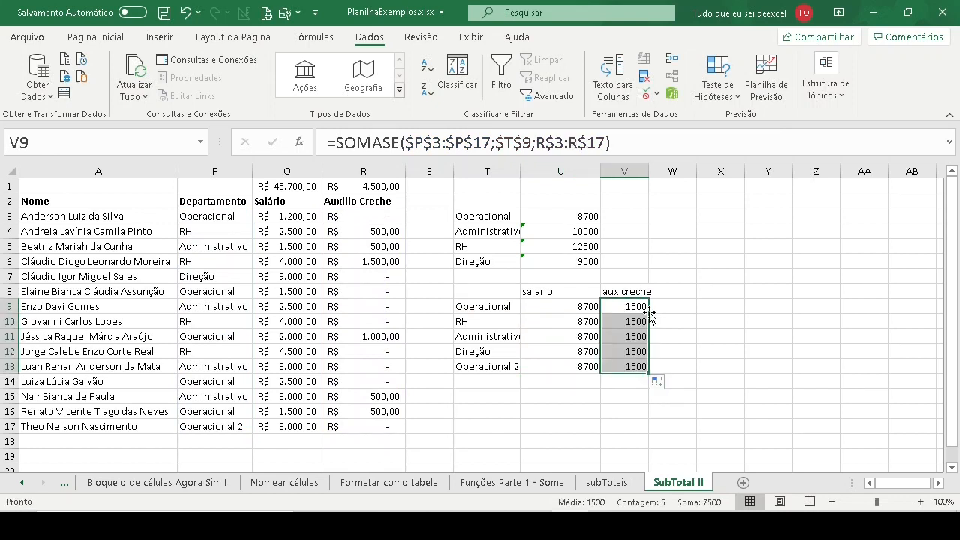
- Compare the criterion reference in U11's SOMASE formula with the department in its row
{"action": "left_click", "coordinate": [580, 306]}
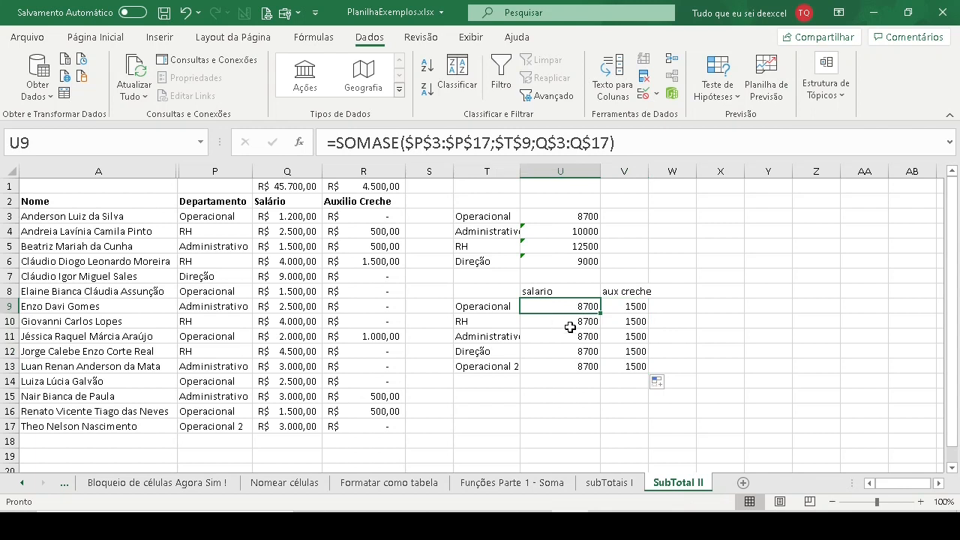
{"action": "left_click", "coordinate": [570, 336]}
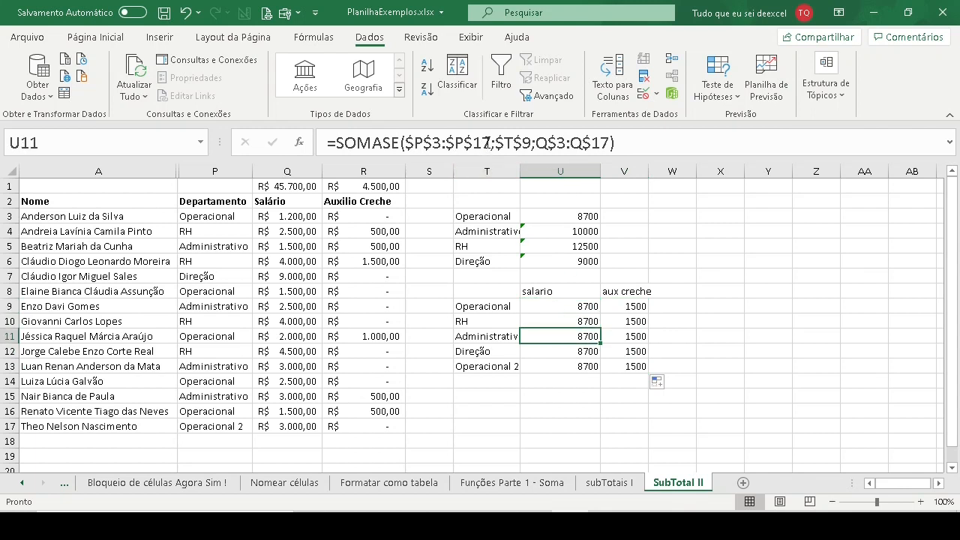
{"action": "left_click", "coordinate": [488, 143]}
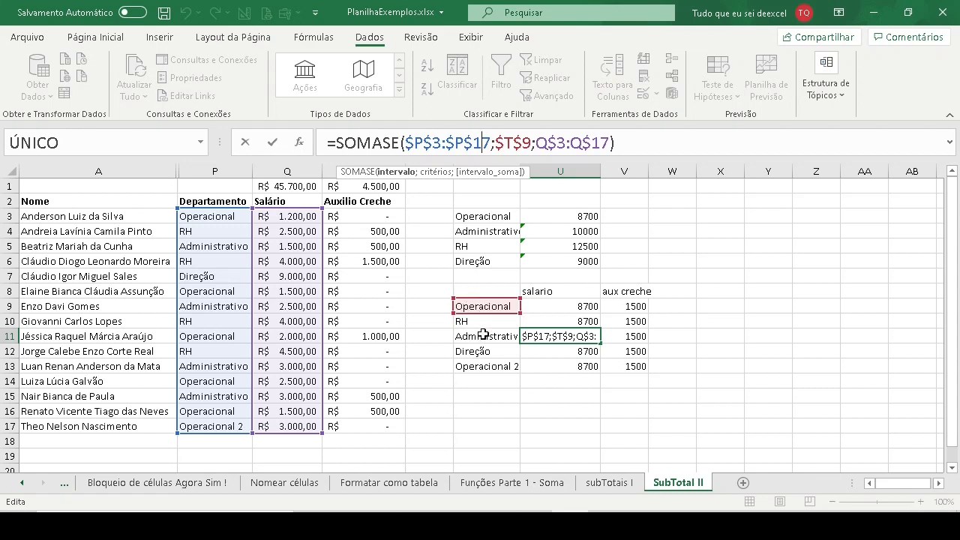
{"action": "key", "text": "ctrl+Return"}
- Free the row of the criterion in U9's SOMASE formula so that it reads $T9
{"action": "left_click", "coordinate": [569, 307]}
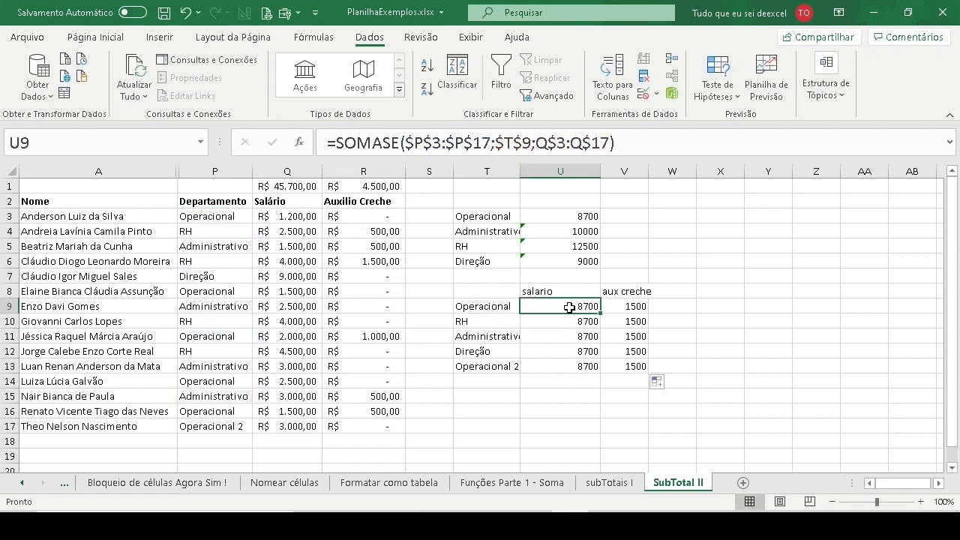
{"action": "left_click", "coordinate": [510, 143]}
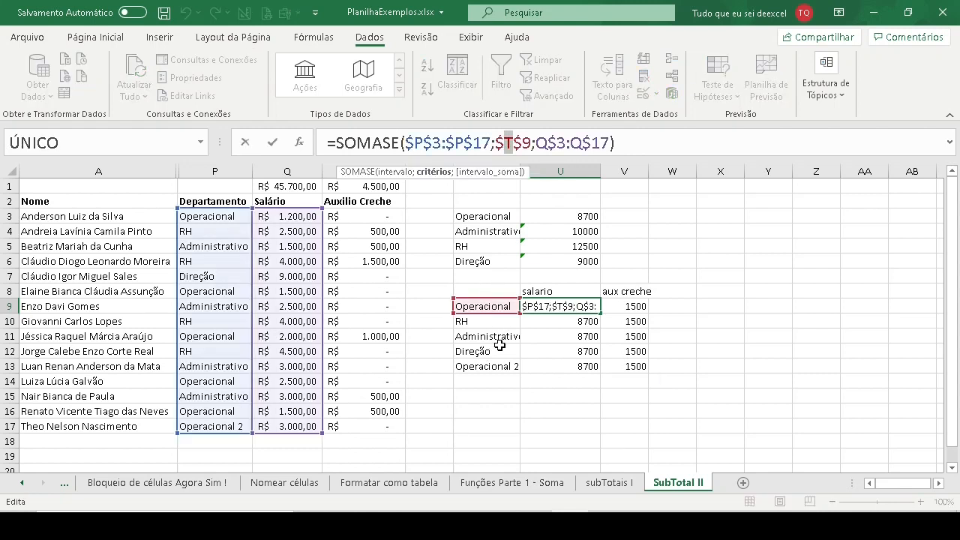
{"action": "left_click", "coordinate": [522, 143]}
{"action": "key", "text": "BackSpace"}
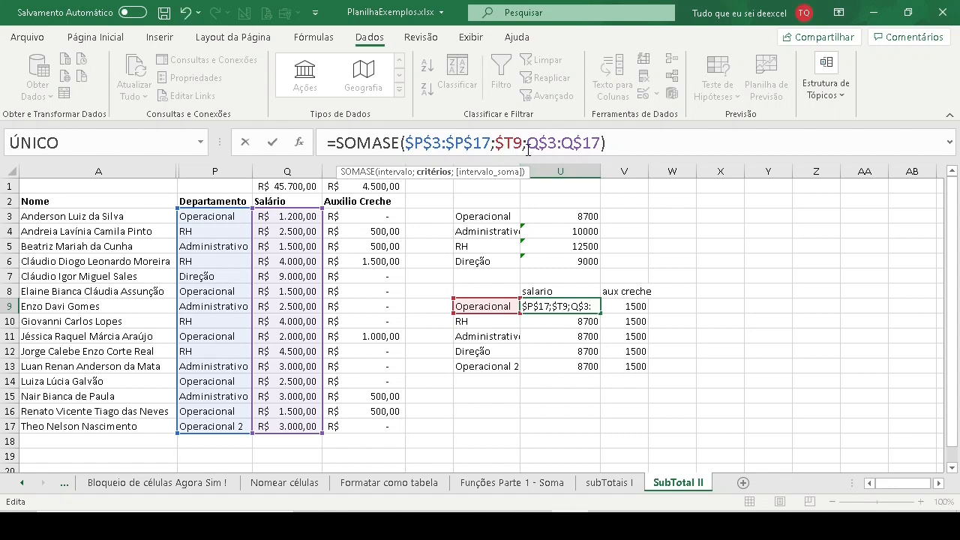
{"action": "key", "text": "Return"}
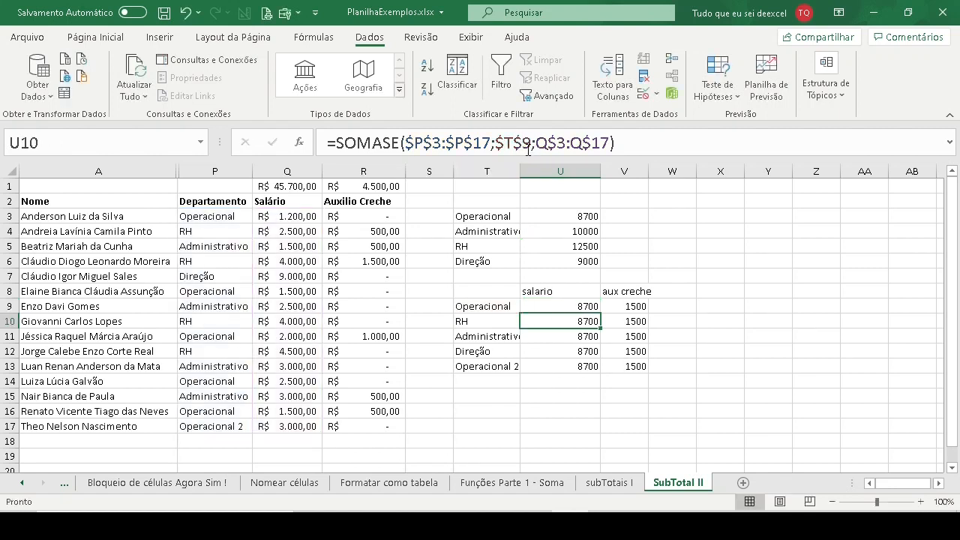
- Fill U9's mixed-reference SOMASE formula down and across through V13
{"action": "left_click", "coordinate": [578, 305]}
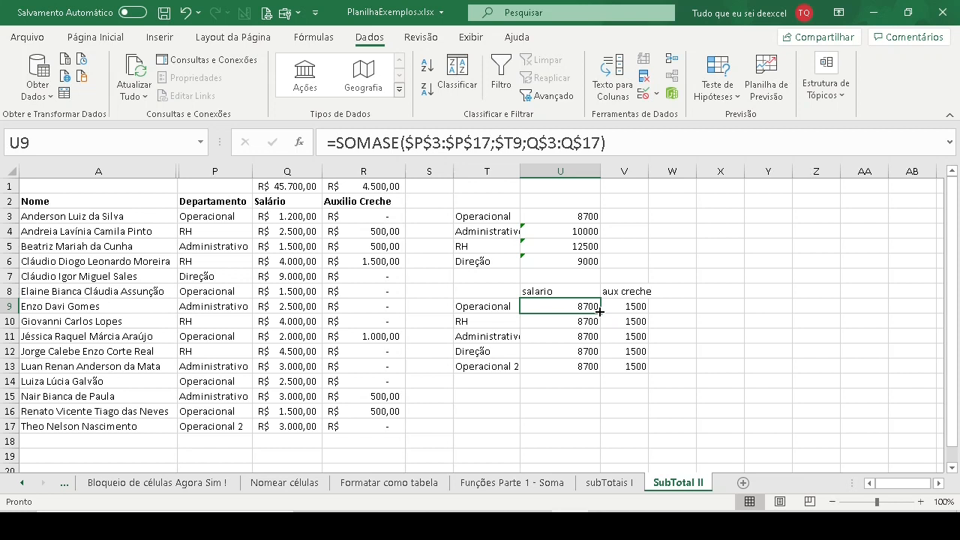
{"action": "left_click_drag", "start_coordinate": [601, 313], "coordinate": [600, 375]}
{"action": "left_click", "coordinate": [585, 306]}
{"action": "left_click_drag", "start_coordinate": [602, 315], "coordinate": [643, 372]}
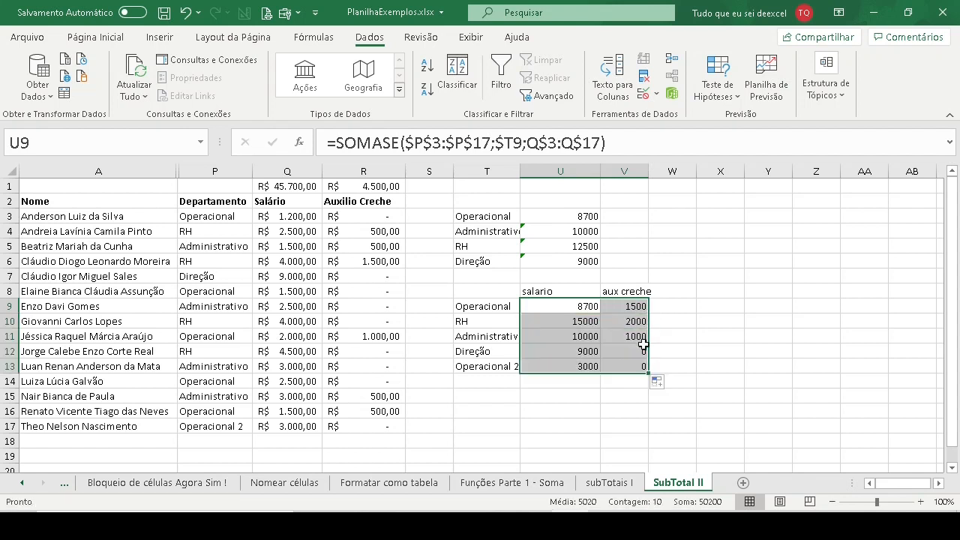
- Examine the department range, criterion and Auxilio Creche sum range in the SOMASE formulas from V9 to V13
{"action": "left_click", "coordinate": [632, 308]}
{"action": "left_click", "coordinate": [513, 143]}
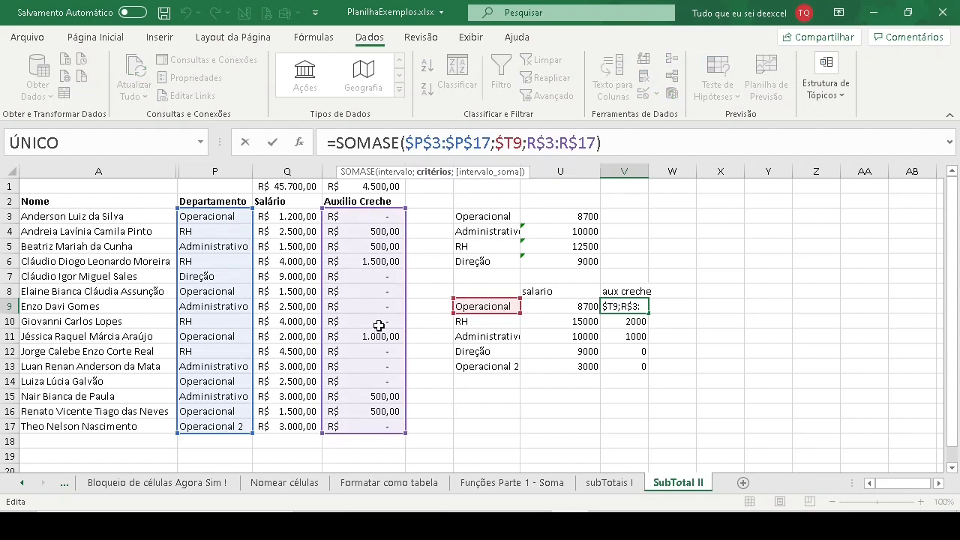
{"action": "key", "text": "ctrl+Return"}
{"action": "left_click", "coordinate": [636, 321]}
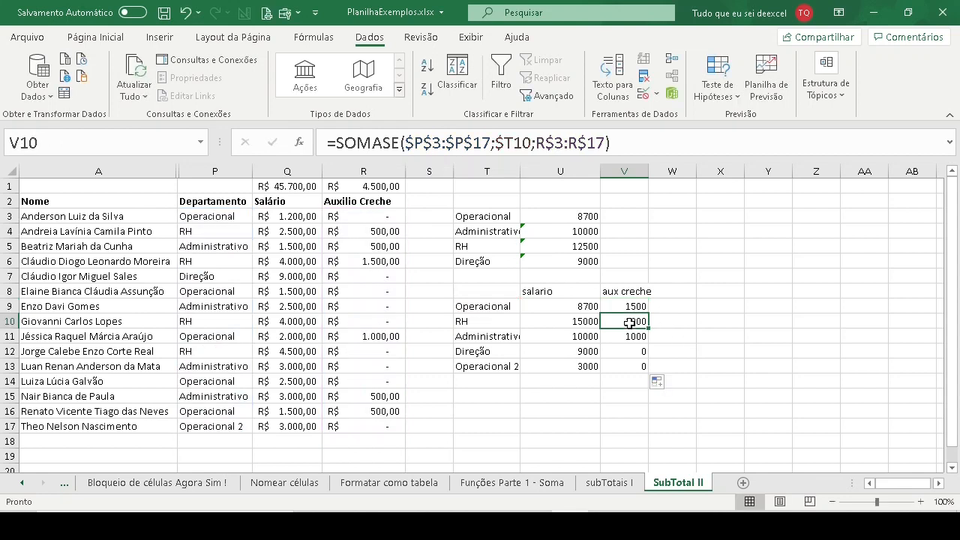
{"action": "left_click", "coordinate": [486, 146]}
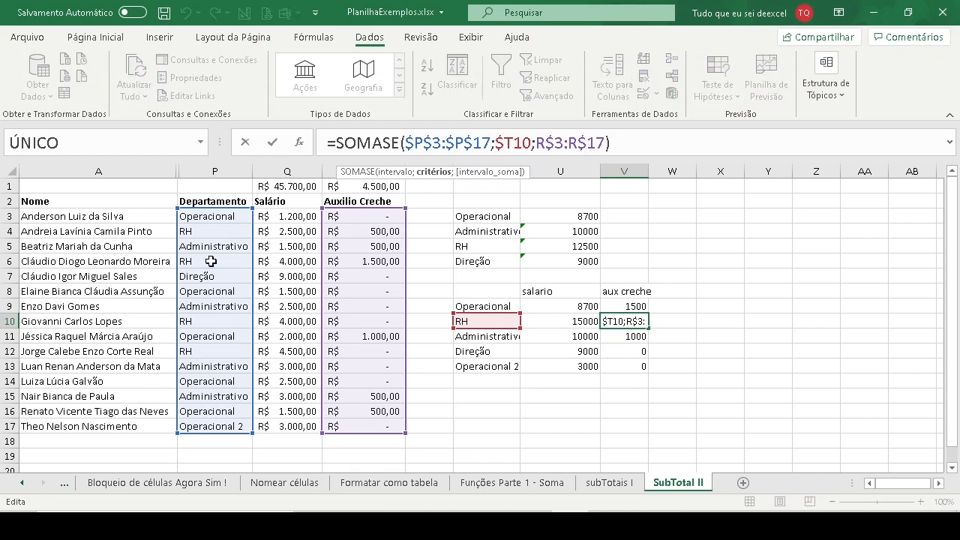
{"action": "key", "text": "Escape"}
{"action": "left_click", "coordinate": [622, 336]}
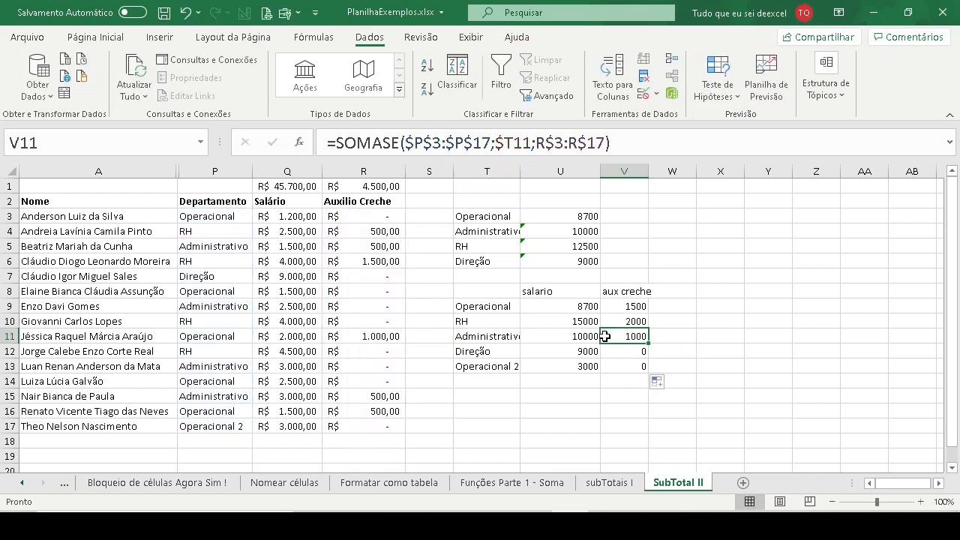
{"action": "left_click", "coordinate": [492, 142]}
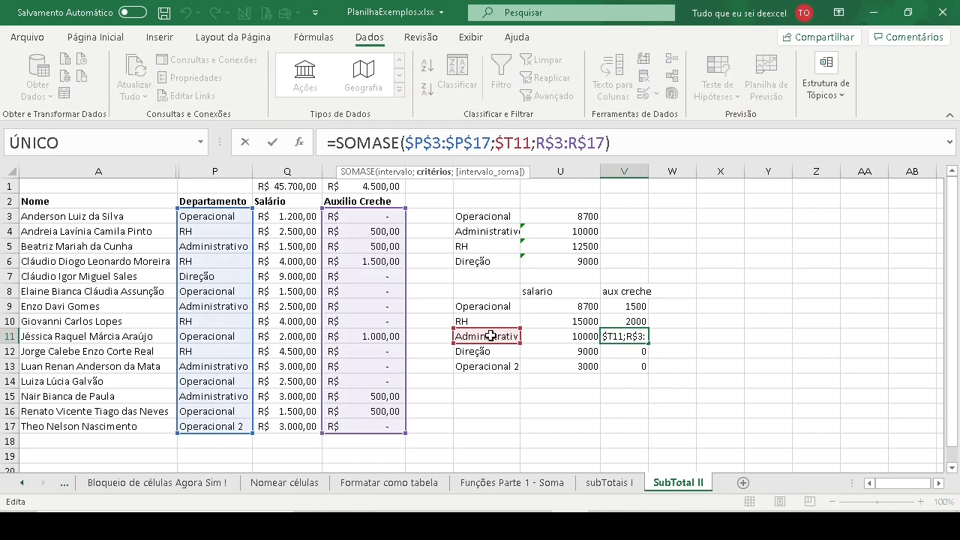
{"action": "key", "text": "Escape"}
{"action": "left_click", "coordinate": [630, 351]}
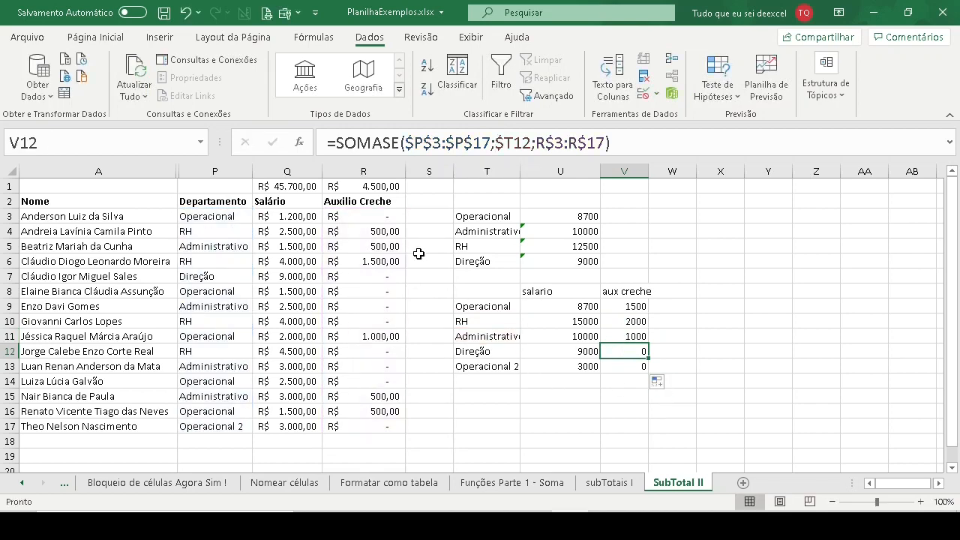
{"action": "left_click", "coordinate": [504, 144]}
{"action": "key", "text": "Escape"}
{"action": "left_click", "coordinate": [627, 366]}
{"action": "left_click", "coordinate": [508, 137]}
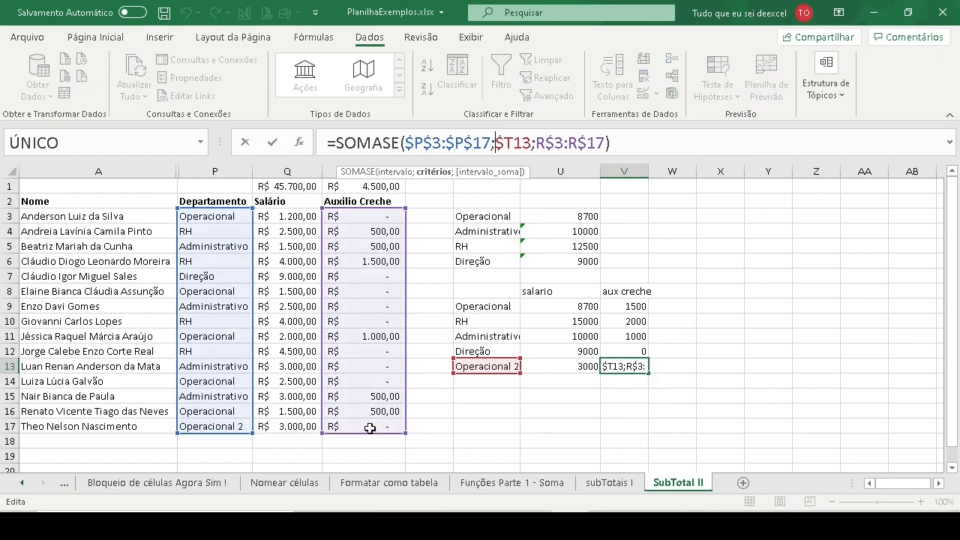
{"action": "key", "text": "Escape"}
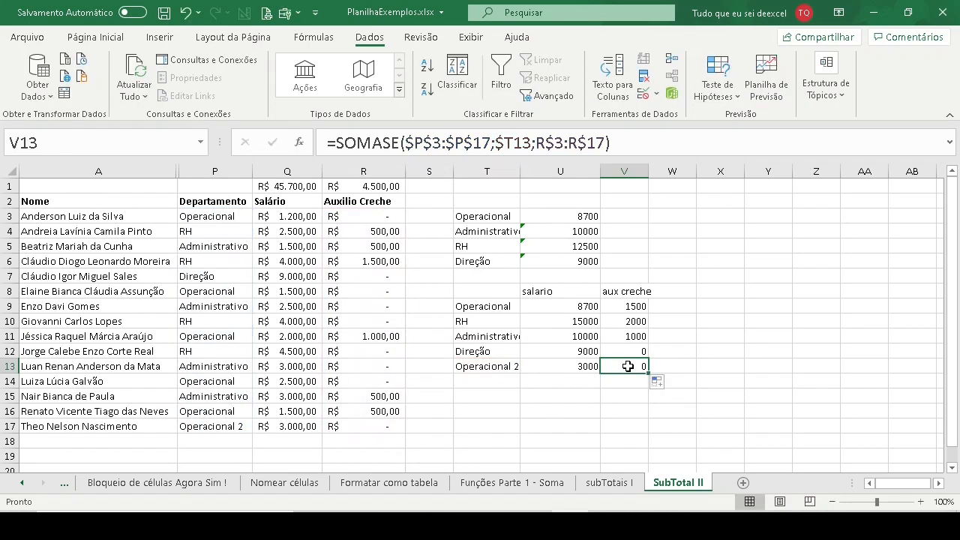